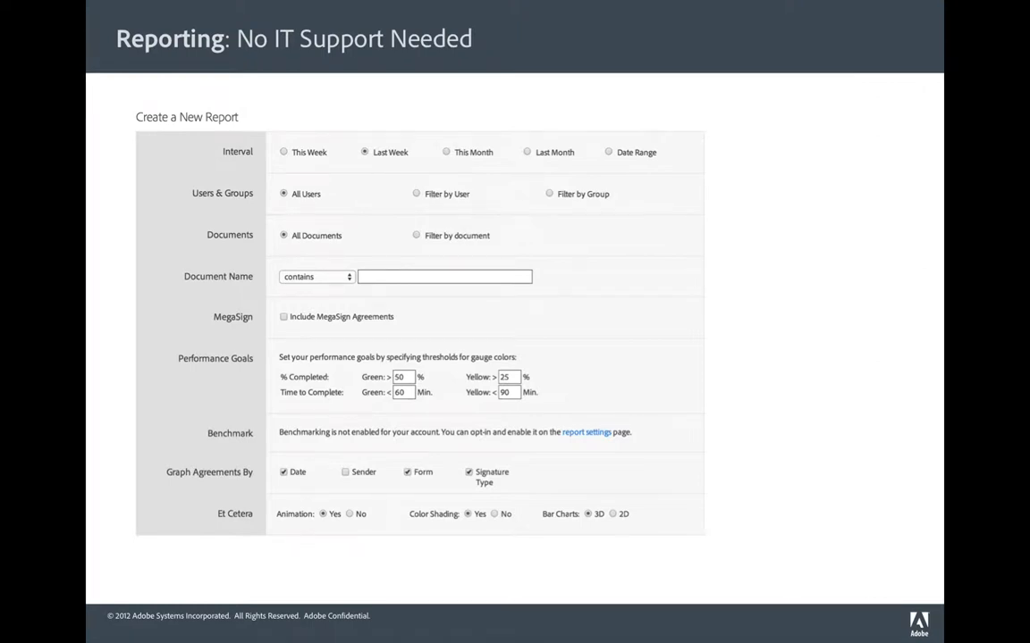
- Advance the slideshow from 'Reporting: No IT Support Needed' to the Demonstration slide
key("Right")
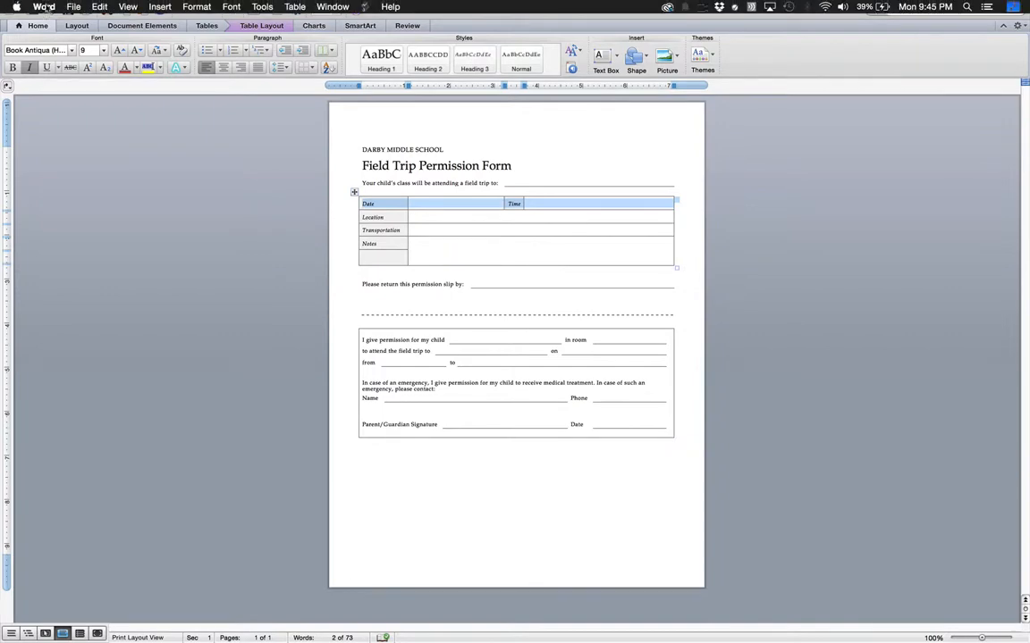
- Save the form to the Desktop as 'School field trip permission slip' and bring Chrome forward
left_click(71, 8)
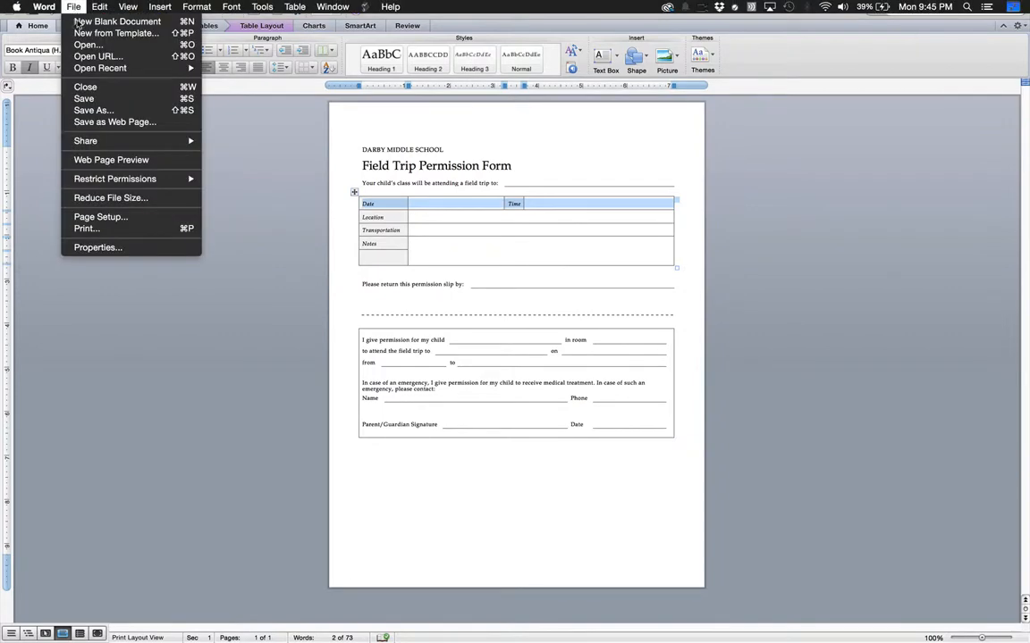
left_click(93, 110)
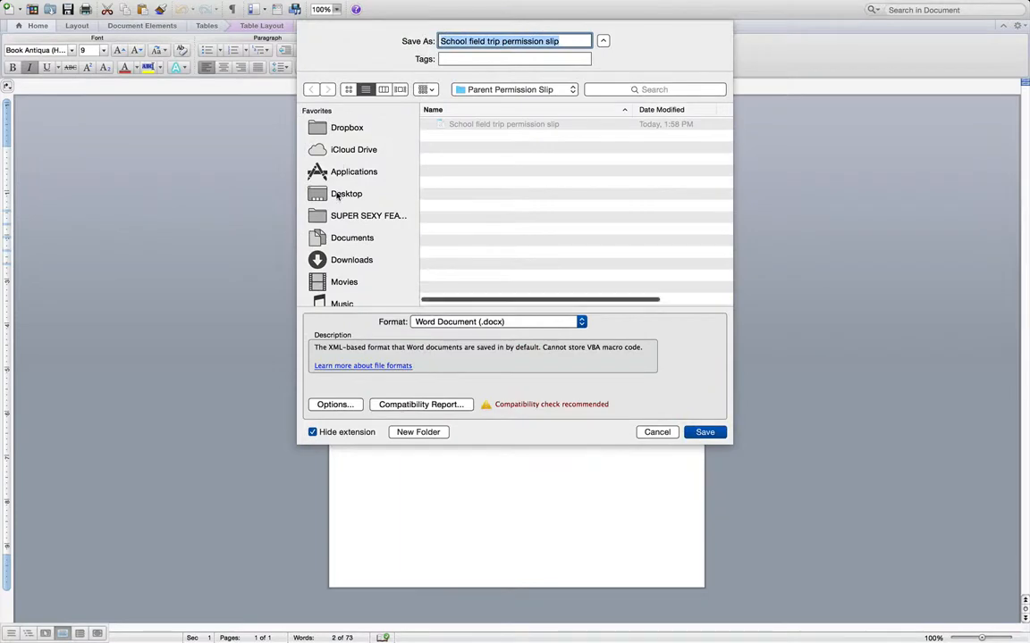
left_click(344, 193)
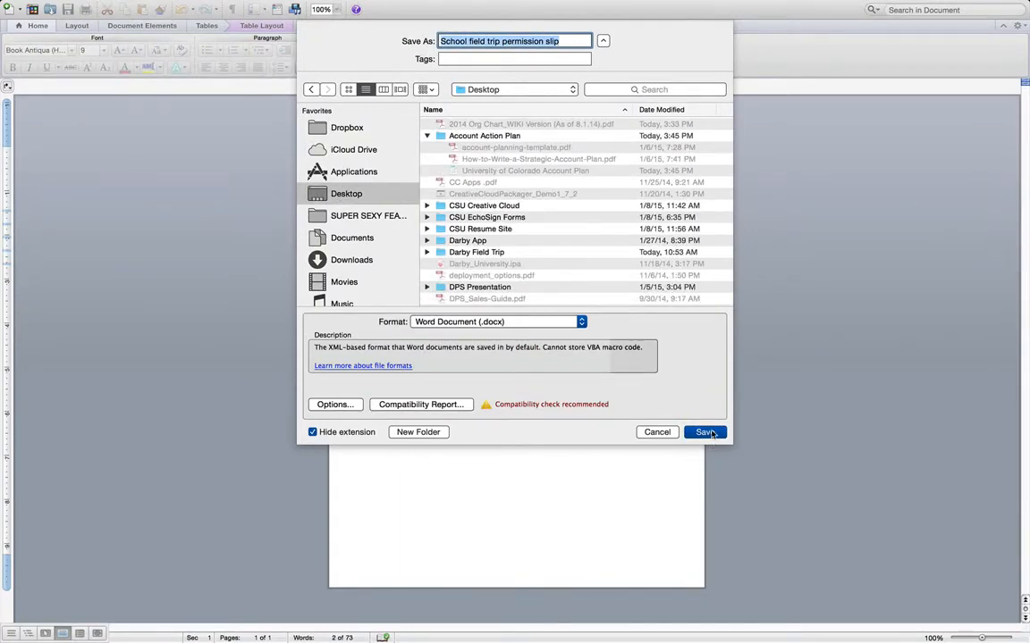
left_click(711, 434)
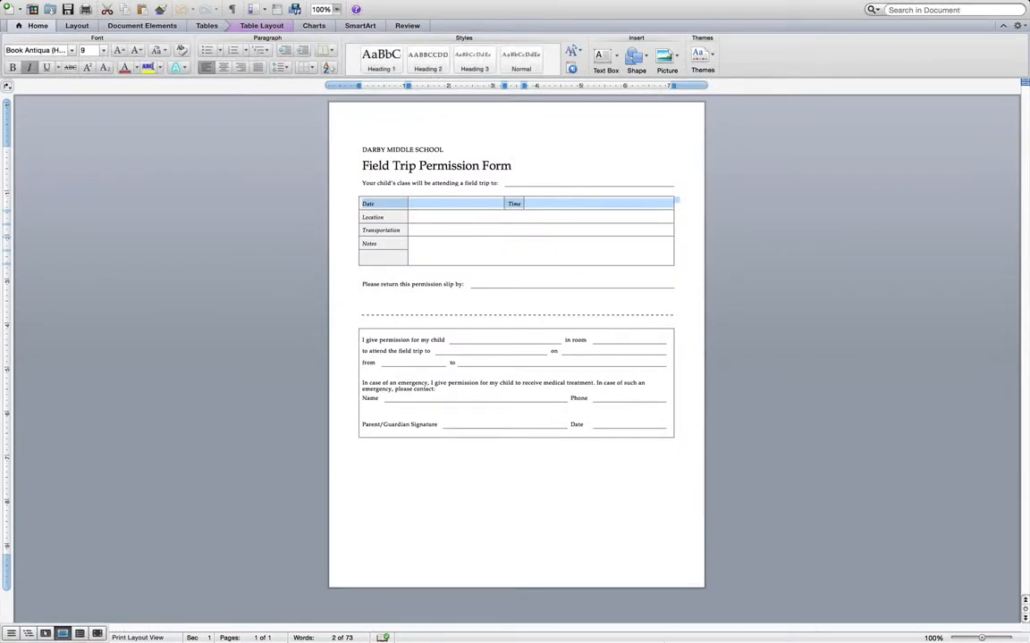
mouse_move(673, 628)
left_click(259, 626)
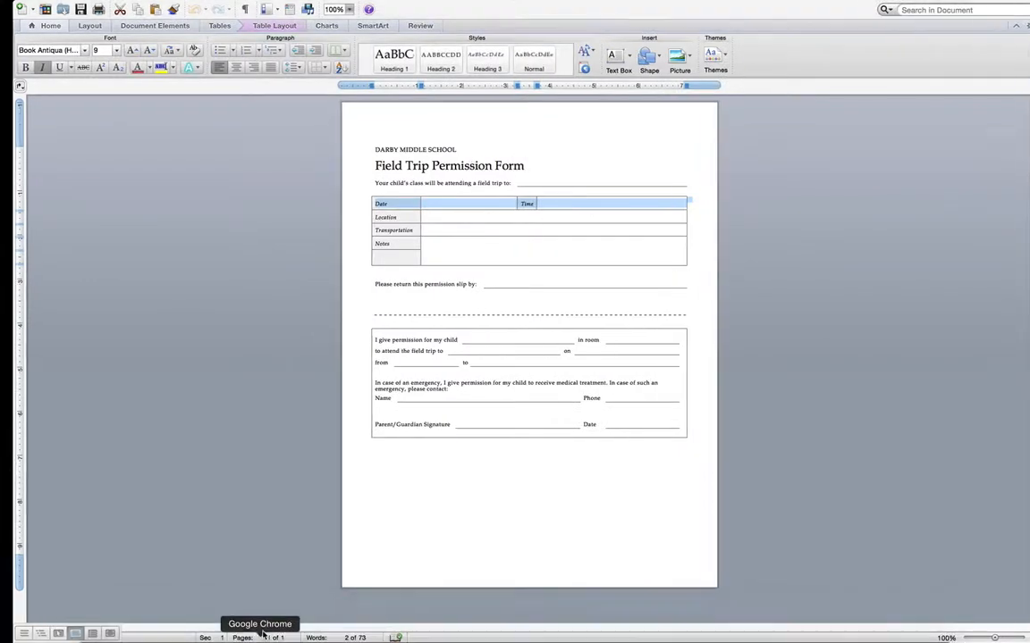
- Go to the EchoSign sign-in page and log in with the account e-mail and password
left_click(272, 46)
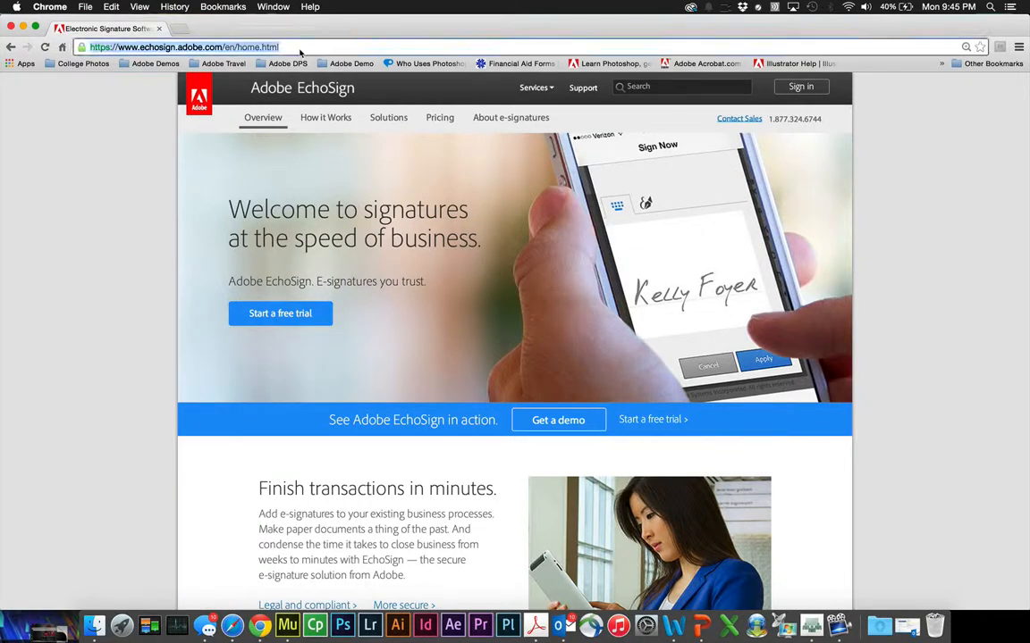
left_click(795, 89)
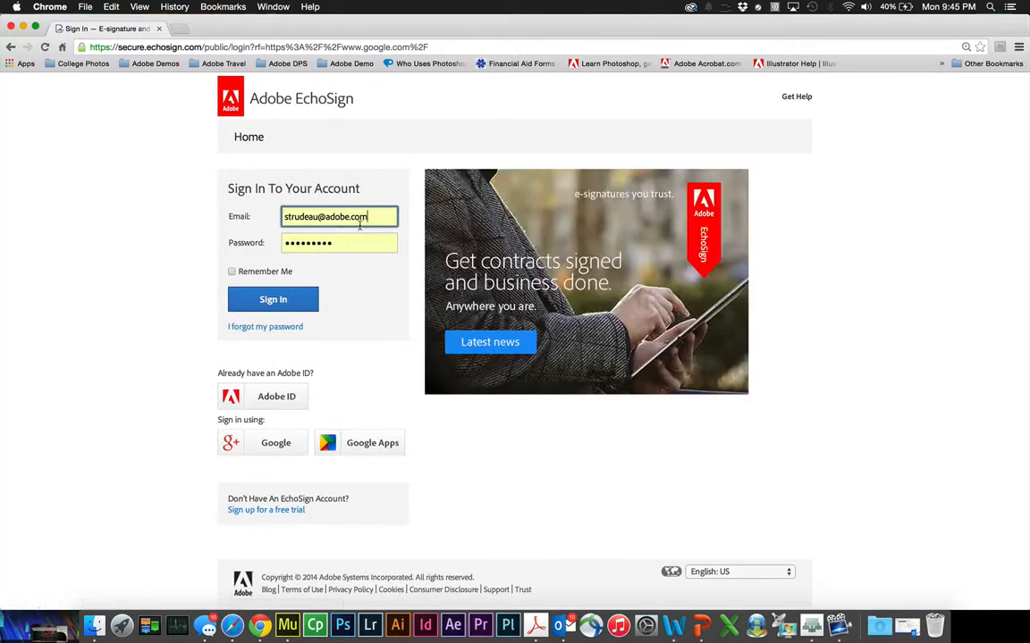
left_click_drag(372, 218, 256, 213)
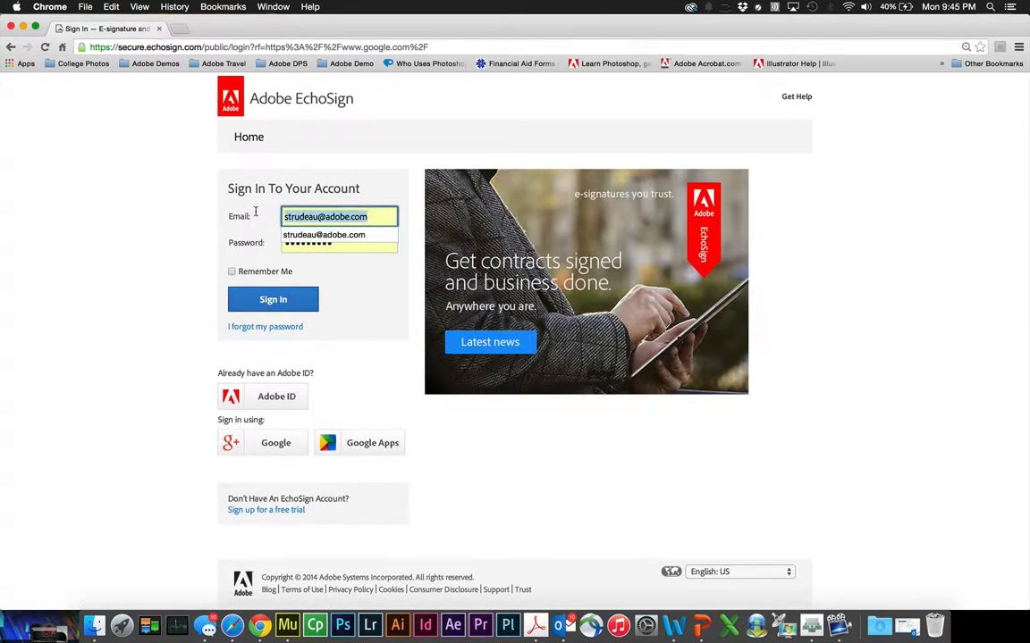
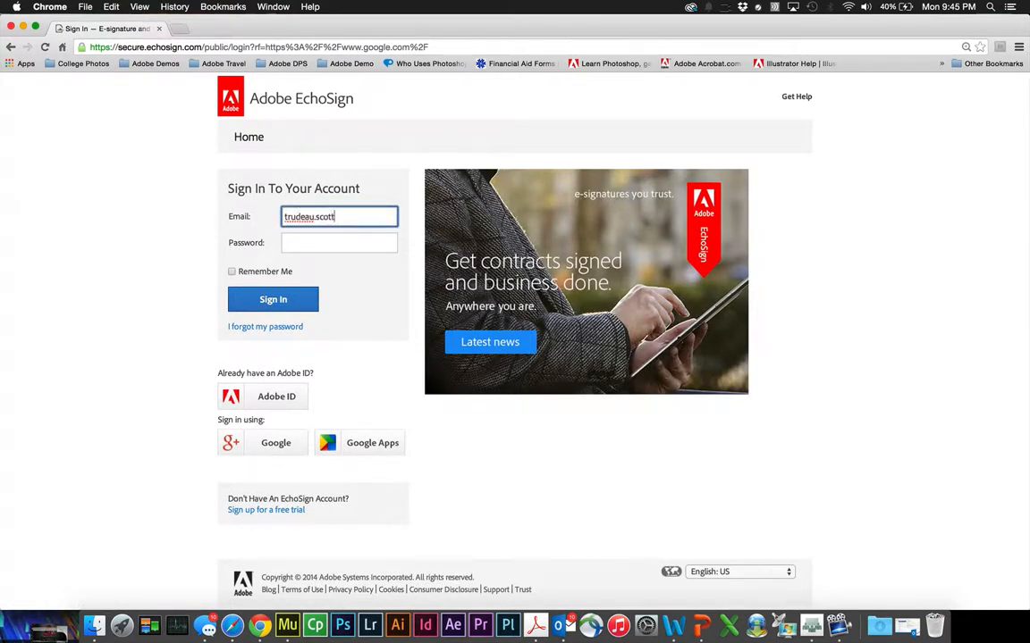
key("Tab")
type("••")
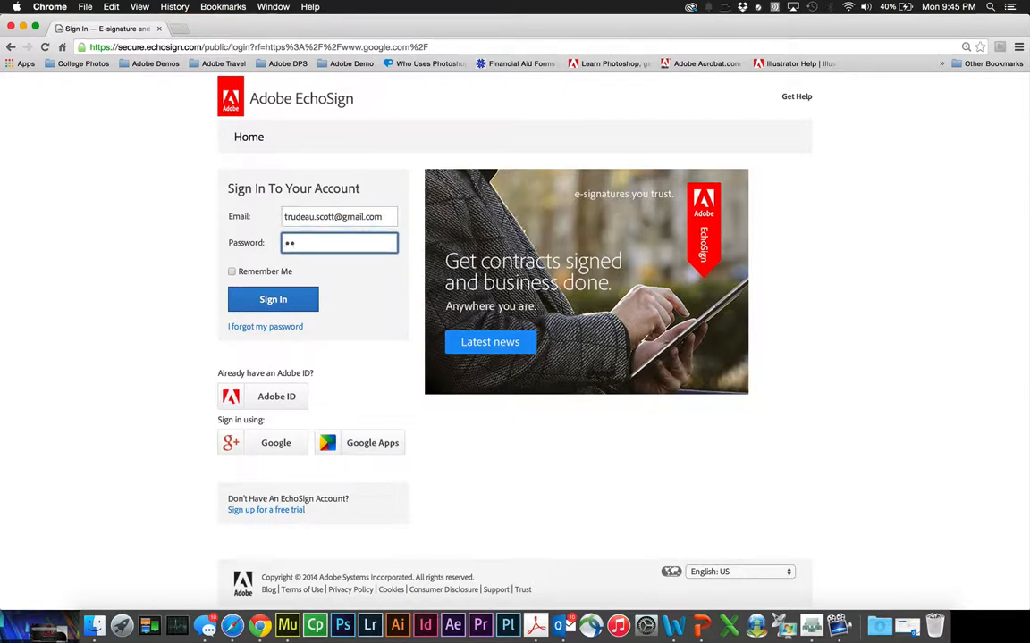
type("••••••••")
left_click(268, 301)
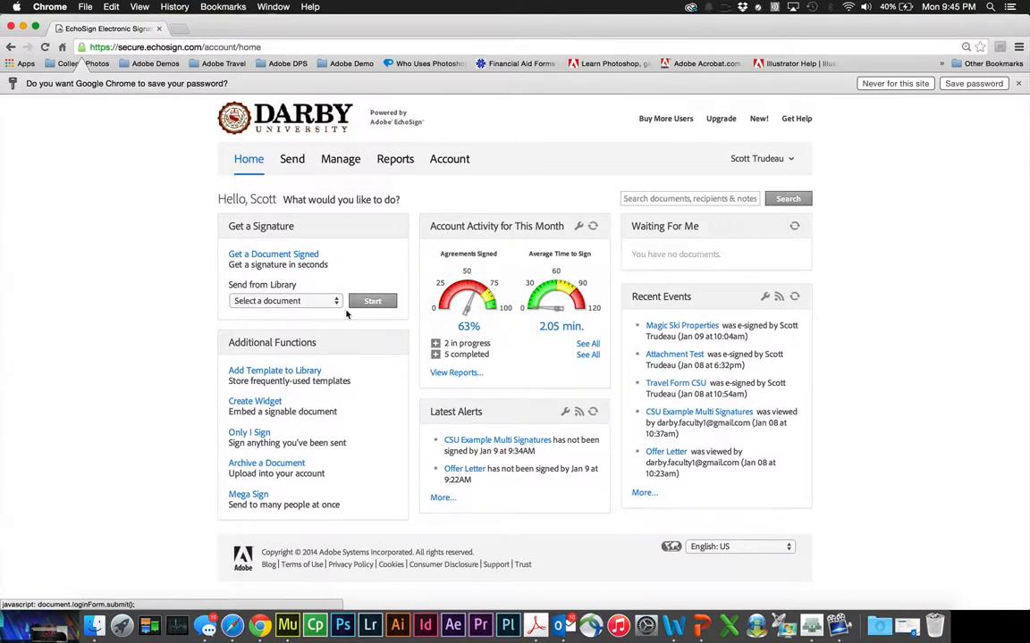
- Start a new signing request addressed to the suggested faculty e-mail recipient
left_click(311, 255)
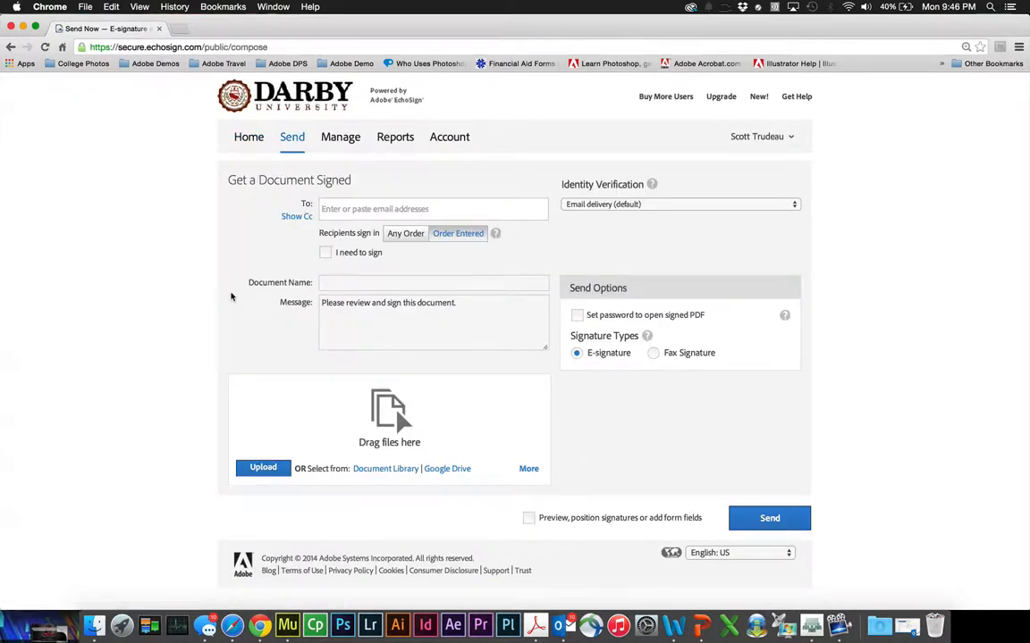
type("fa")
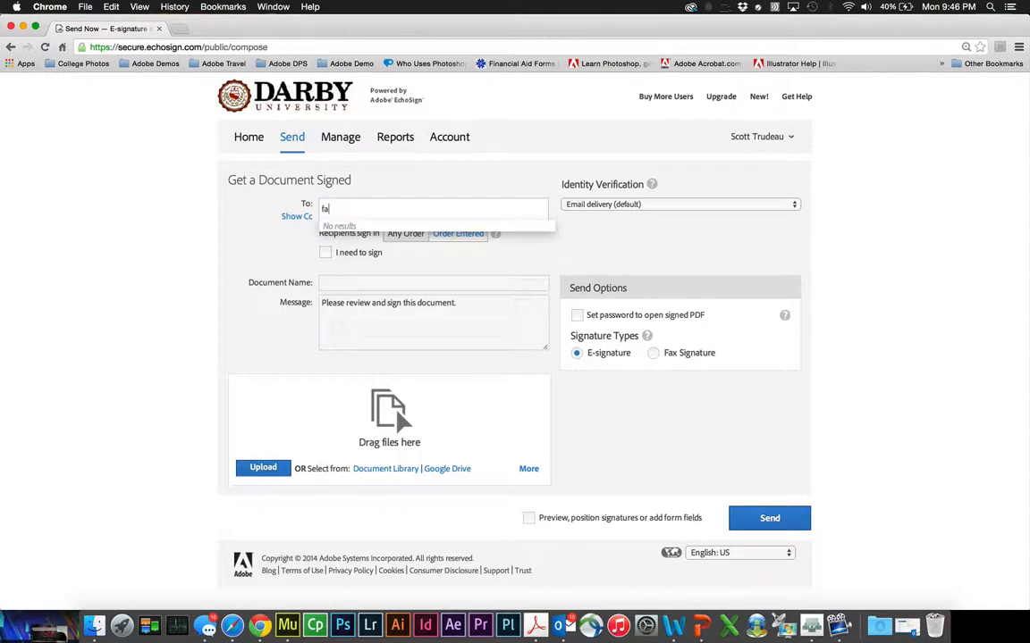
type("cu")
key("BackSpace")
key("BackSpace")
key("BackSpace")
key("BackSpace")
type("darby")
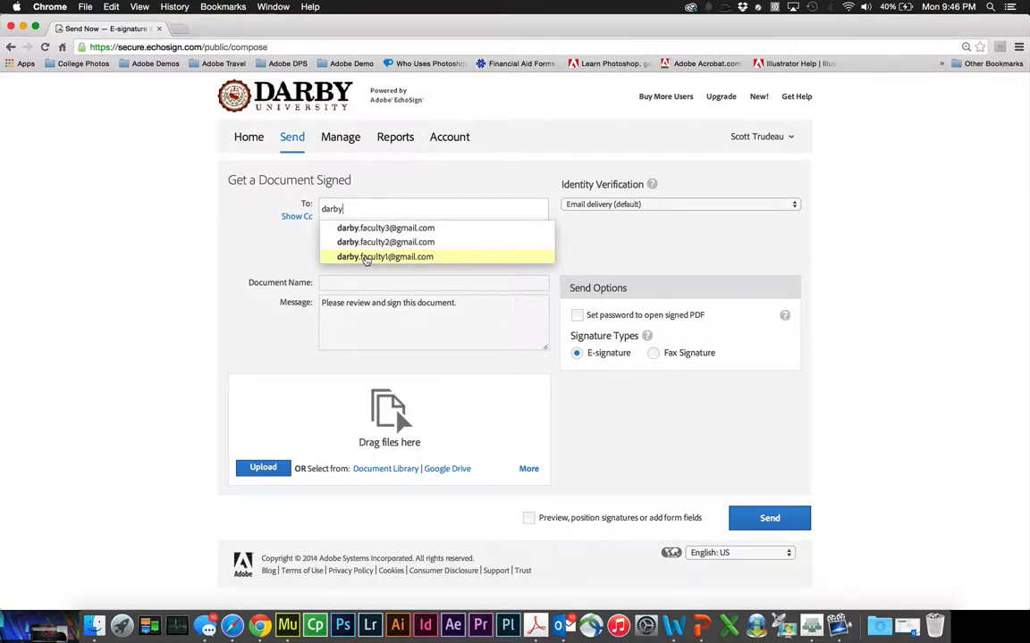
left_click(365, 258)
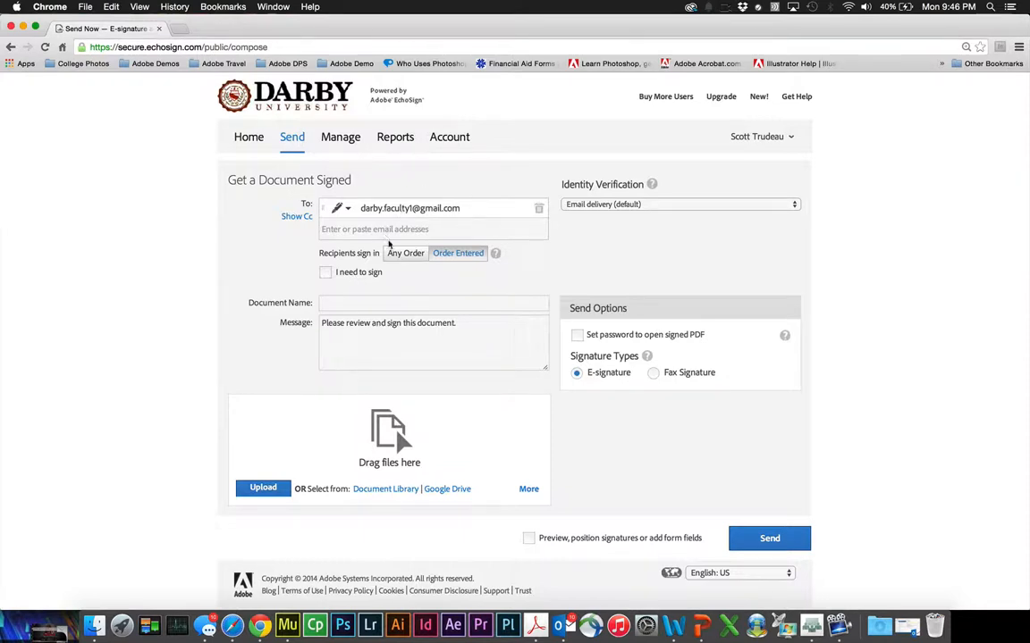
- Leave 'I need to sign' off and name the document 'Field Trip Permission Slip'
left_click(326, 272)
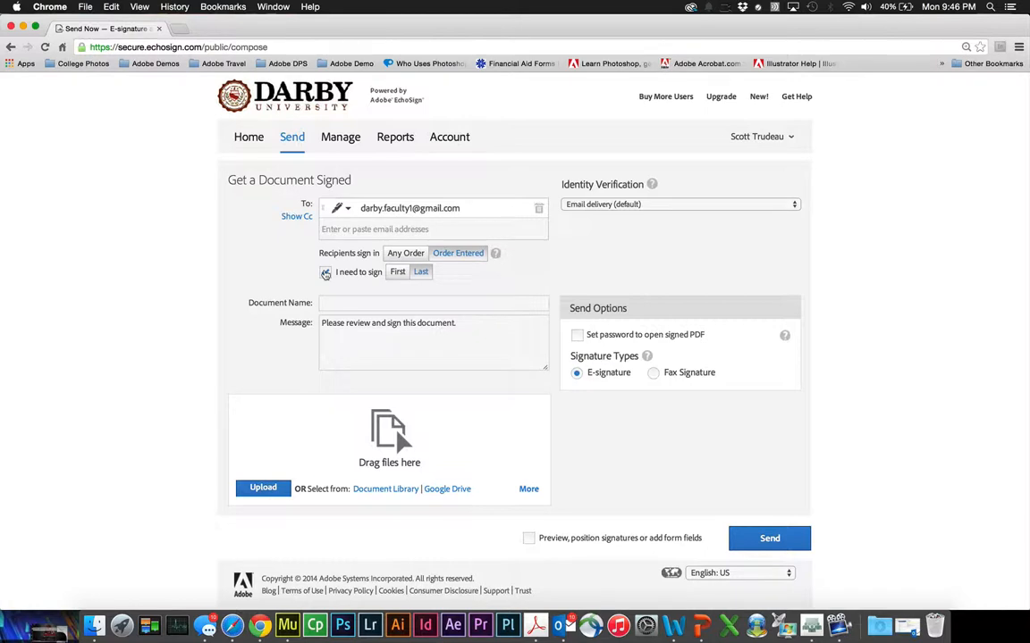
left_click(326, 273)
left_click(345, 303)
type("Fi")
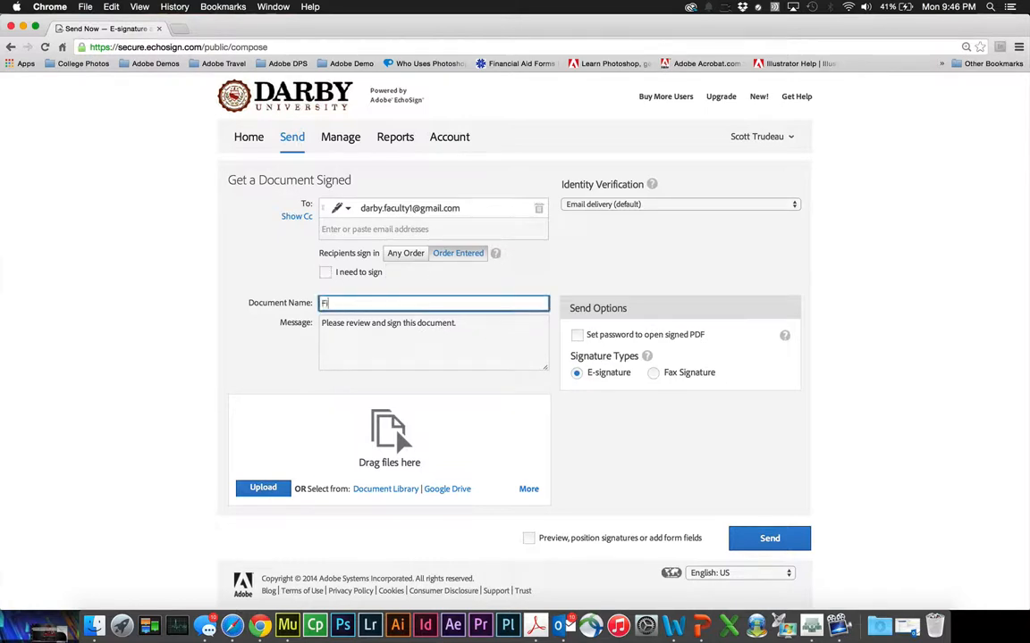
type("eld Trip Permission Slip")
- Upload School field trip permission slip from the Desktop and enable previewing to position fields
left_click(262, 488)
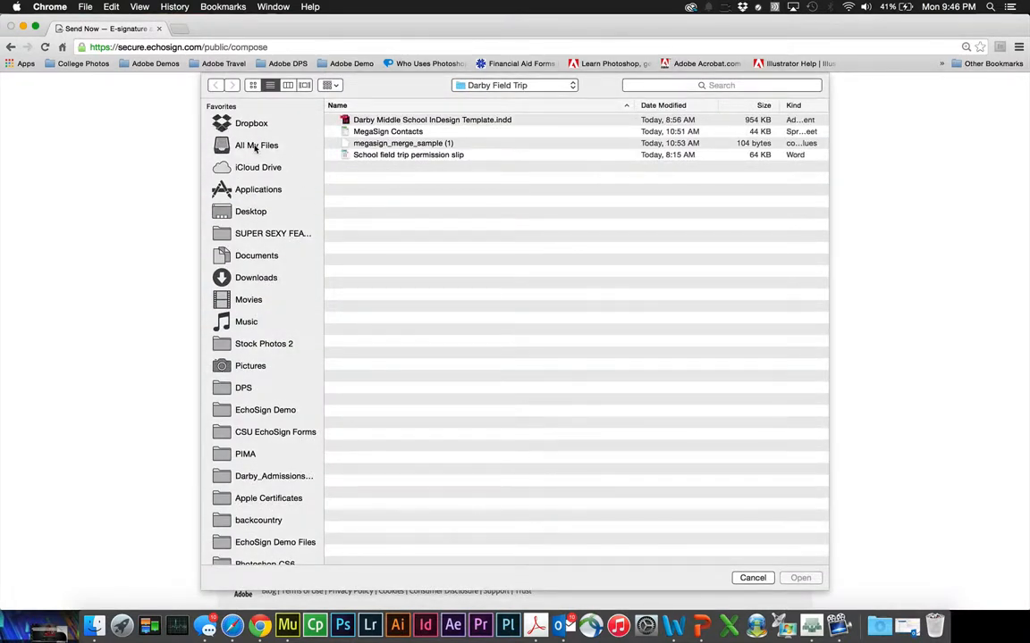
left_click(246, 211)
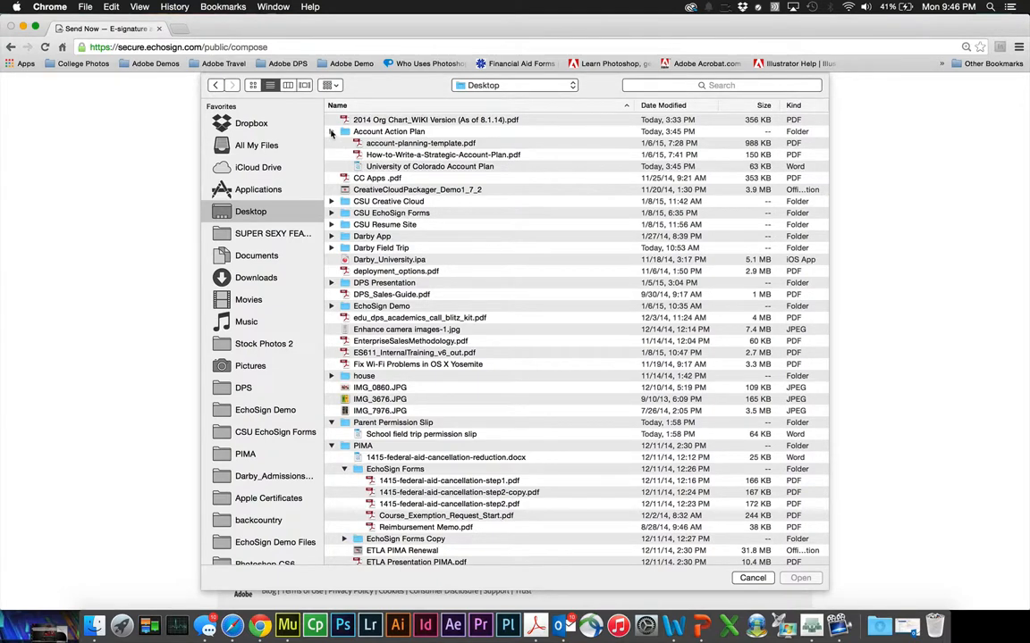
left_click(330, 132)
scroll(446, 358, "down", 5)
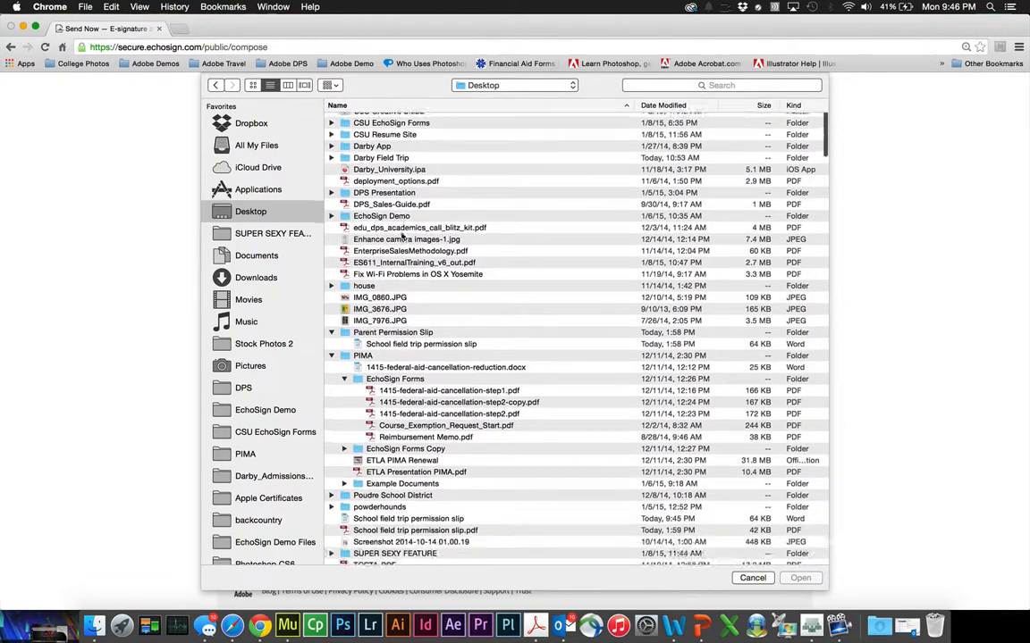
left_click(411, 477)
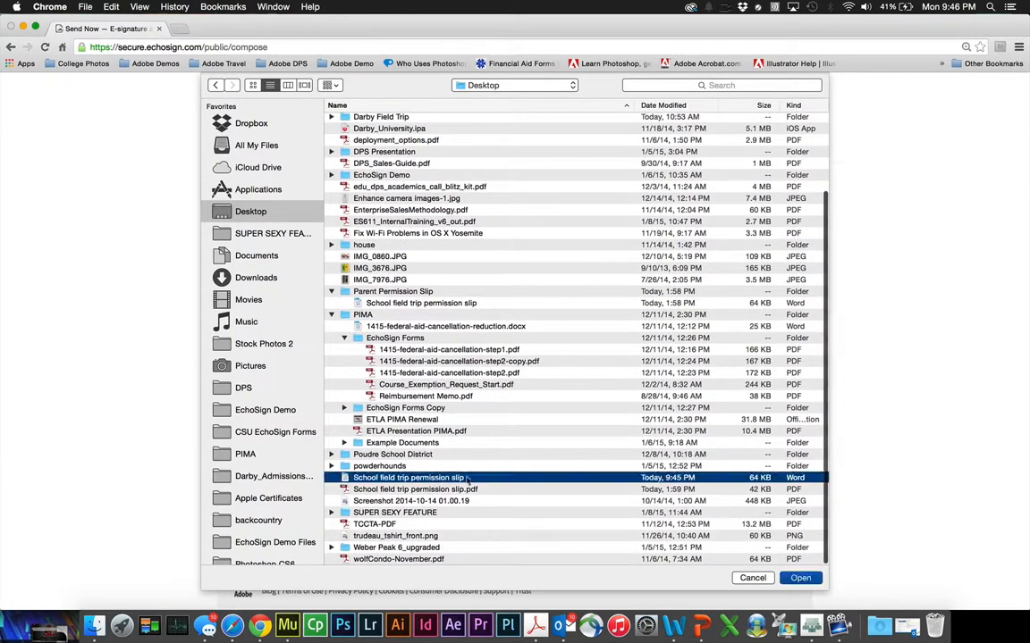
left_click(800, 578)
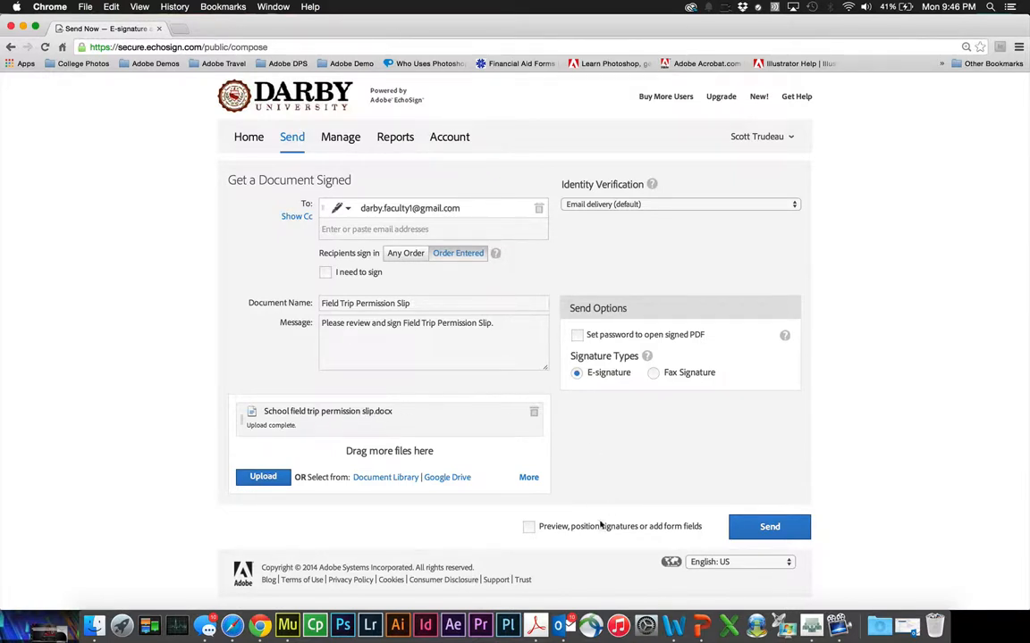
left_click(528, 527)
- Open the field-placement editor and set Select Participant to Prefill (you)
left_click(764, 528)
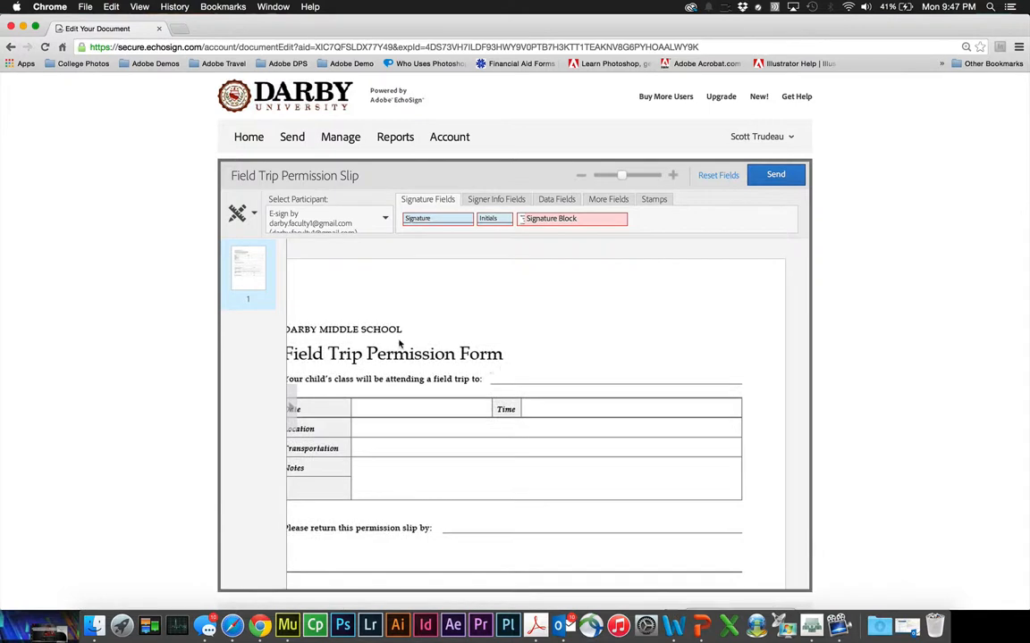
scroll(399, 344, "down", 5)
scroll(399, 344, "up", 3)
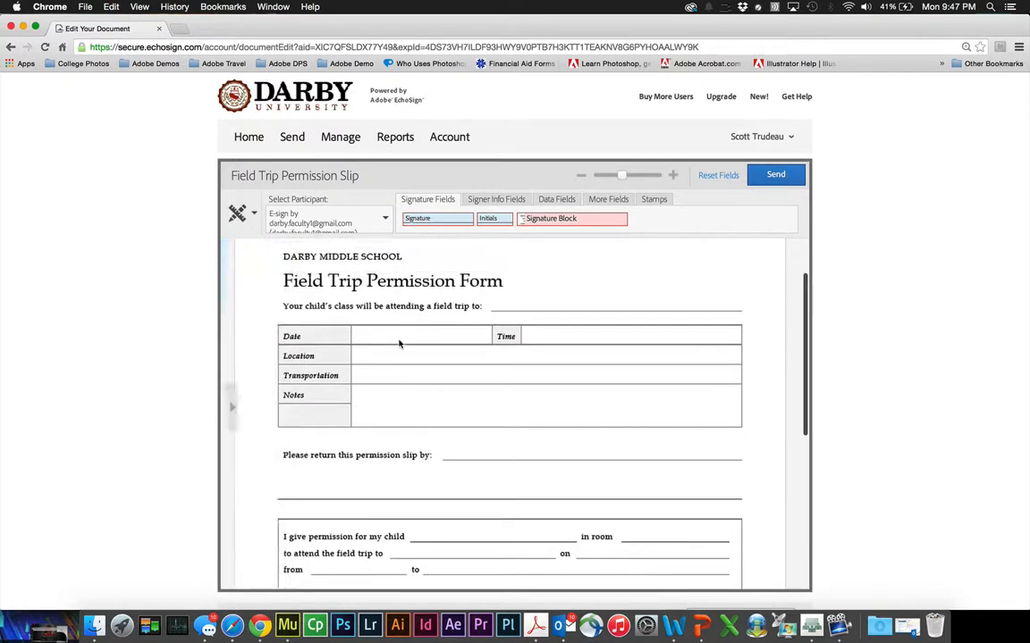
scroll(399, 344, "up", 1)
scroll(399, 344, "down", 2)
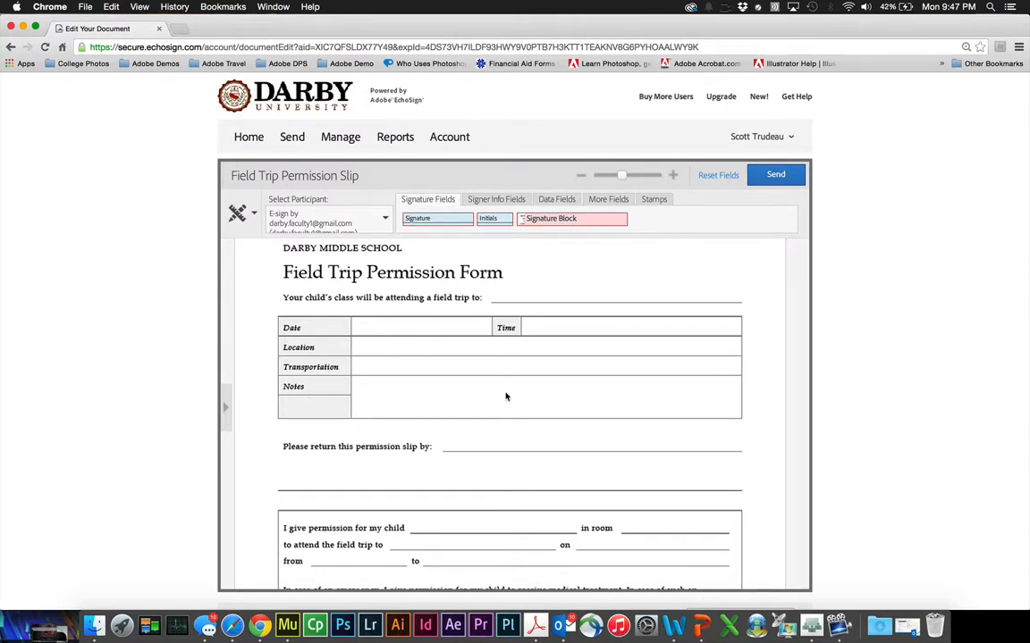
scroll(506, 397, "down", 3)
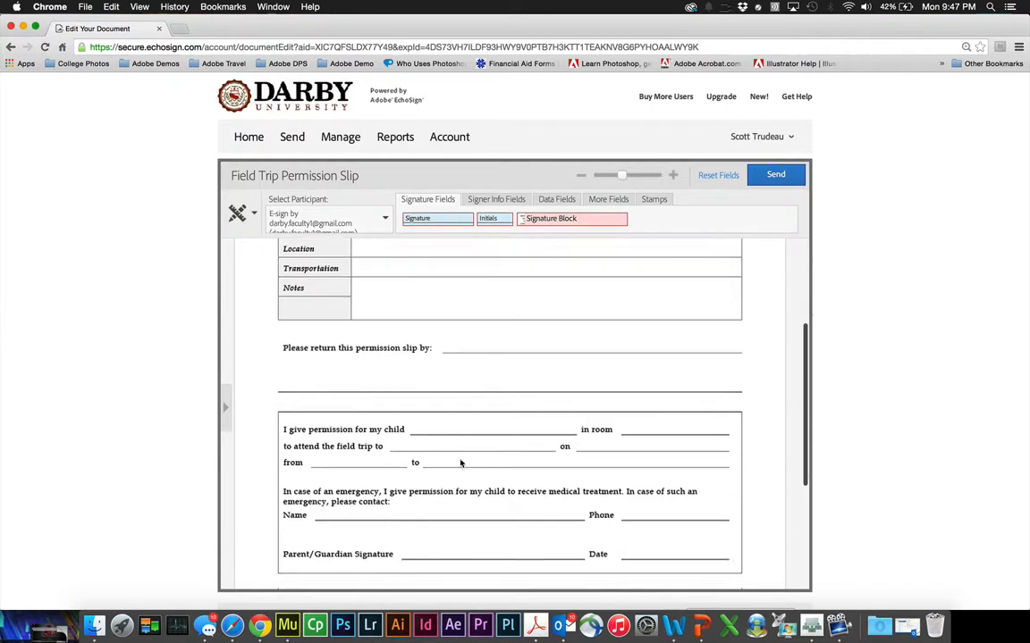
scroll(495, 473, "down", 2)
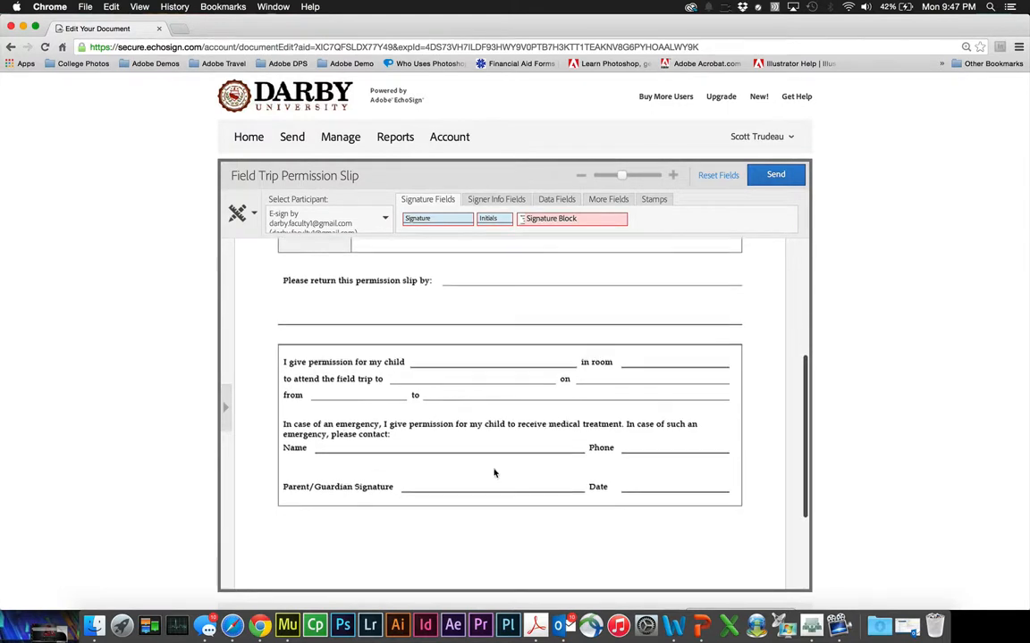
scroll(494, 472, "up", 1)
scroll(495, 473, "up", 4)
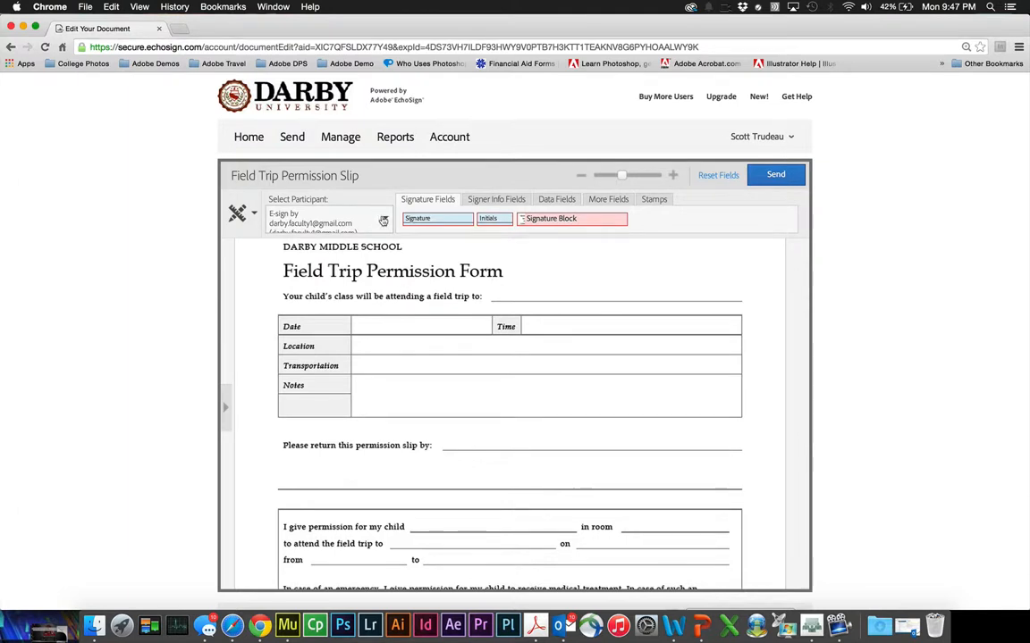
left_click(383, 220)
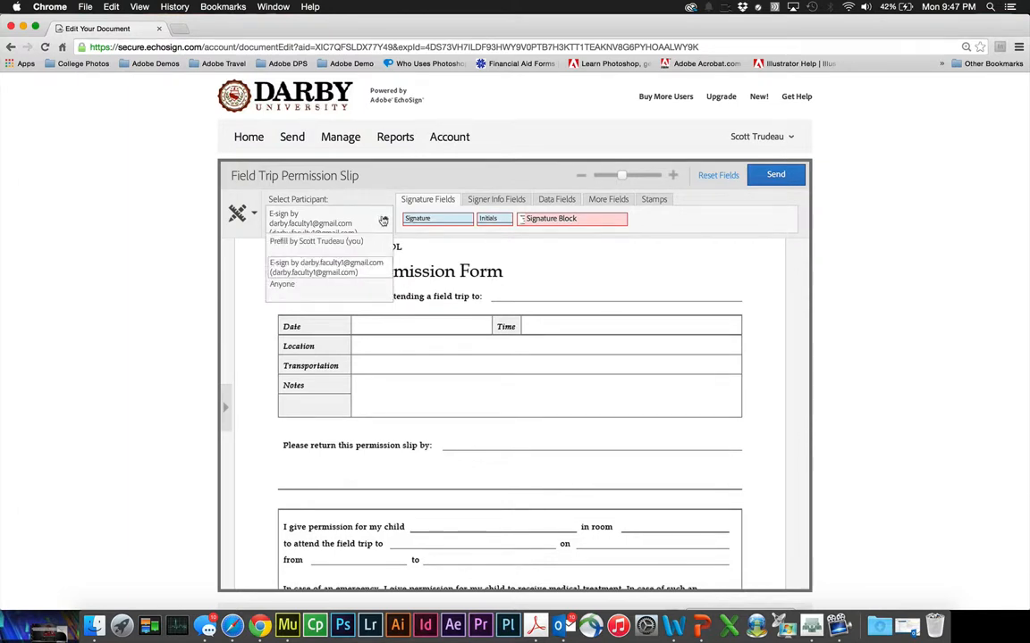
left_click(314, 245)
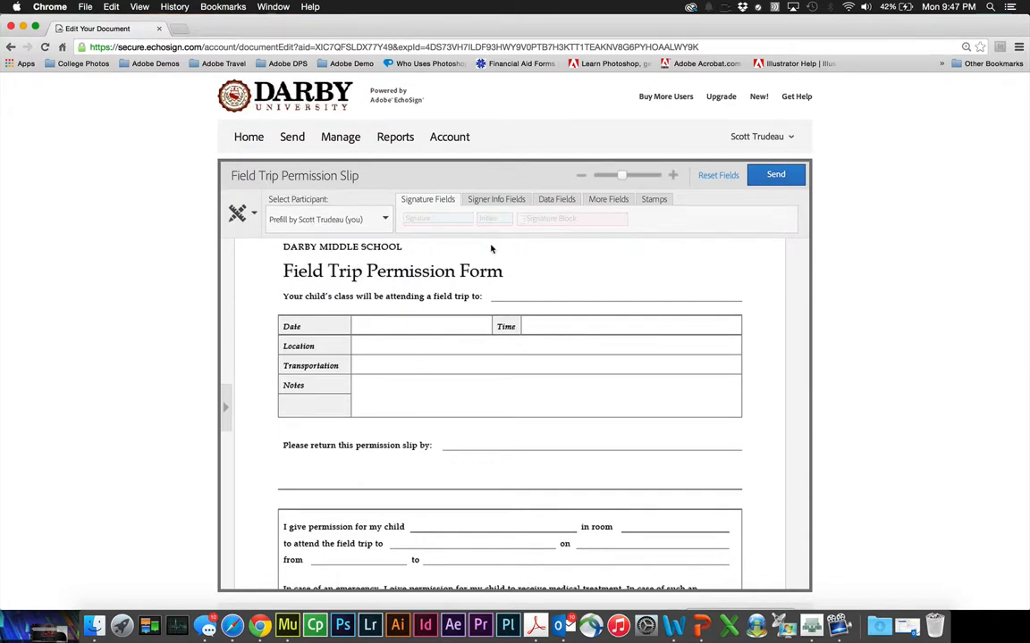
- Add text fields for the trip destination and the Date, Time, Location and Transportation rows
left_click(554, 202)
left_click_drag(475, 224, 527, 292)
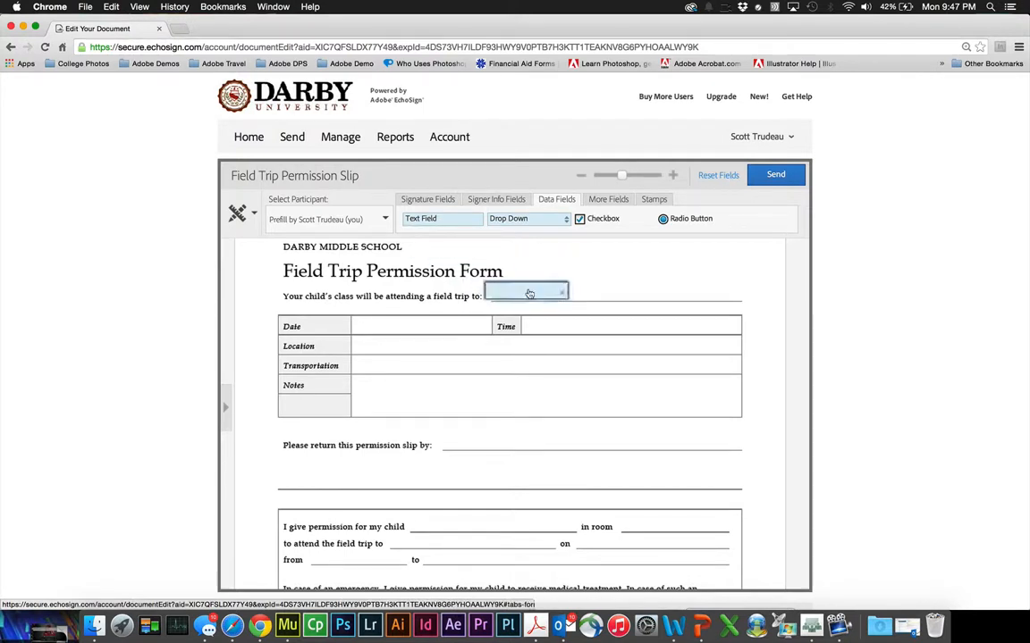
left_click(503, 203)
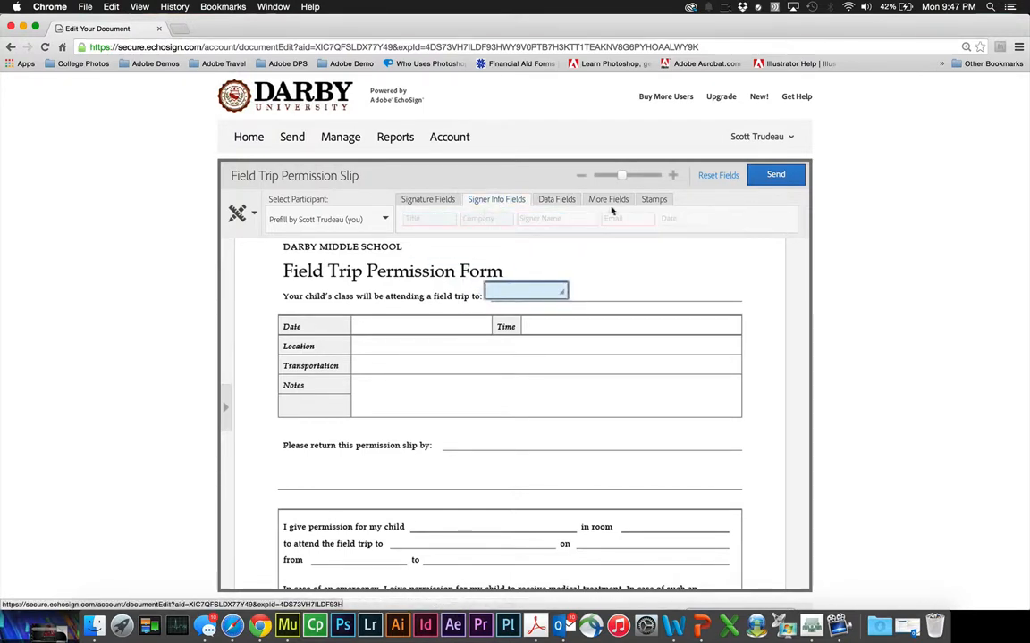
left_click(556, 200)
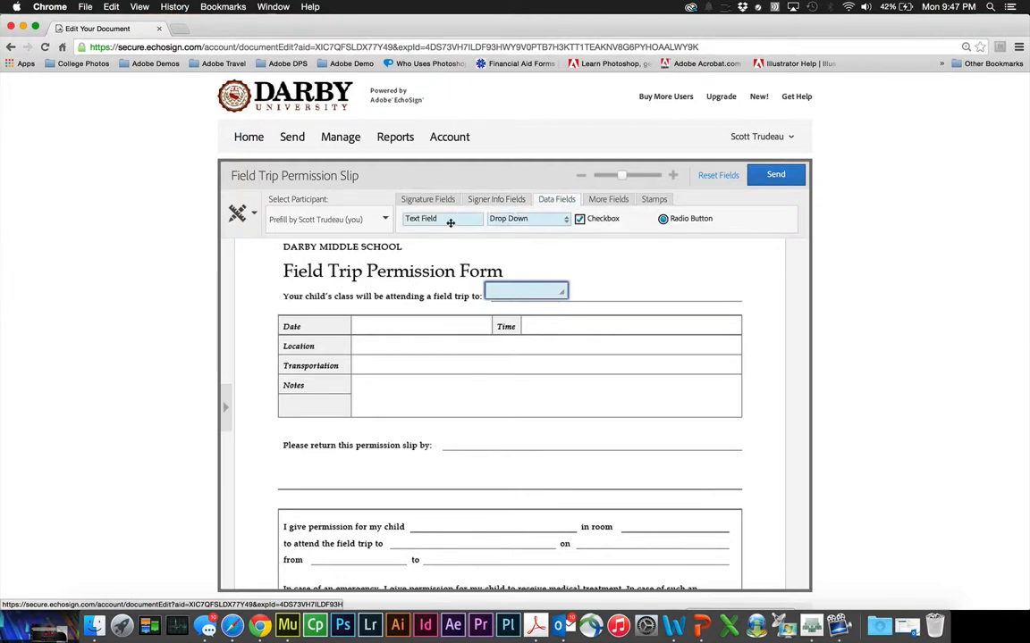
left_click_drag(427, 219, 405, 328)
left_click_drag(401, 328, 401, 328)
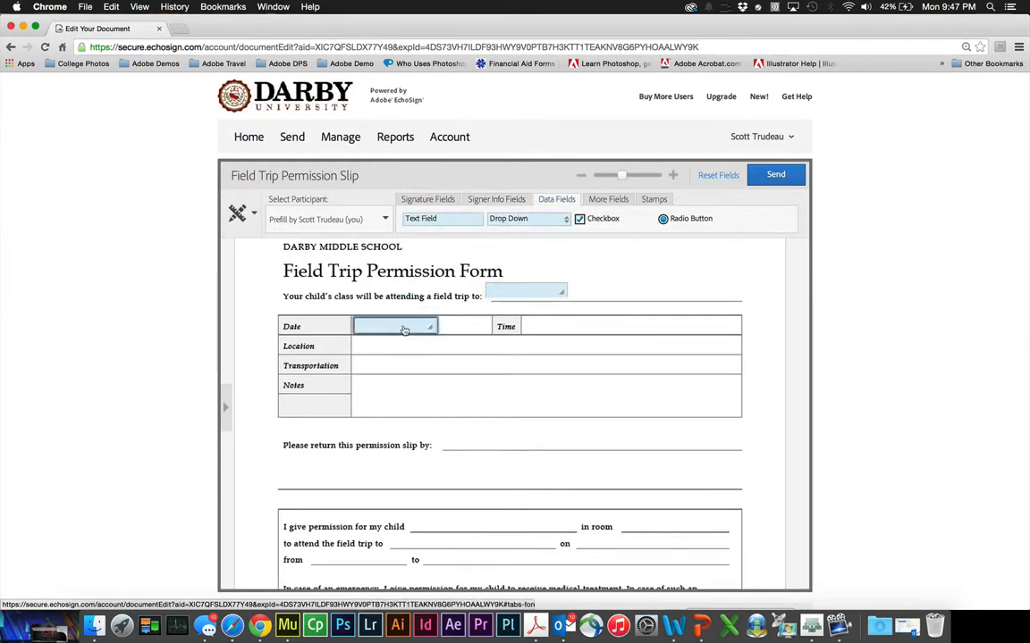
left_click_drag(462, 222, 587, 329)
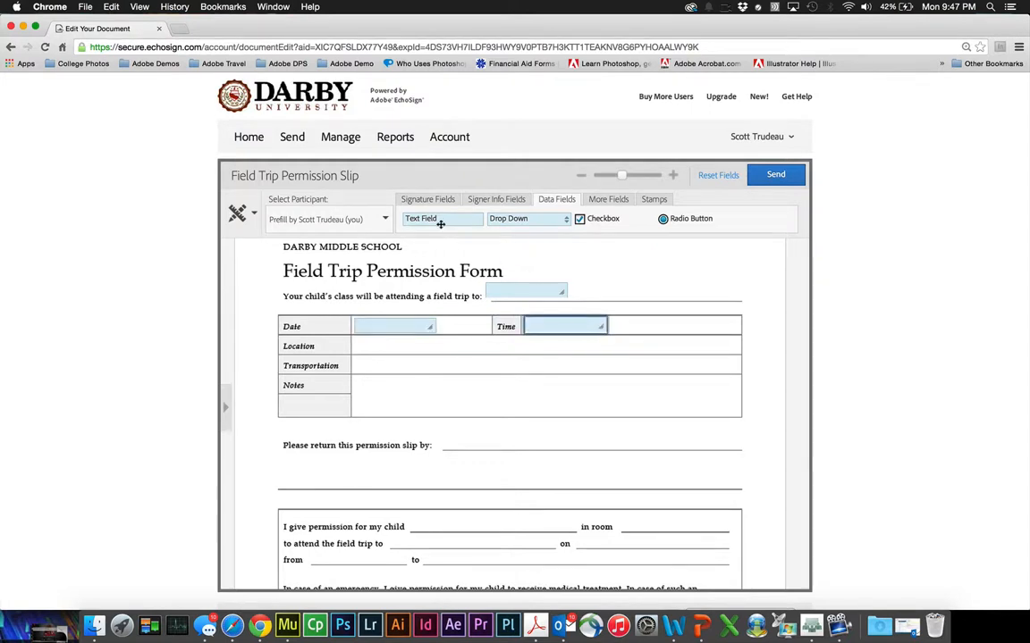
left_click_drag(439, 223, 394, 348)
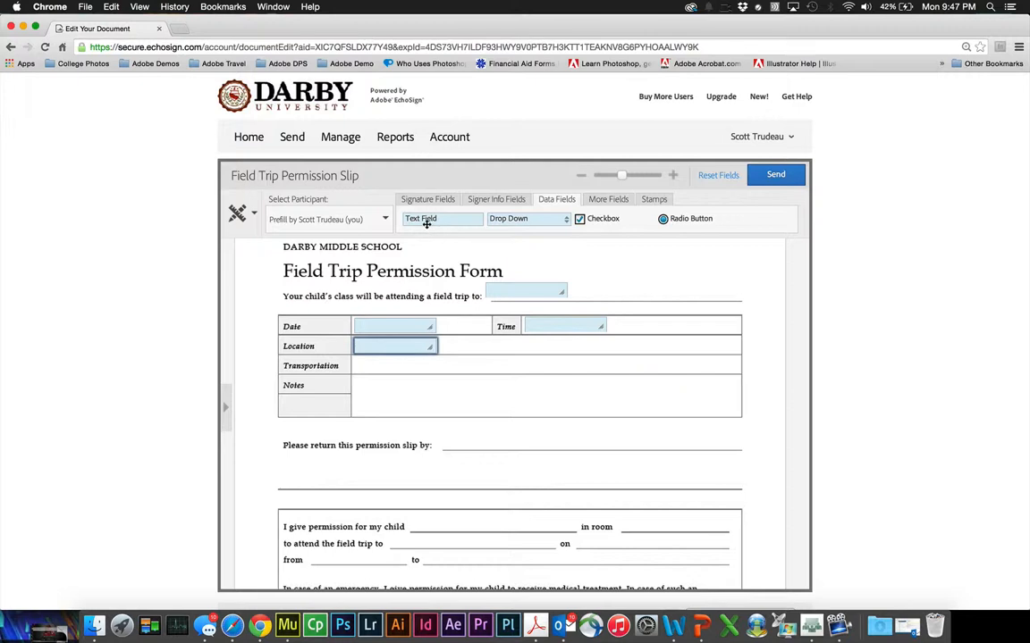
left_click_drag(426, 223, 737, 368)
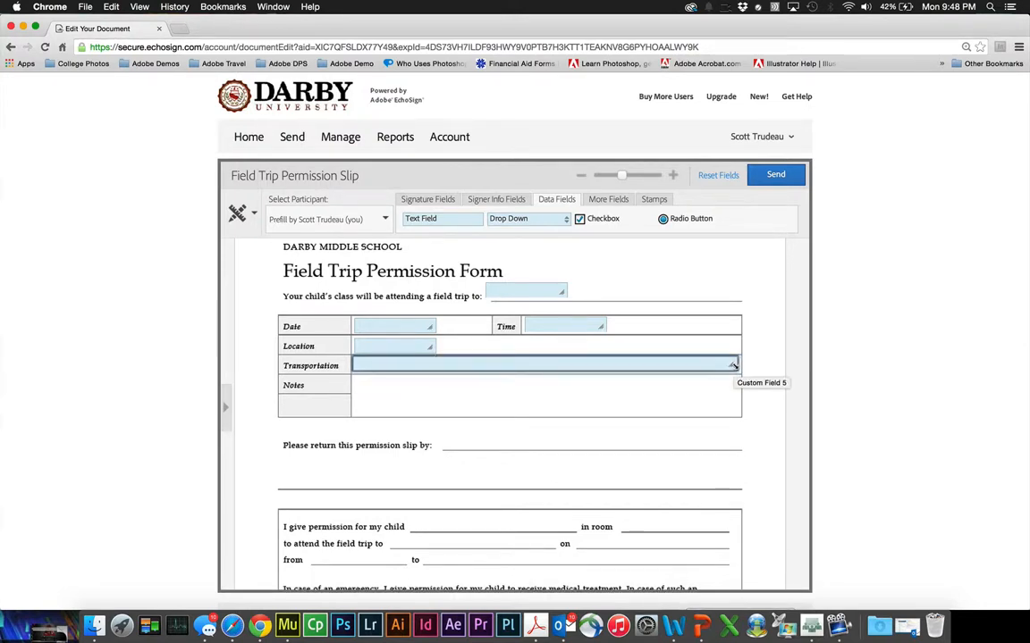
- Widen the Location field, add a multi-line Notes field, and add a return-by text field
left_click(374, 349)
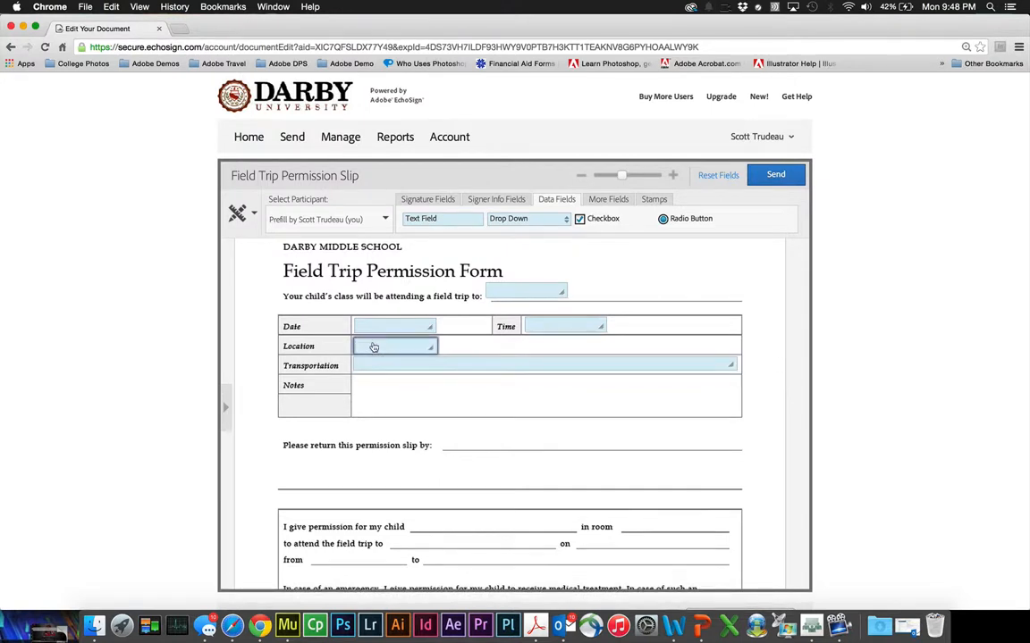
left_click_drag(433, 349, 729, 348)
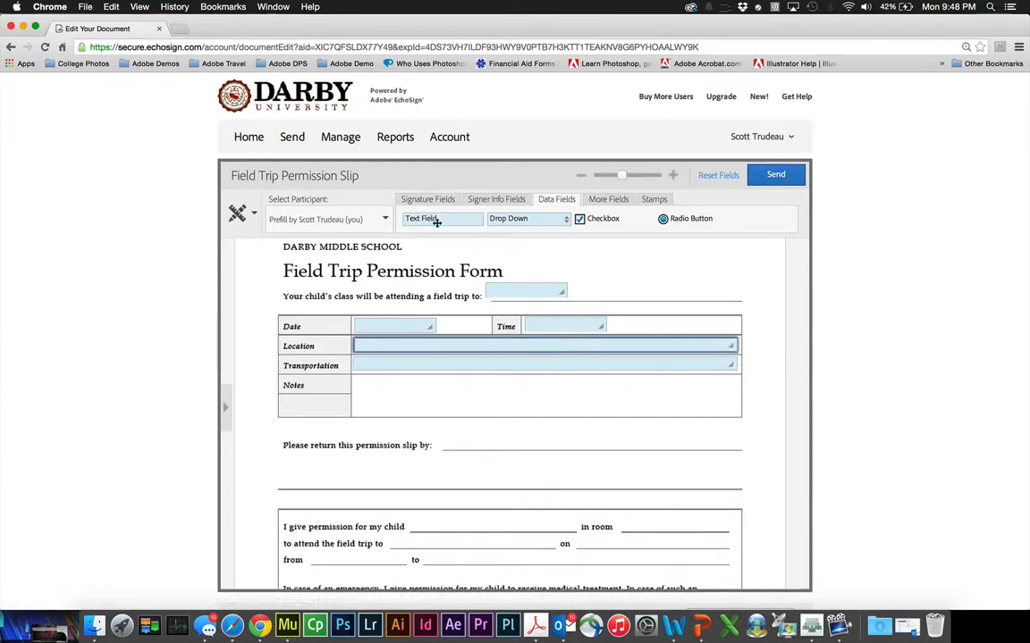
left_click_drag(437, 222, 735, 408)
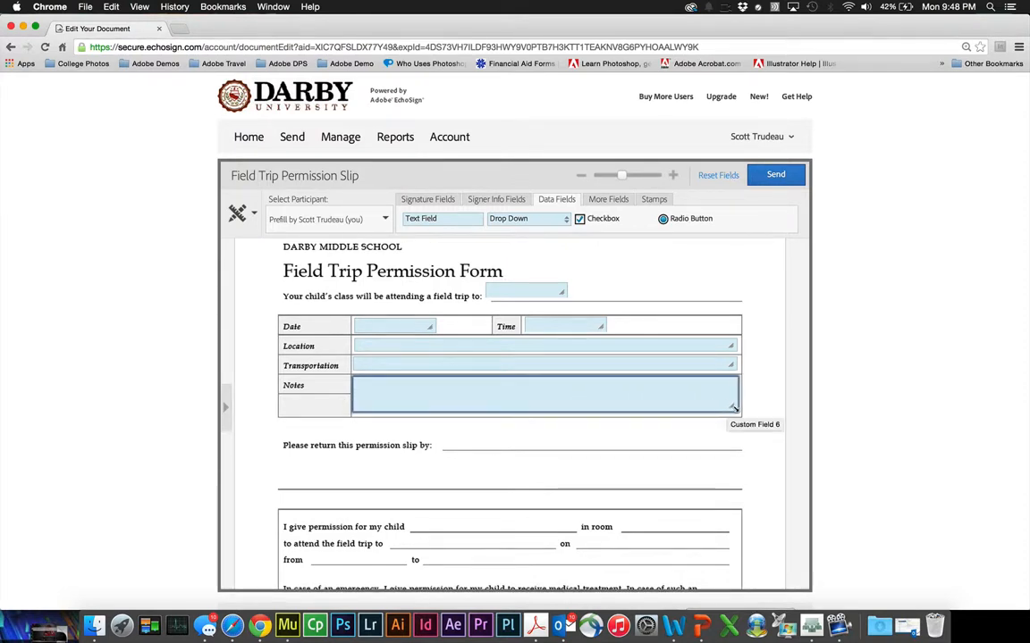
double_click(658, 401)
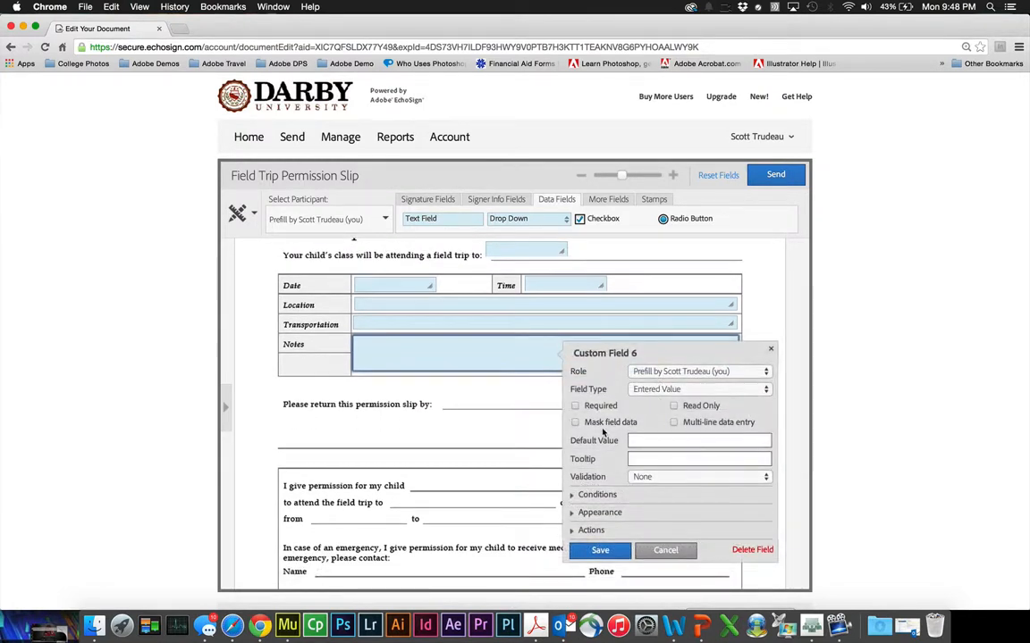
left_click(676, 423)
left_click(600, 550)
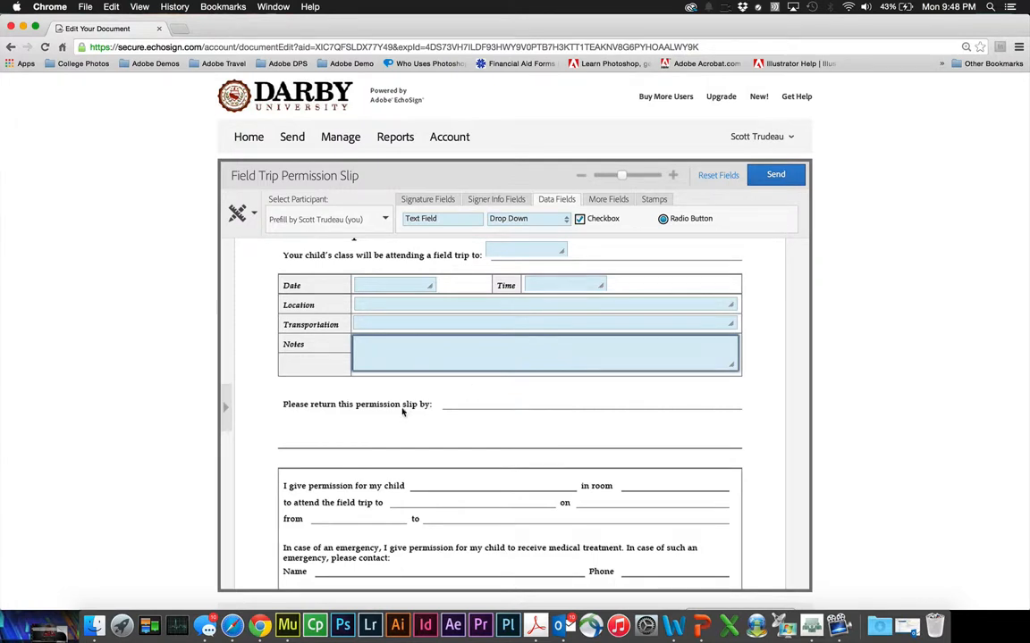
left_click_drag(413, 219, 667, 399)
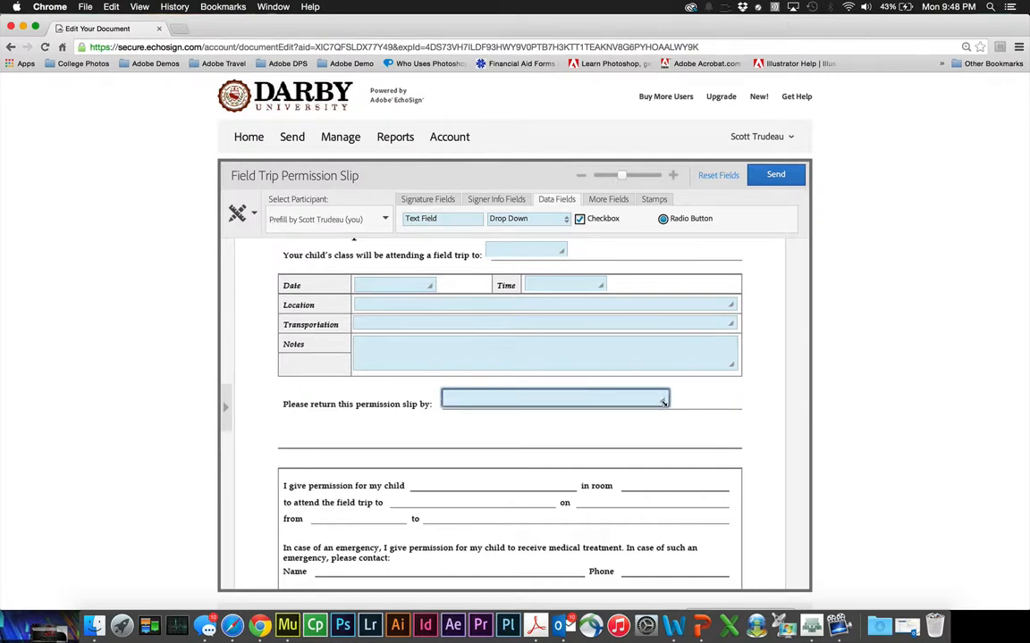
double_click(374, 288)
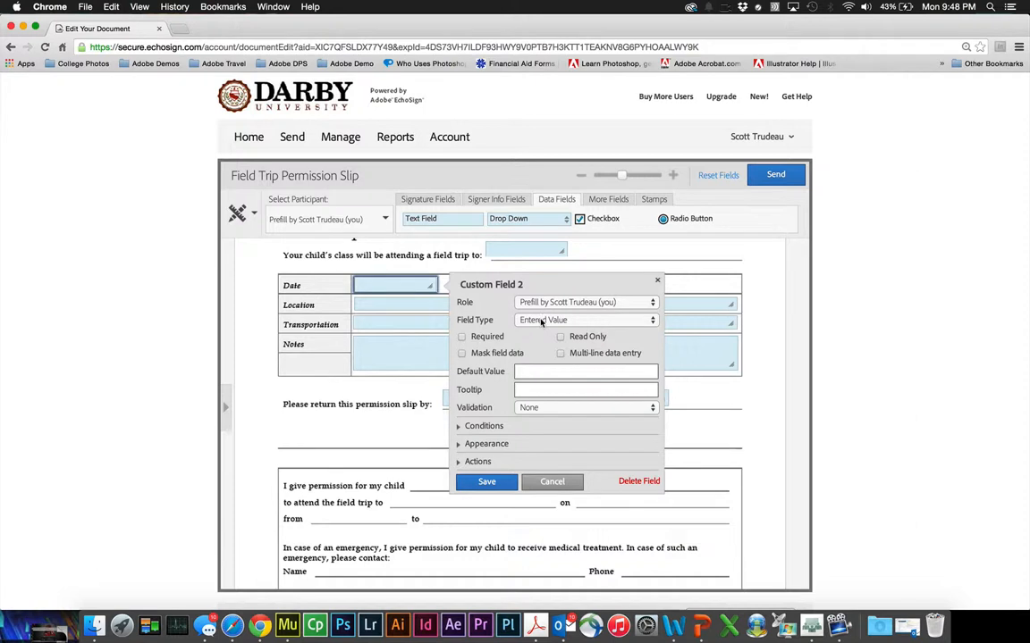
left_click(542, 321)
left_click(542, 321)
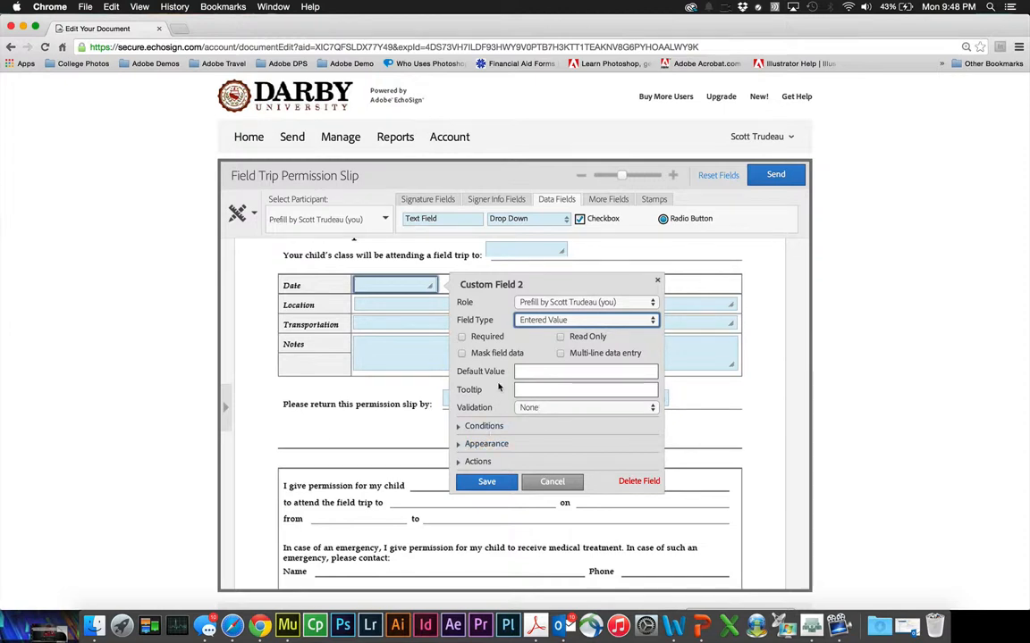
left_click(554, 325)
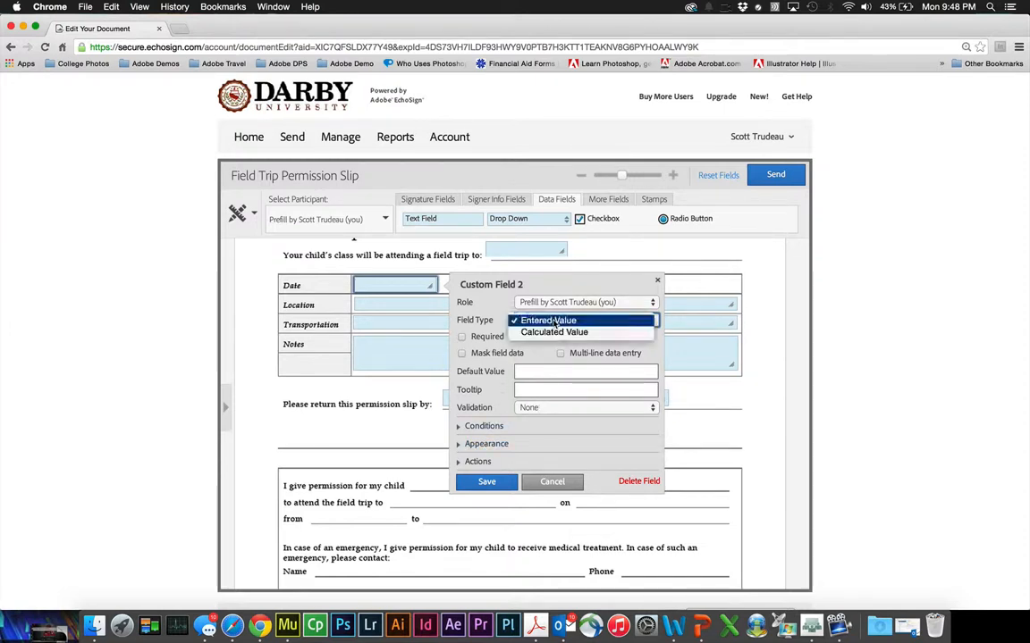
left_click(556, 323)
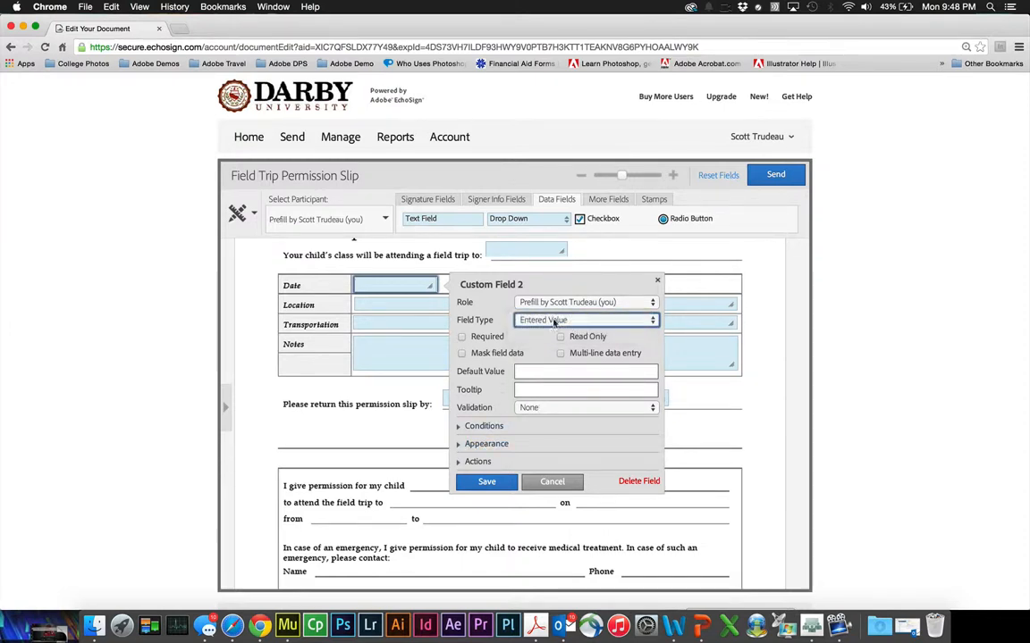
left_click(520, 373)
left_click(533, 408)
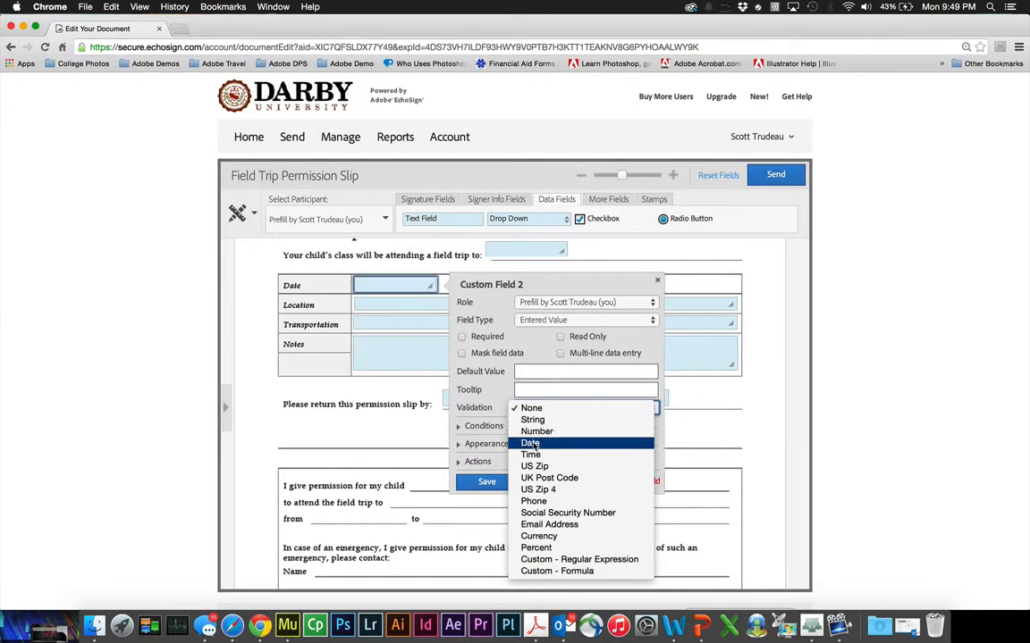
left_click(533, 444)
left_click(487, 499)
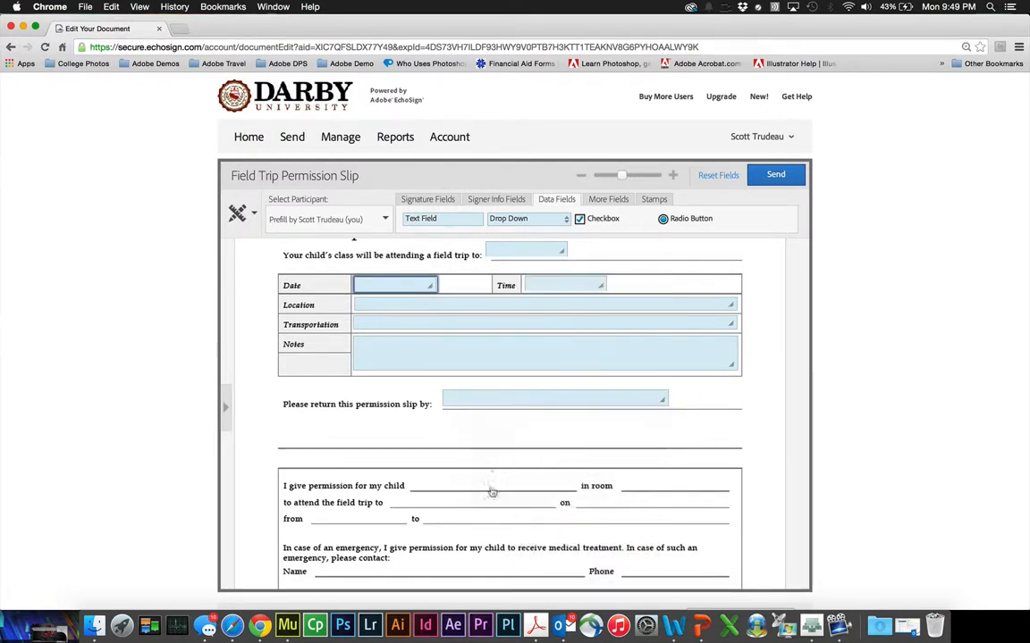
double_click(545, 287)
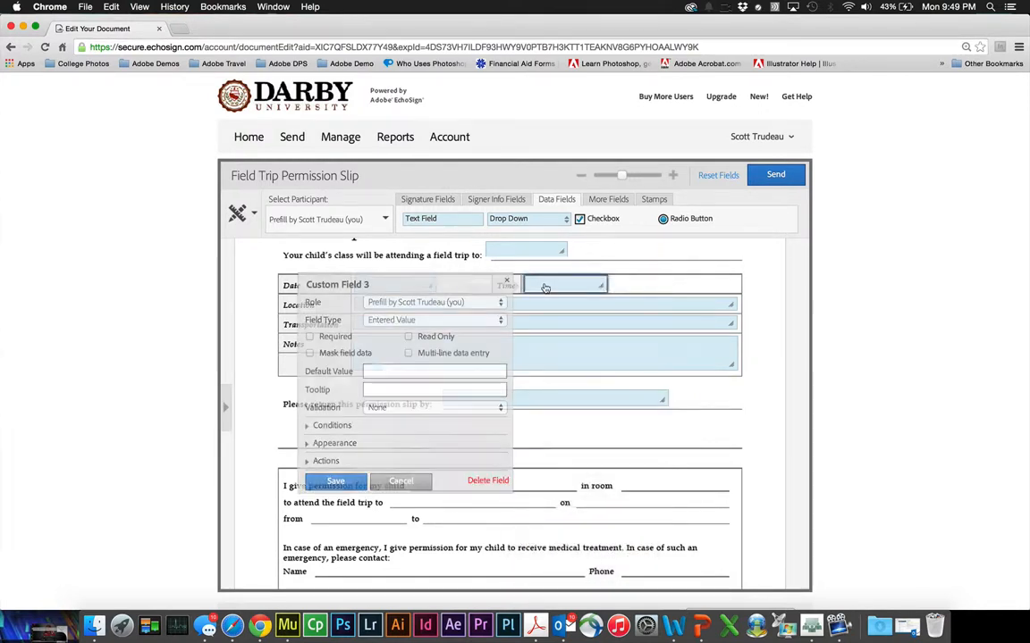
left_click(382, 410)
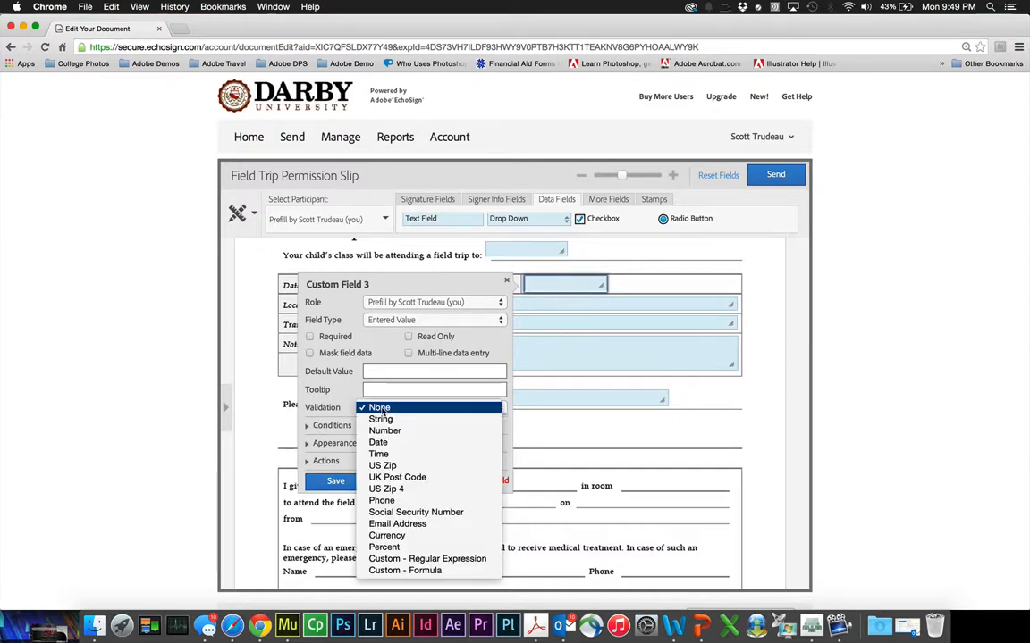
left_click(380, 455)
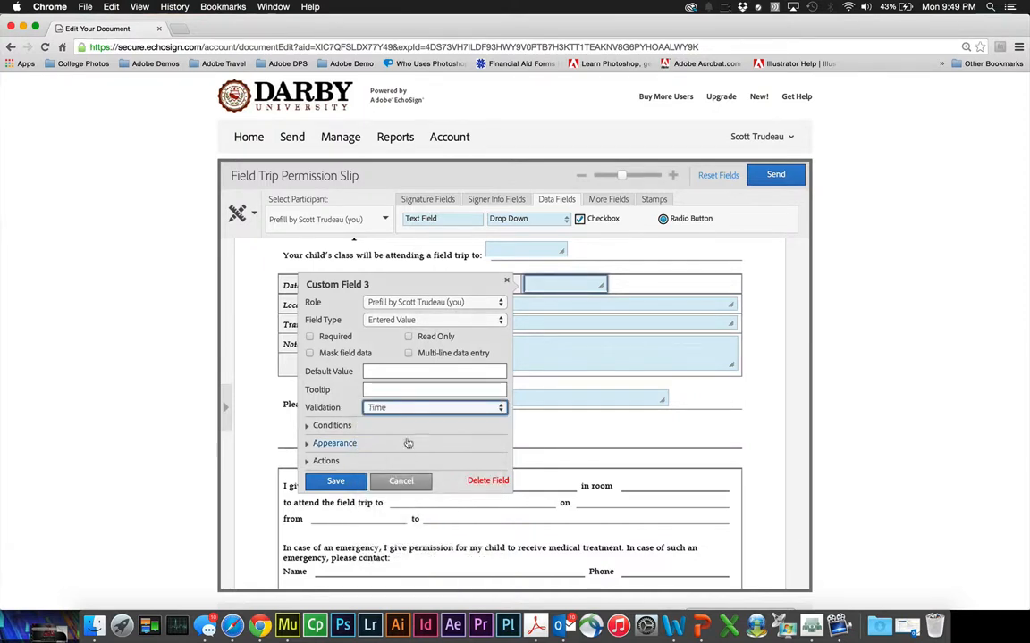
left_click(335, 481)
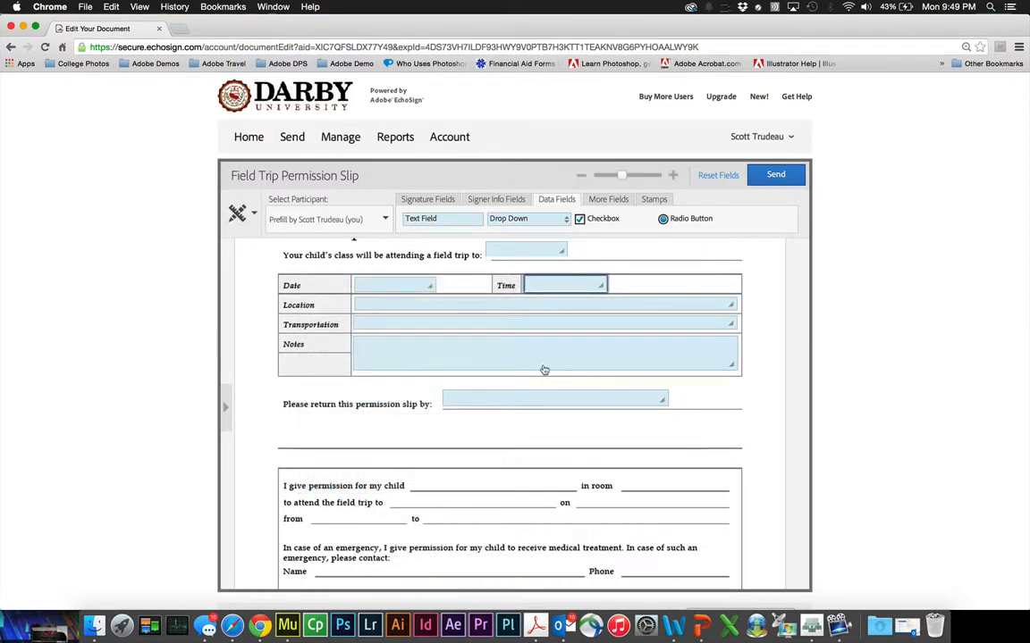
scroll(435, 387, "down", 3)
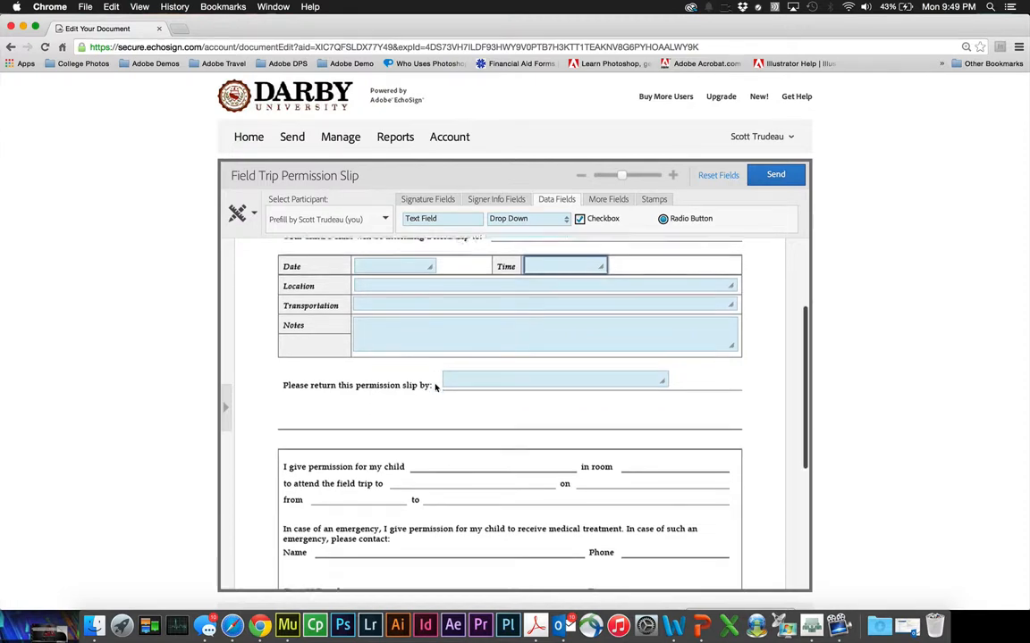
scroll(435, 387, "up", 2)
scroll(435, 387, "up", 1)
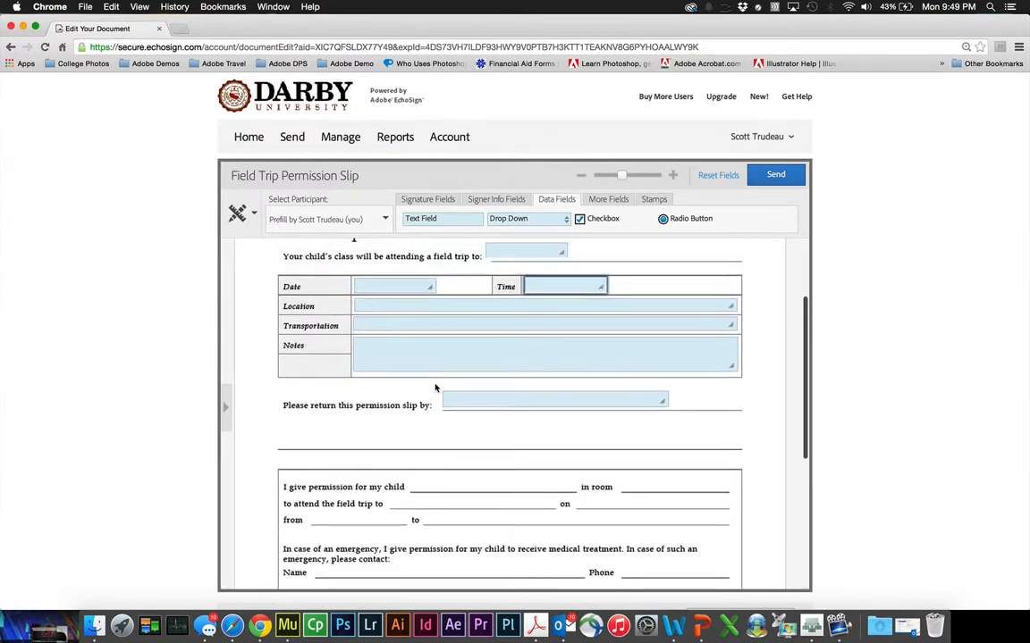
scroll(409, 372, "up", 2)
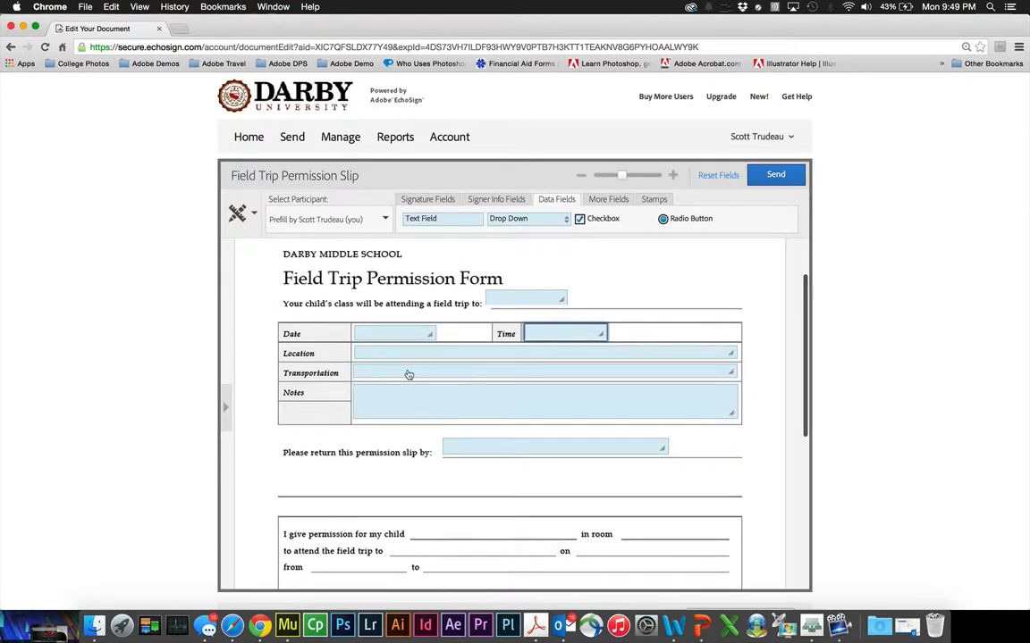
scroll(408, 374, "down", 5)
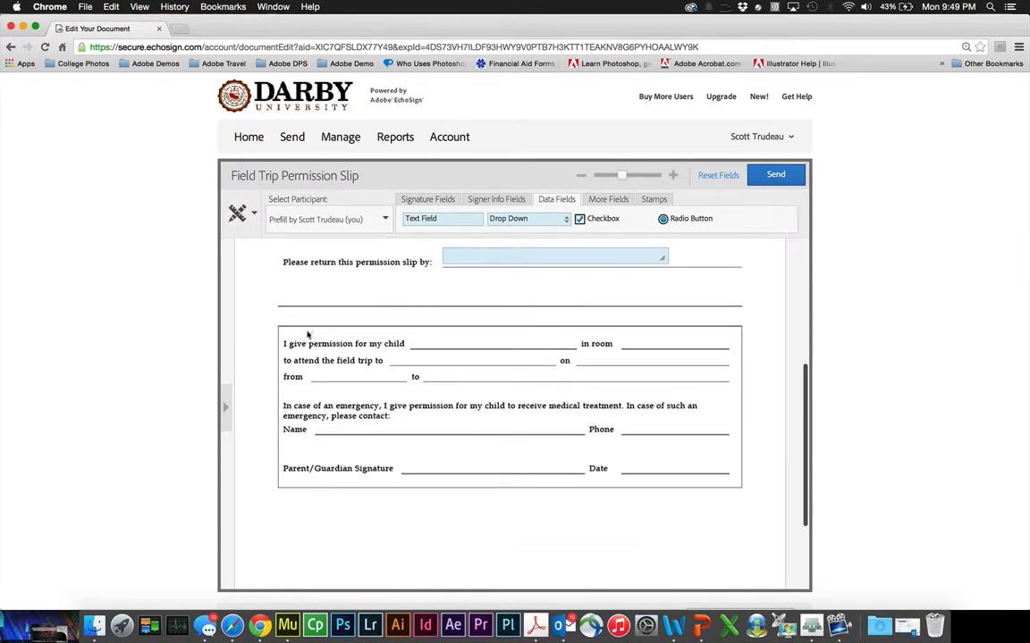
- Assign fields to the e-signer and add text fields on the my child, room, trip, on, from, to lines
left_click(362, 222)
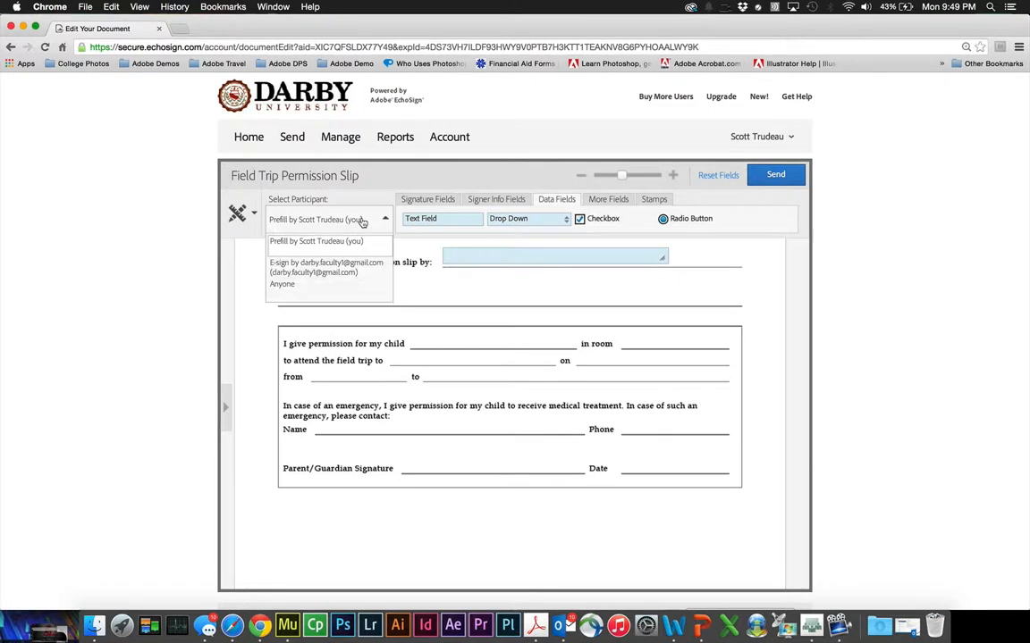
left_click(320, 268)
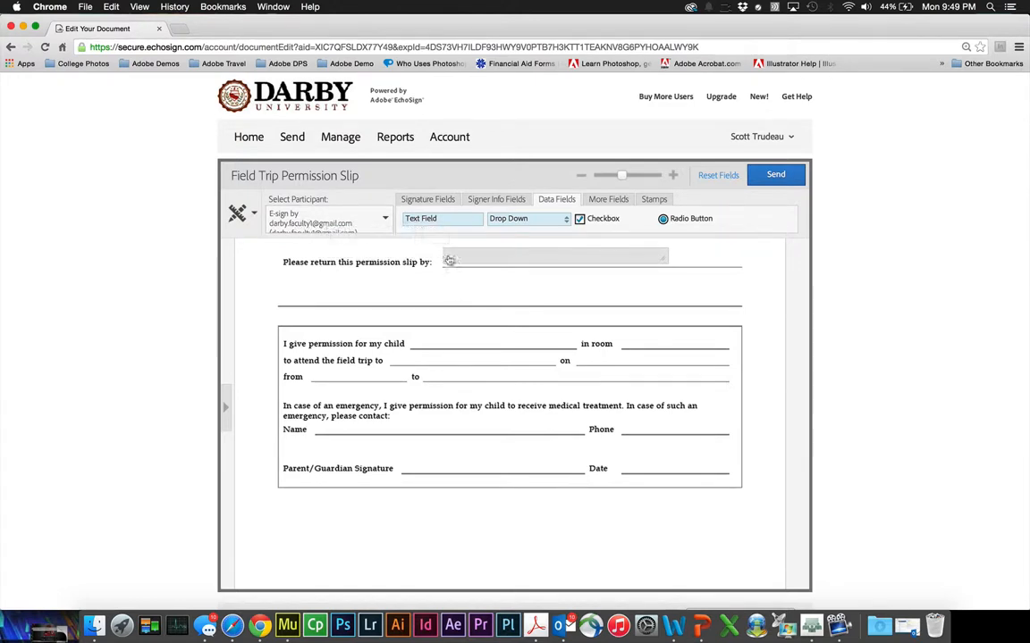
left_click_drag(426, 218, 451, 340)
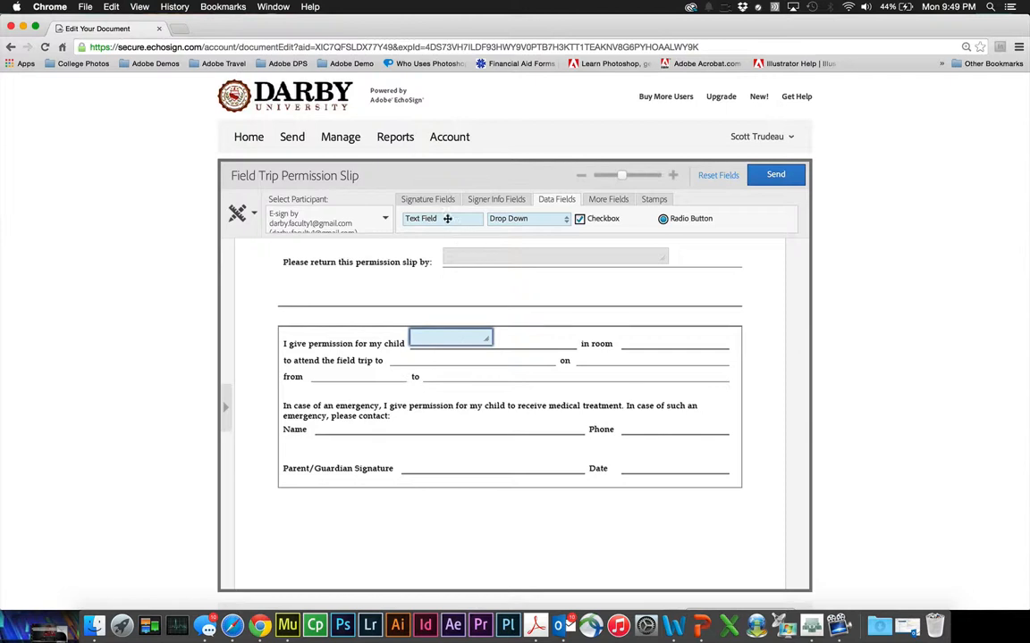
mouse_move(666, 336)
left_mouse_down()
mouse_move(678, 338)
mouse_move(655, 340)
left_mouse_up()
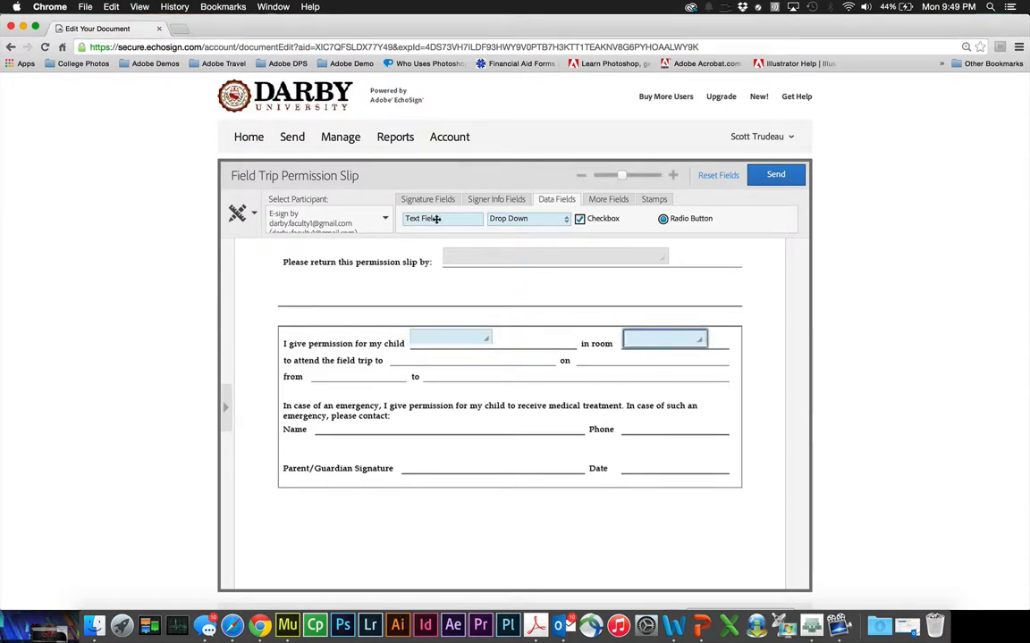
left_click_drag(436, 219, 426, 360)
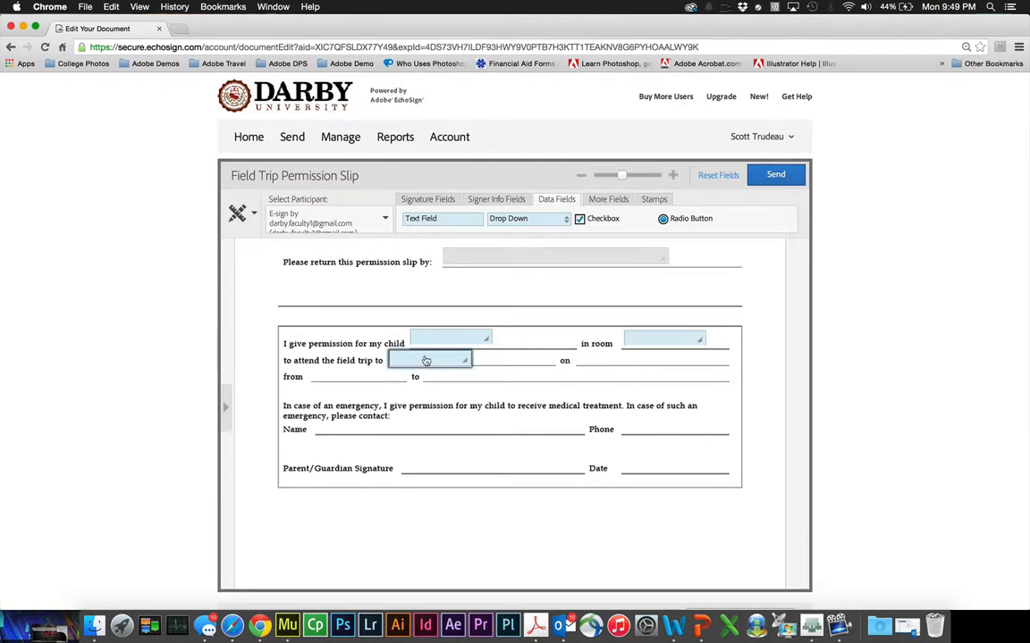
left_click_drag(459, 225, 636, 362)
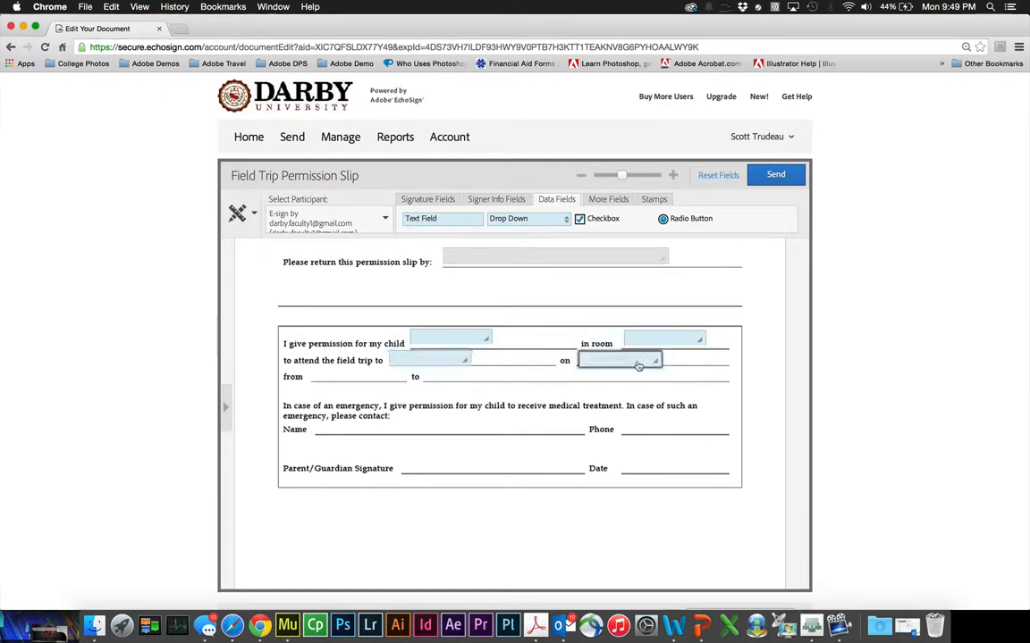
left_click_drag(417, 219, 328, 377)
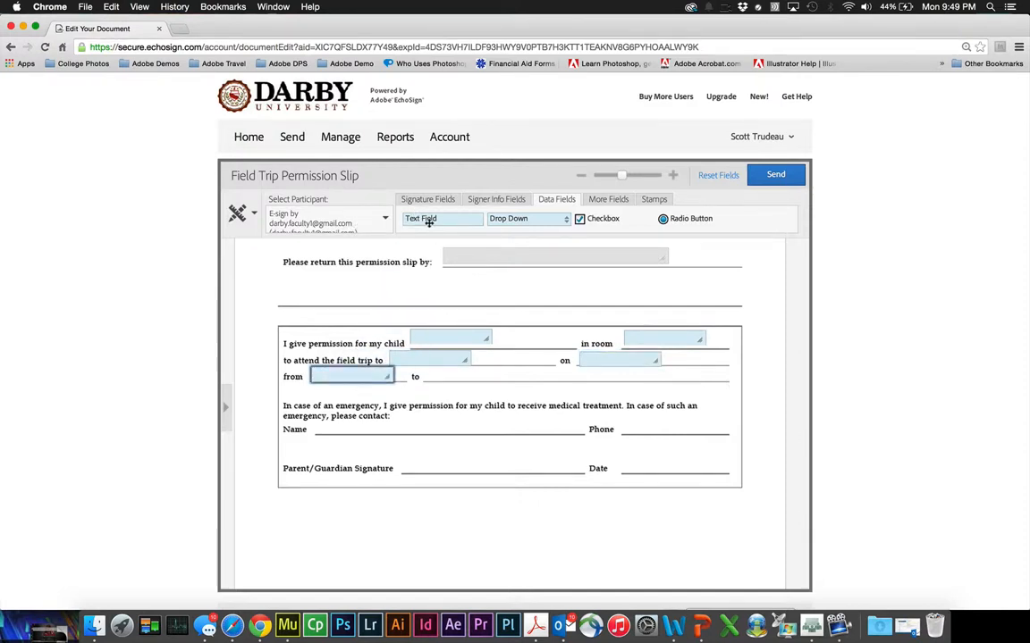
left_click_drag(429, 224, 630, 376)
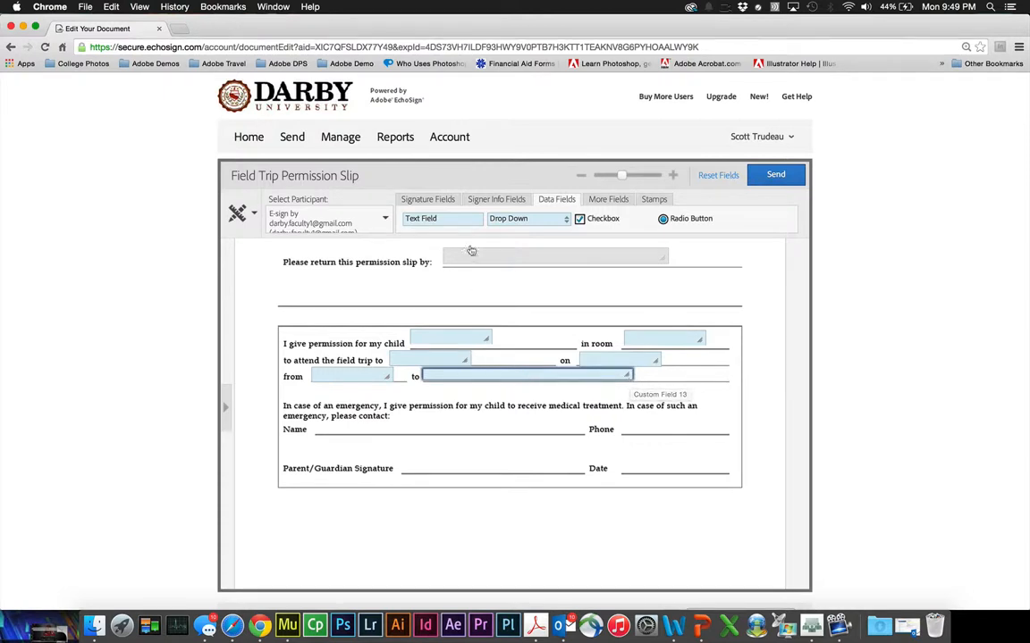
- Add emergency contact Name and Phone text fields, with Phone validation on the Phone field
left_click_drag(447, 225, 578, 430)
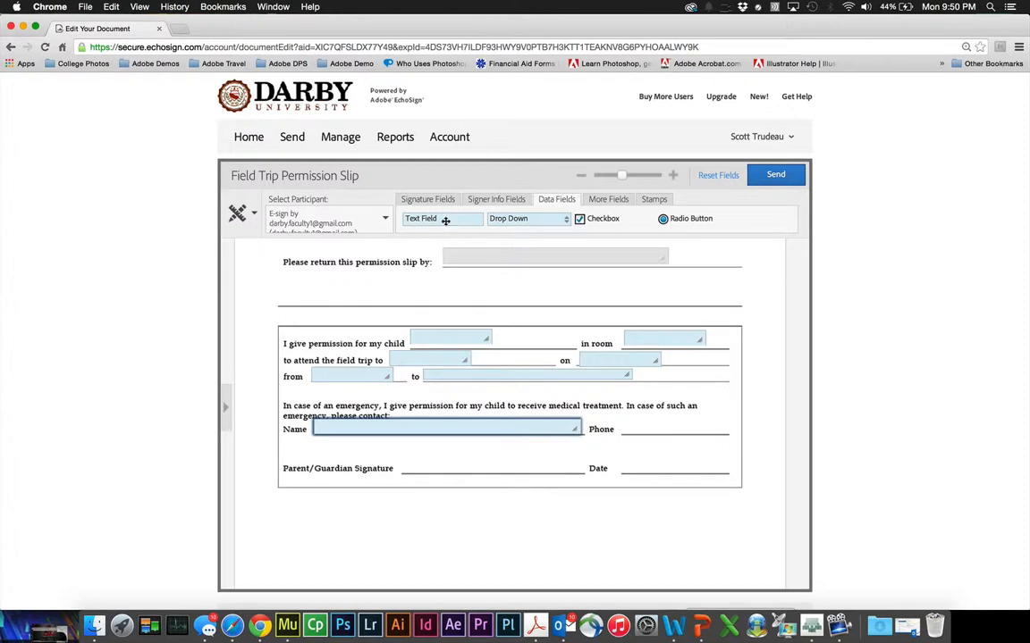
left_click_drag(420, 220, 664, 426)
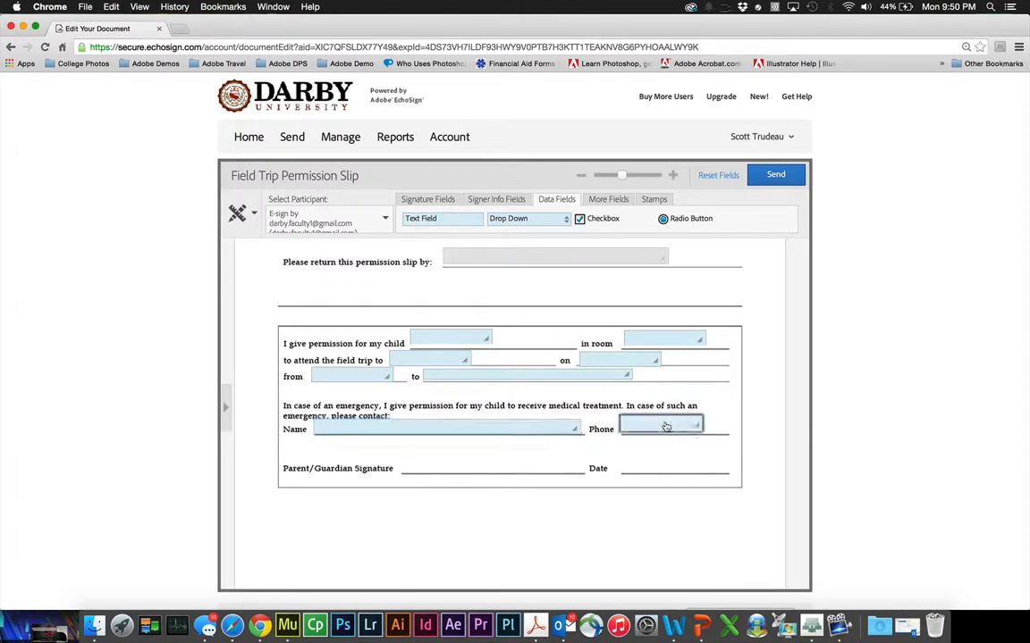
double_click(664, 426)
left_click(509, 476)
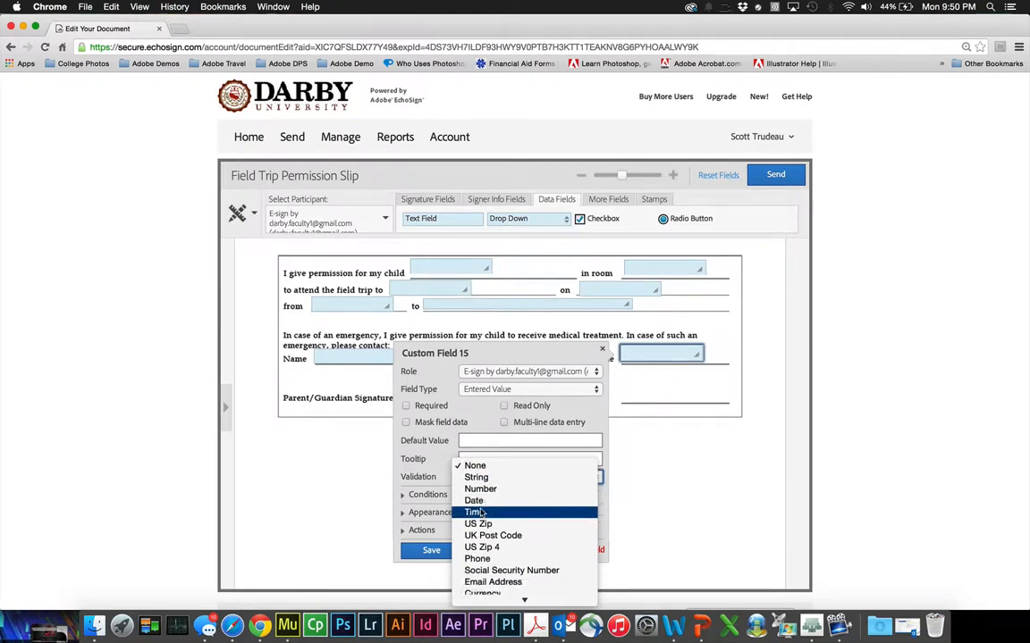
left_click(478, 570)
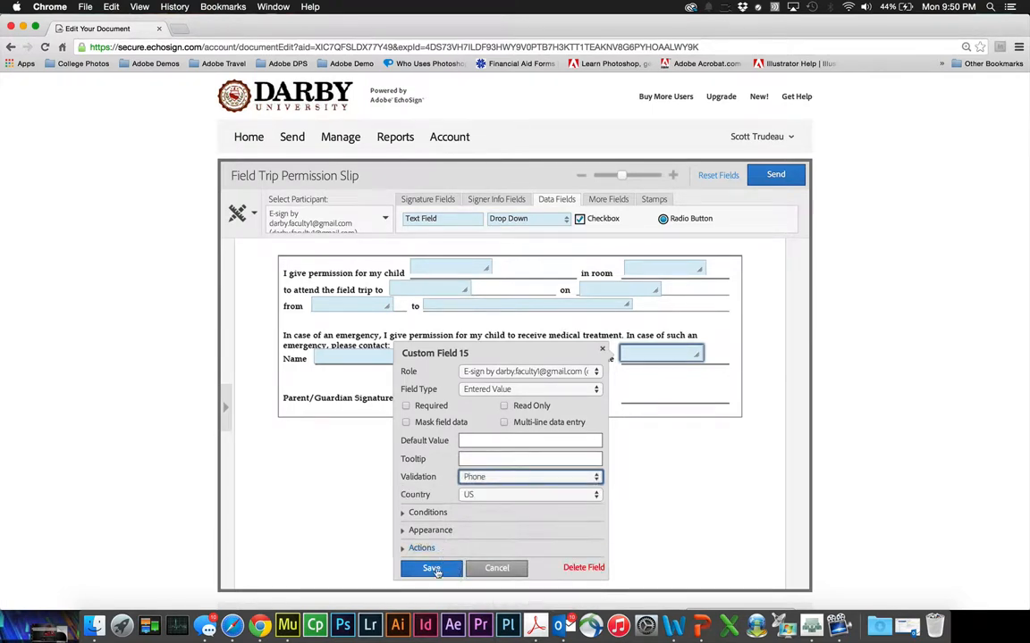
left_click(430, 567)
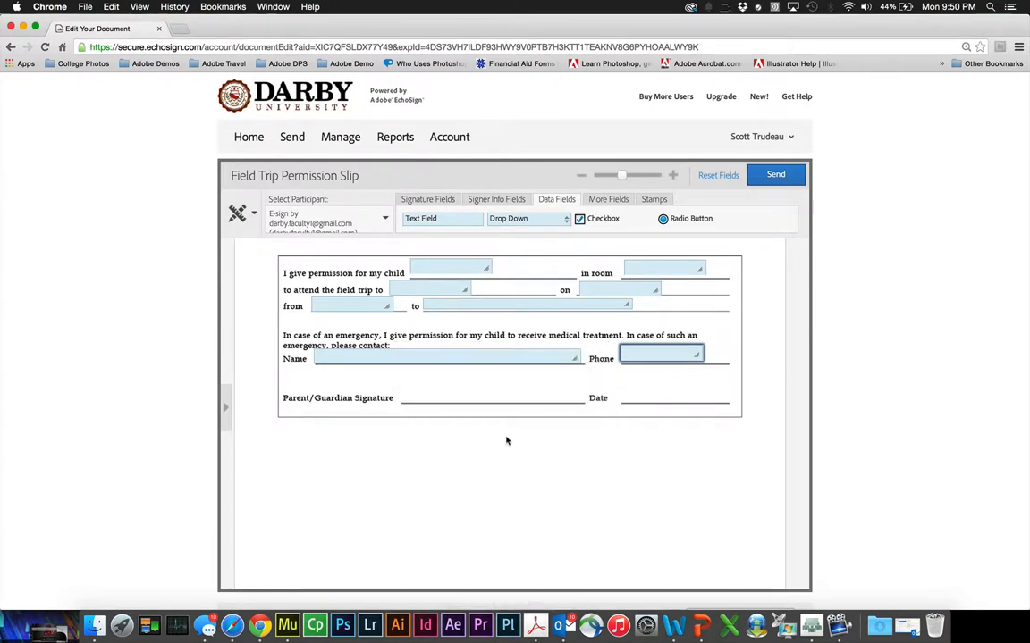
left_click(434, 200)
- Place a Signature field on the Parent/Guardian Signature line and a signer Date field beside it
left_click_drag(431, 220, 427, 394)
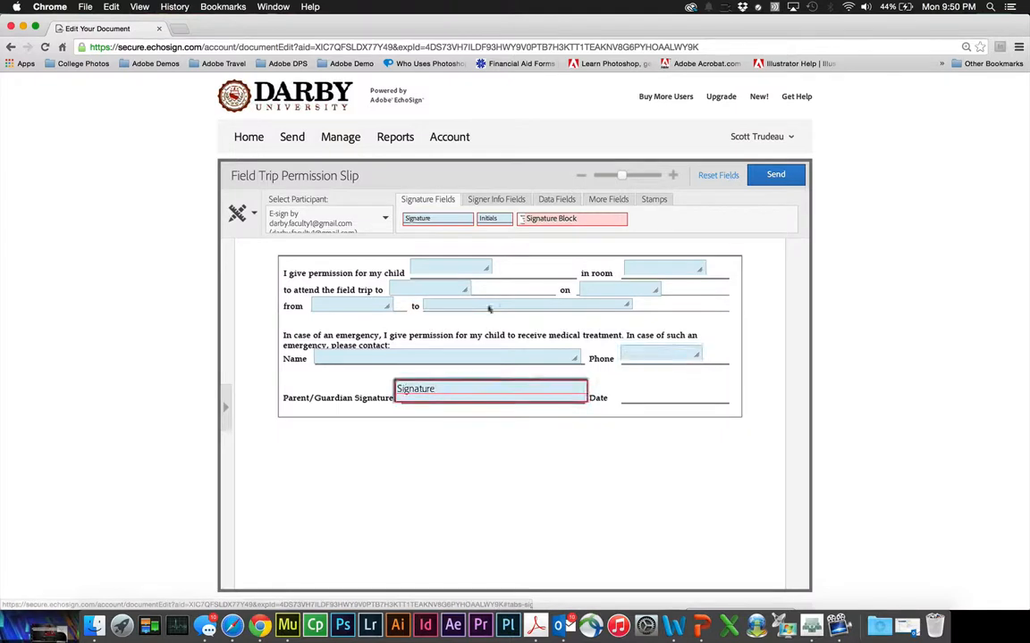
left_click(509, 200)
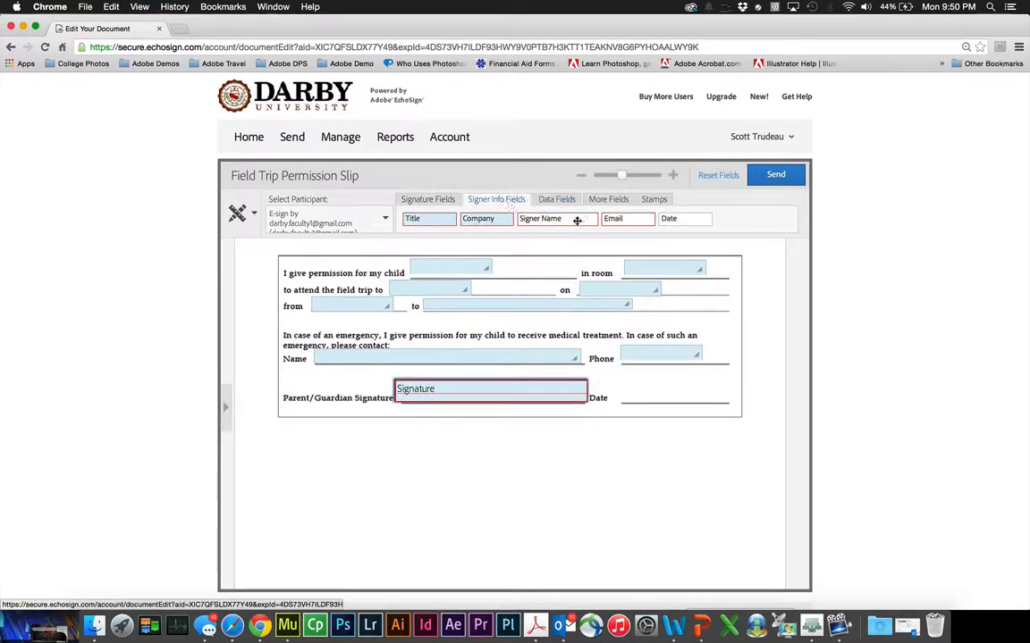
left_click_drag(670, 219, 628, 393)
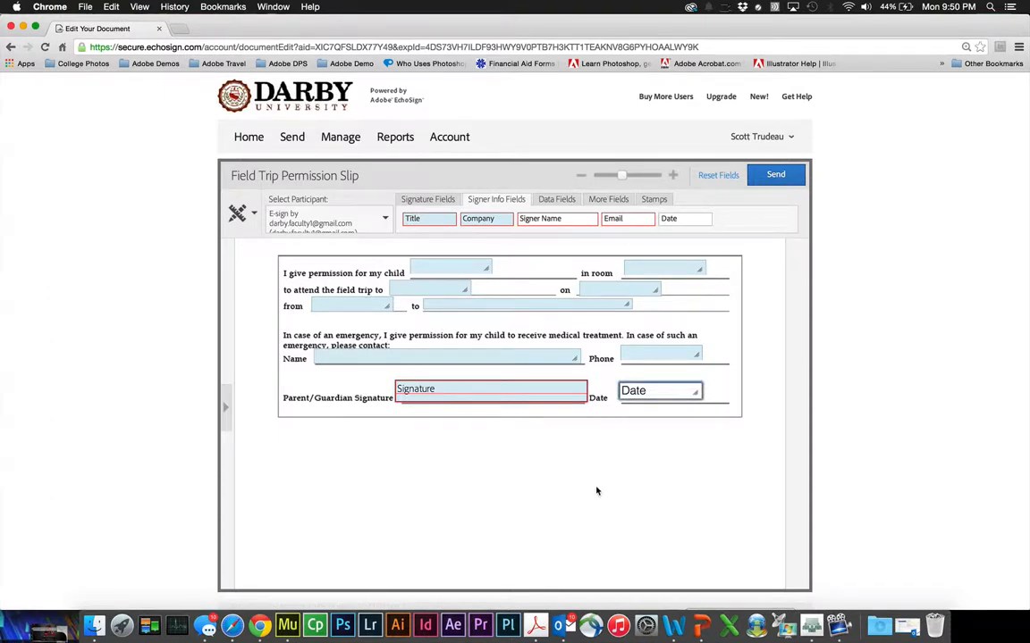
scroll(710, 513, "up", 10)
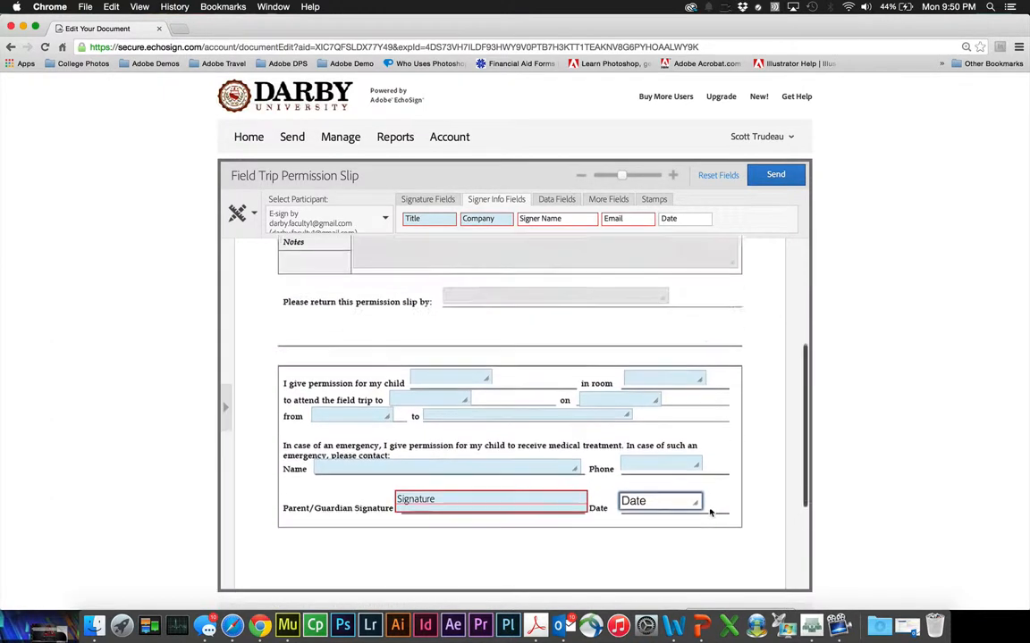
scroll(710, 513, "down", 1)
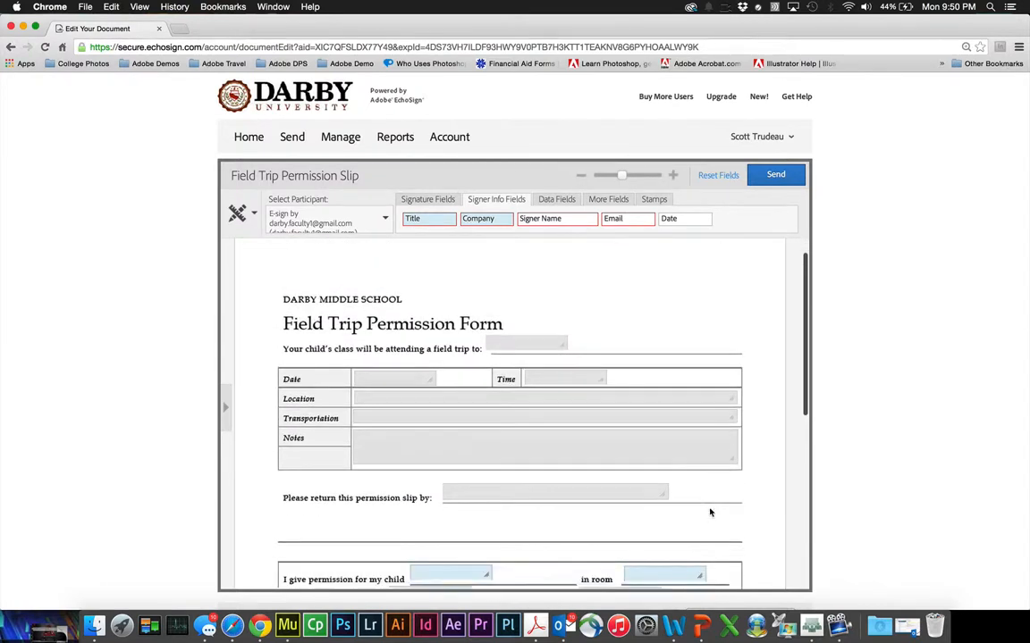
scroll(726, 282, "down", 2)
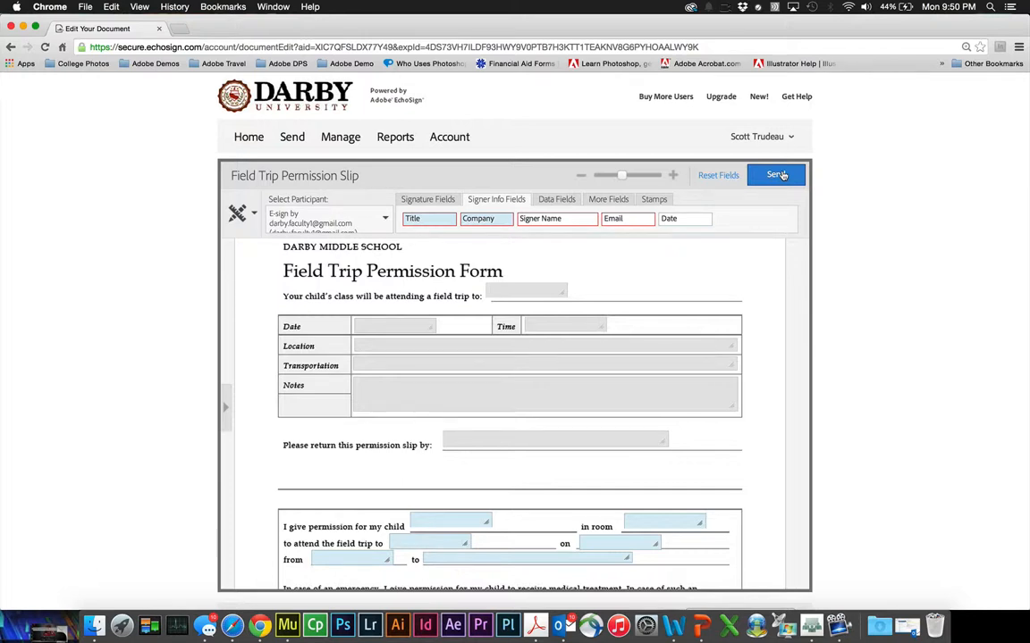
- Open the prefill view and enter trip date 01/22/2015 and time 11:00
left_click(778, 176)
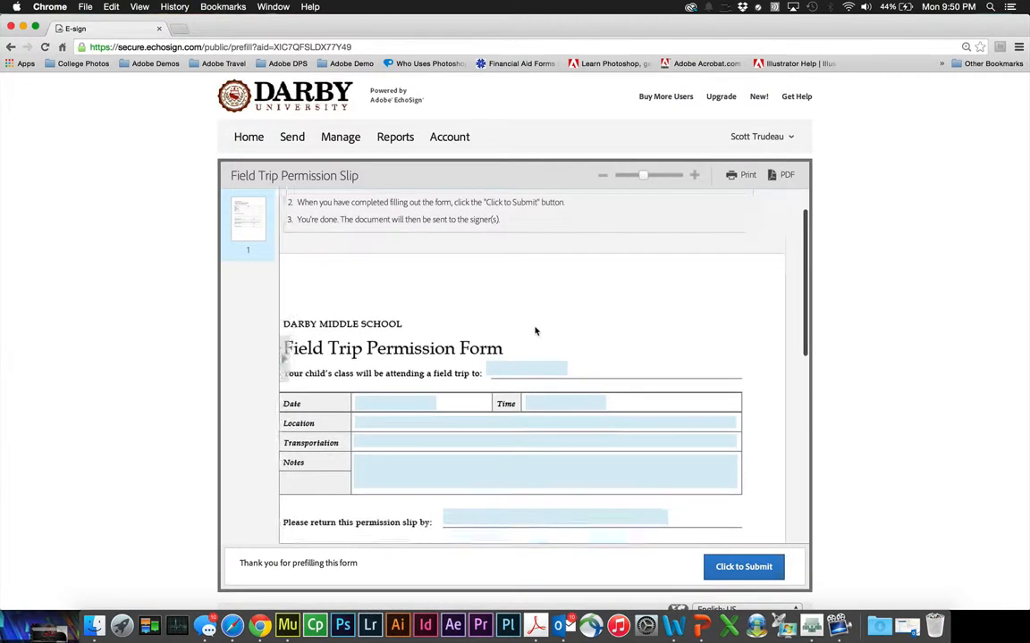
left_click(504, 281)
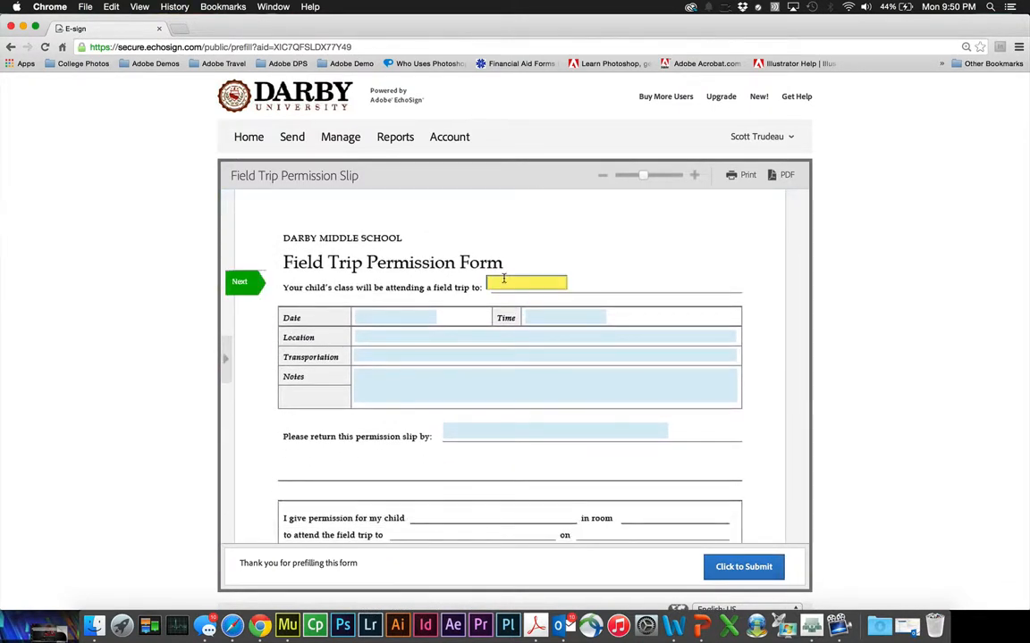
scroll(730, 260, "down", 1)
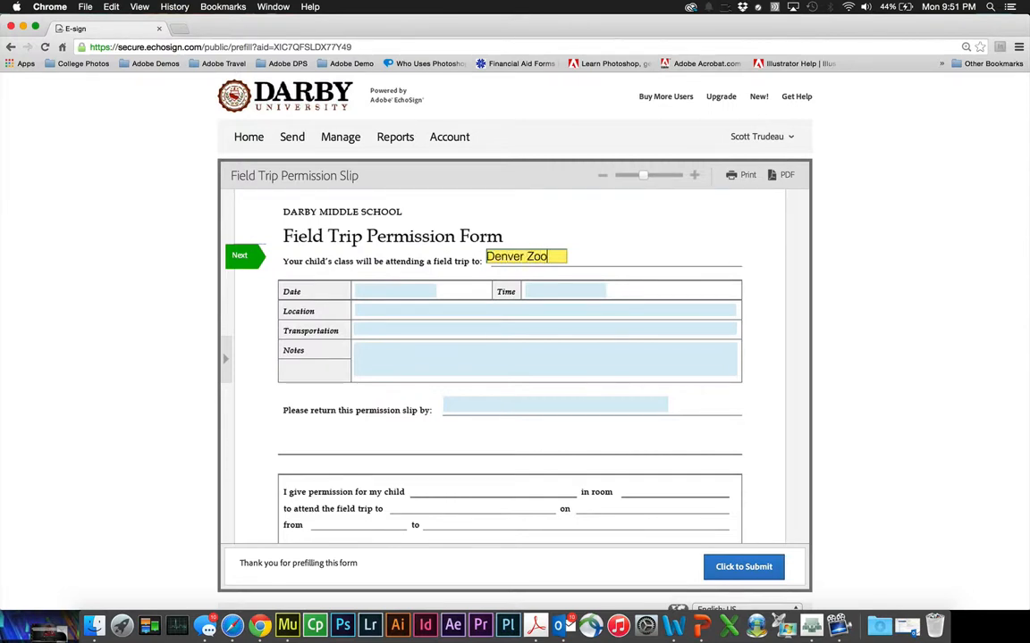
left_click(375, 290)
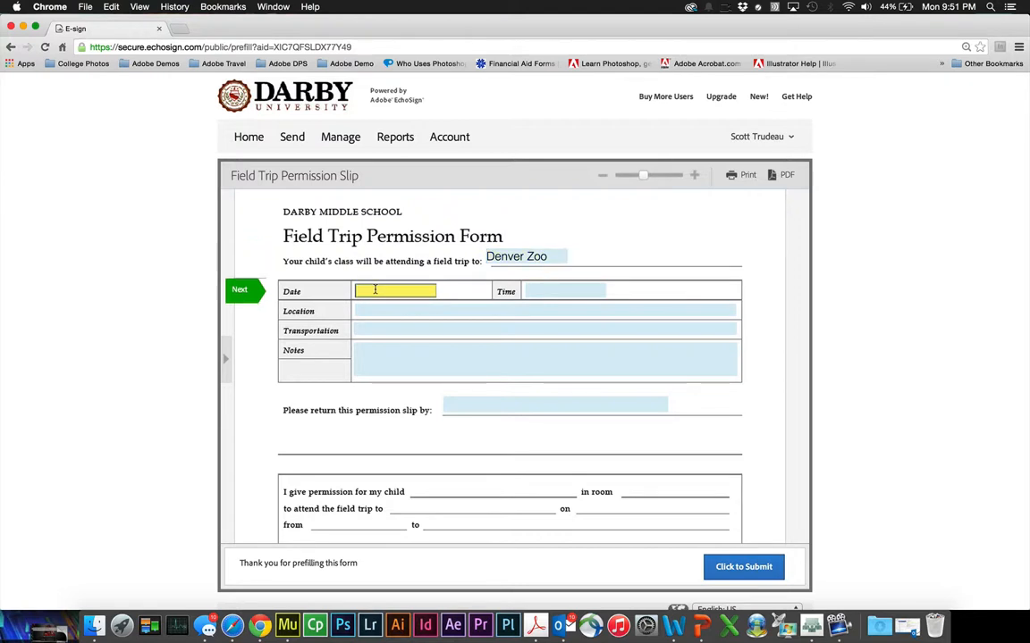
type("1")
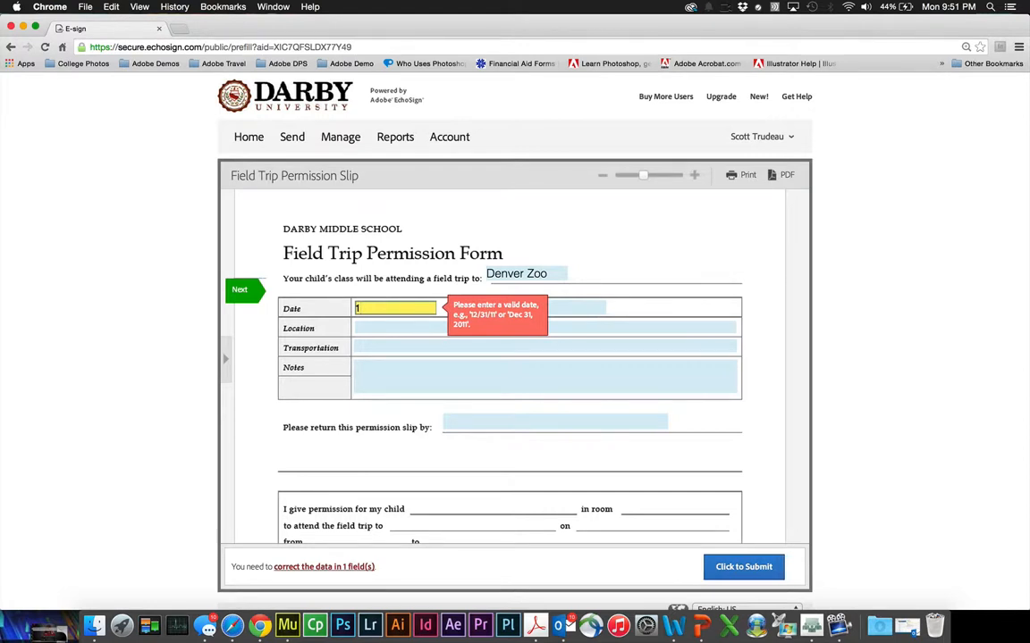
key("BackSpace")
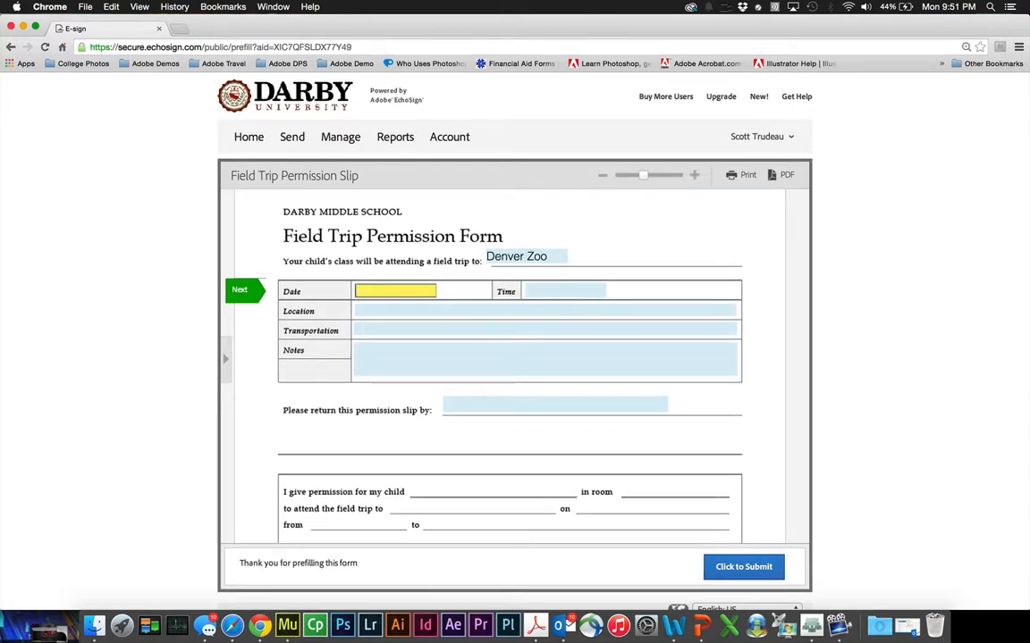
type("01")
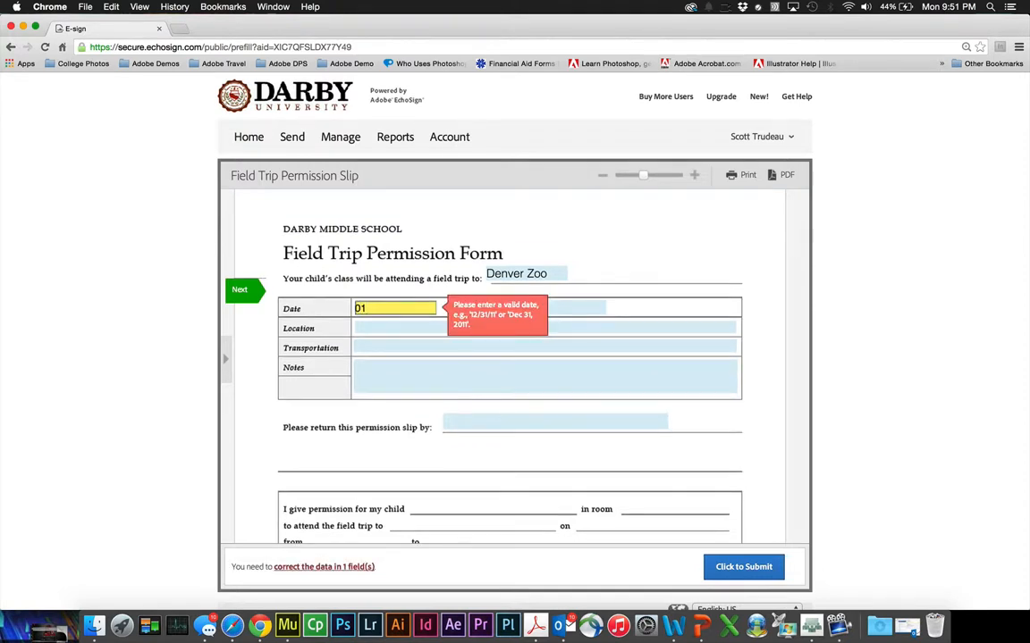
type("/22/2015")
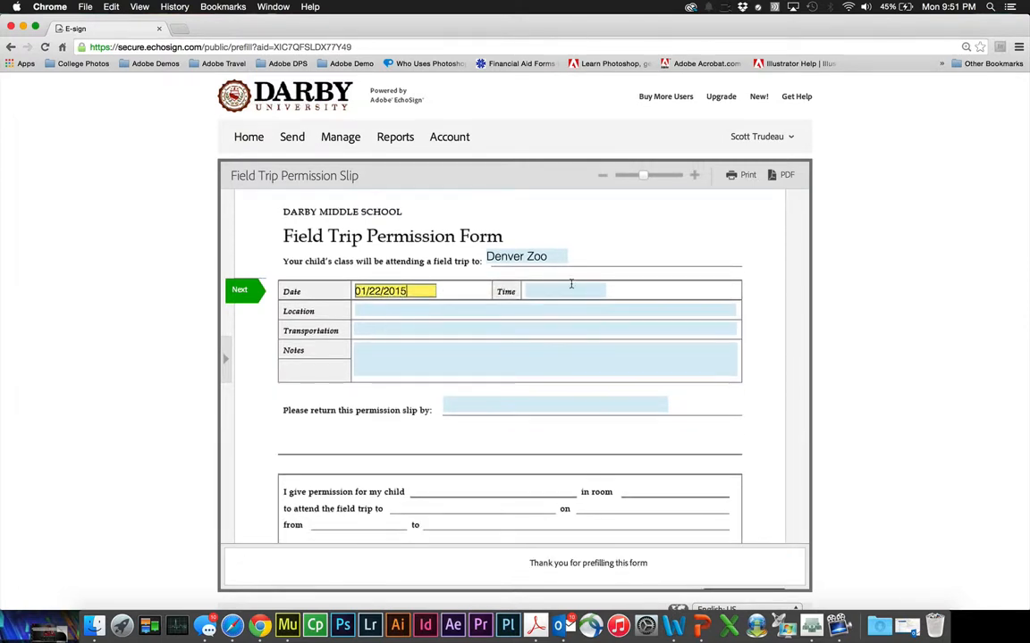
left_click(570, 286)
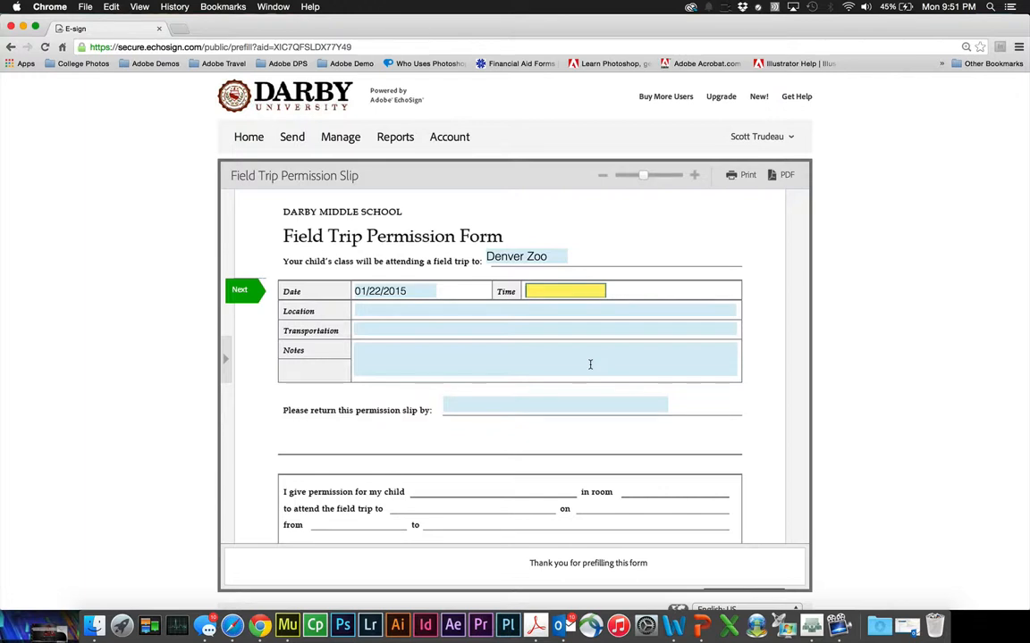
type("1")
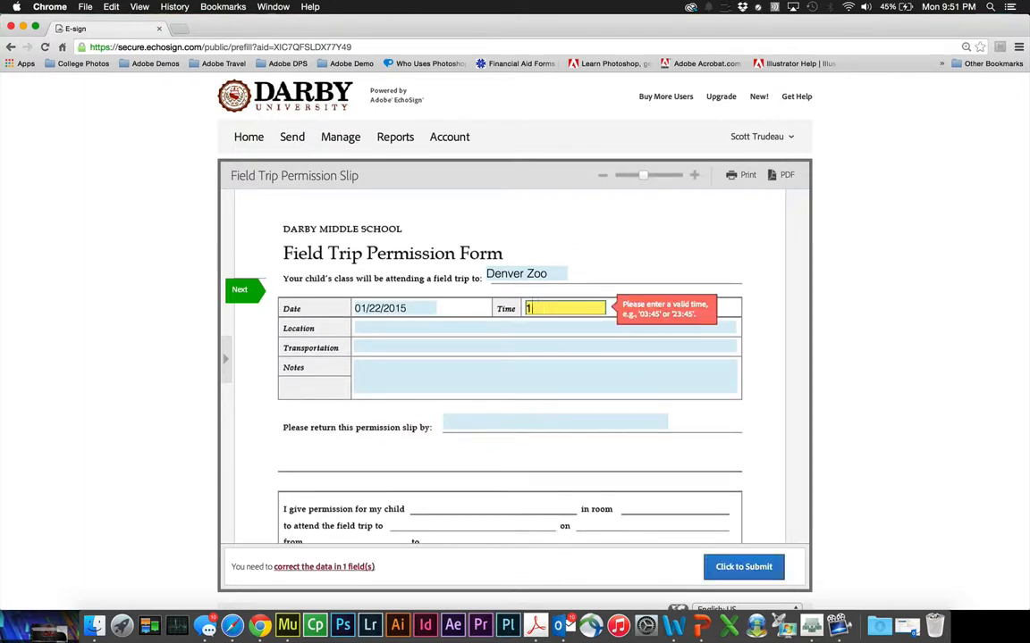
key("BackSpace")
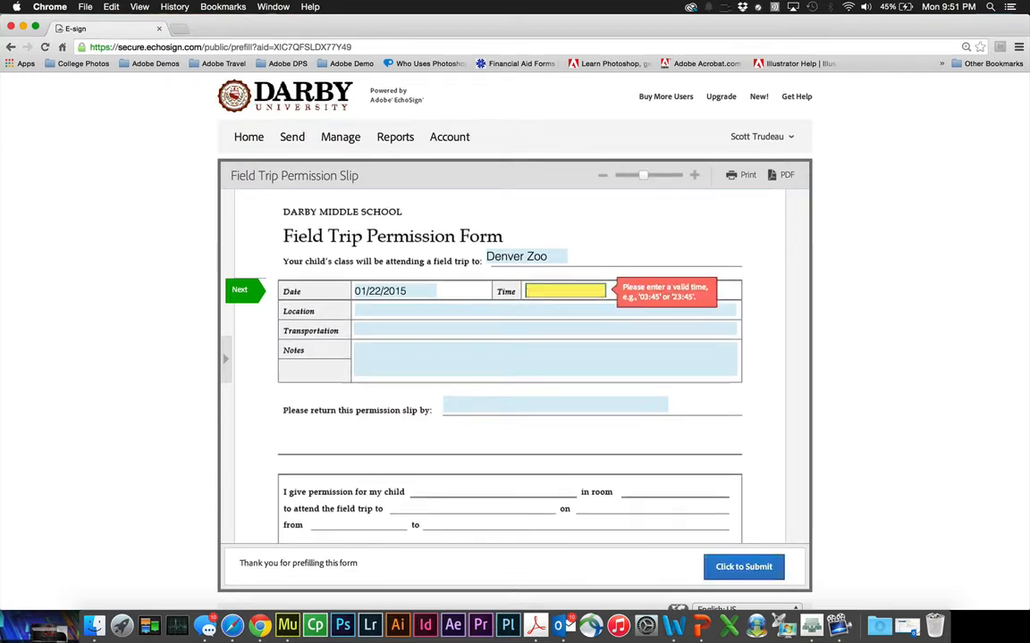
type("11:00")
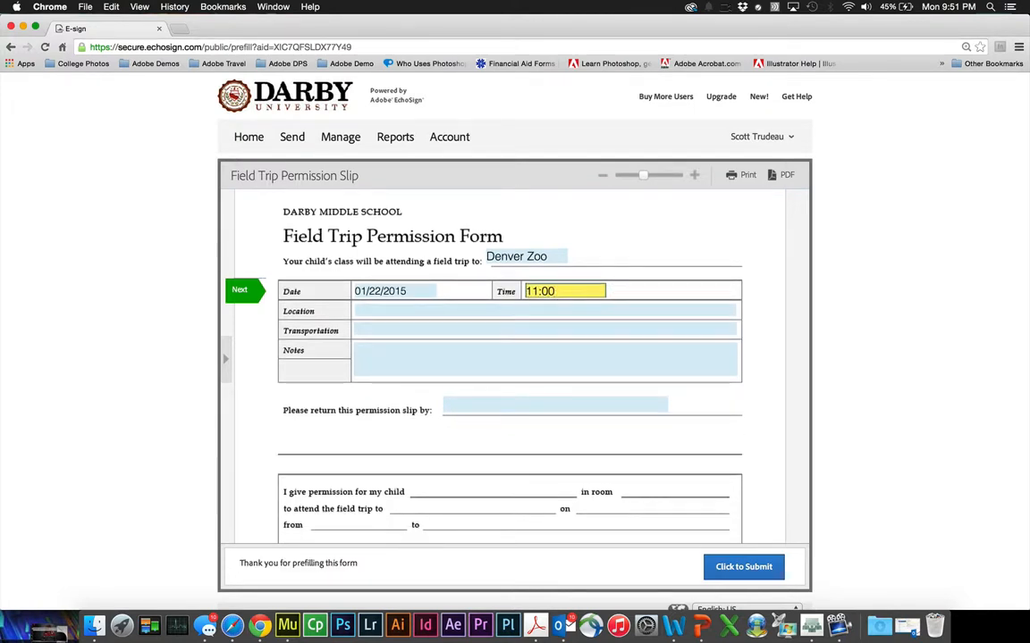
- Fill Location 'Denver Zoo', Transportation 'School Bus', the $5.00 Notes line, and return-by 01/13/2015
left_click(436, 310)
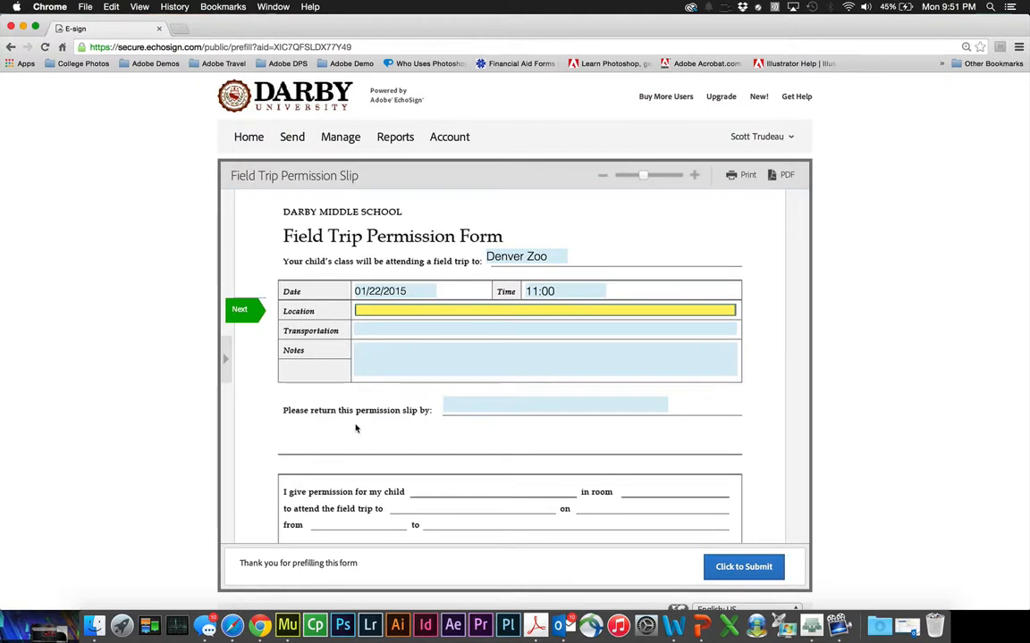
type("Denver Zoo")
left_click(376, 327)
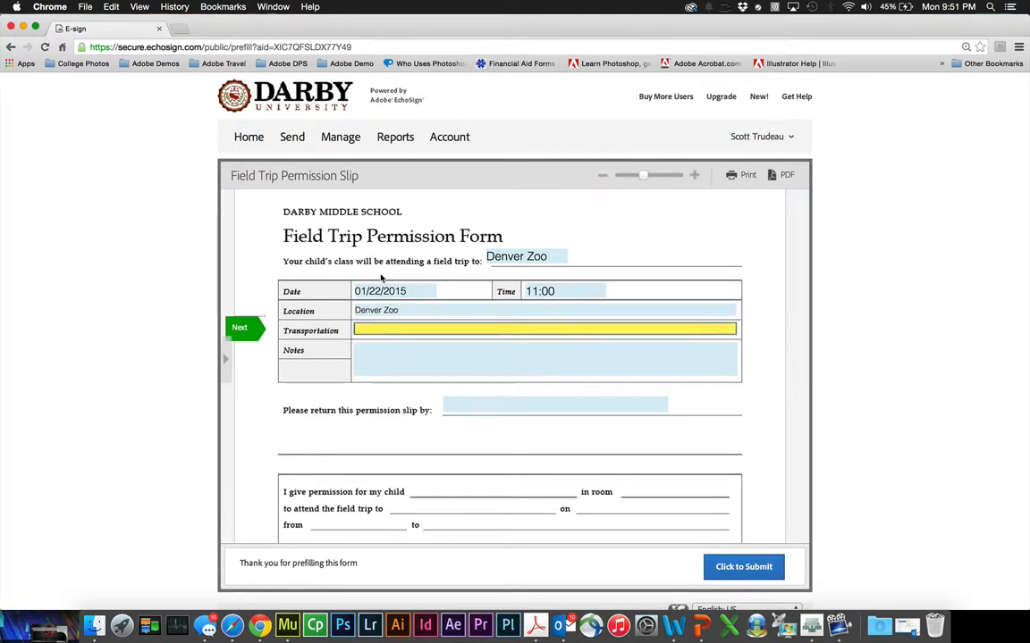
type("School Bus")
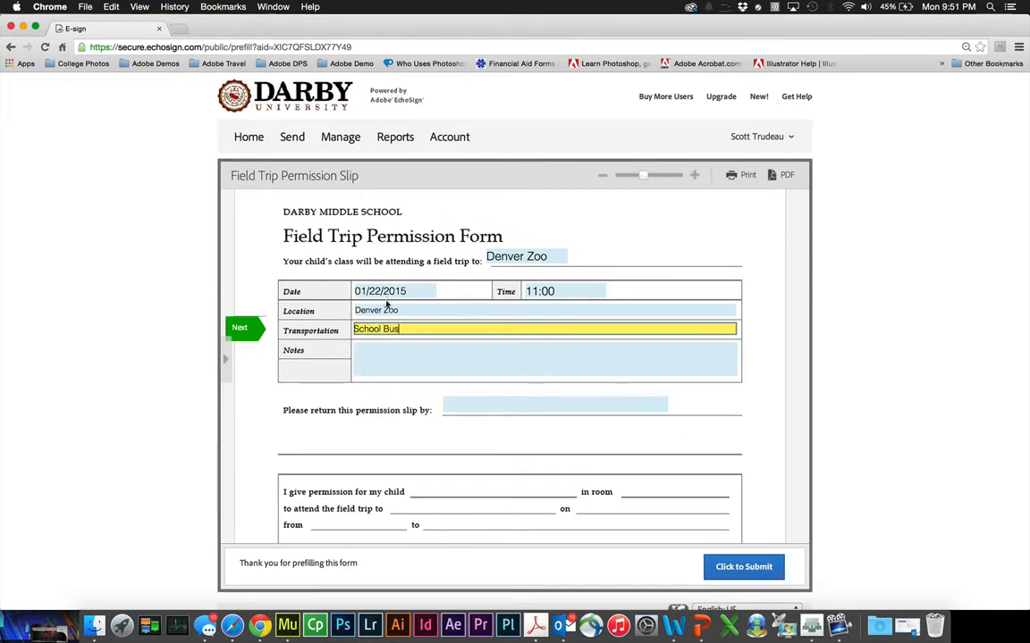
left_click(383, 360)
type("Please bring")
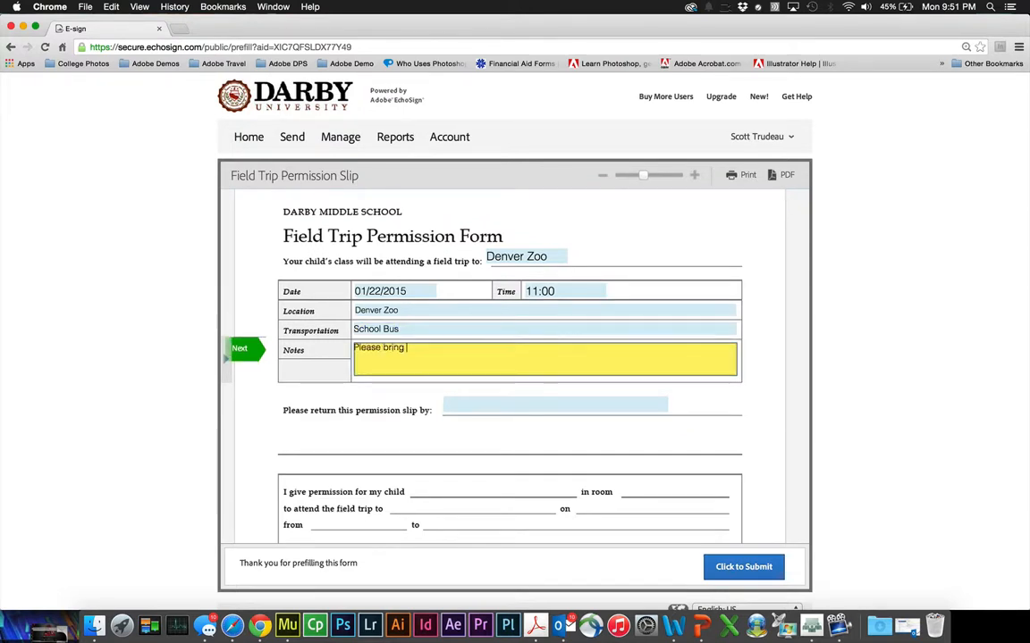
type(" $5.00 for fees.")
left_click(454, 402)
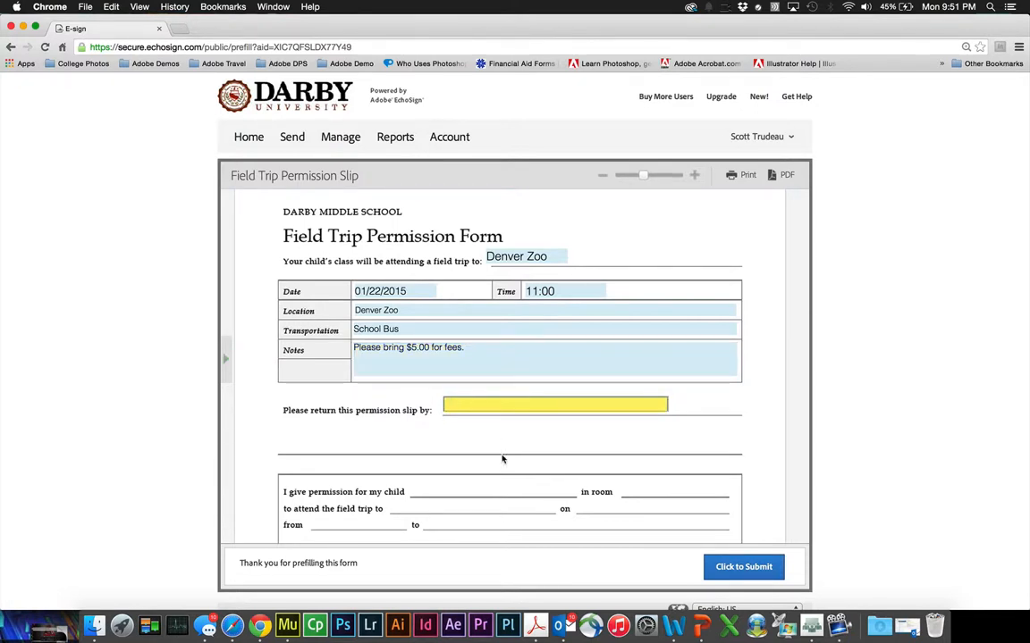
type("0")
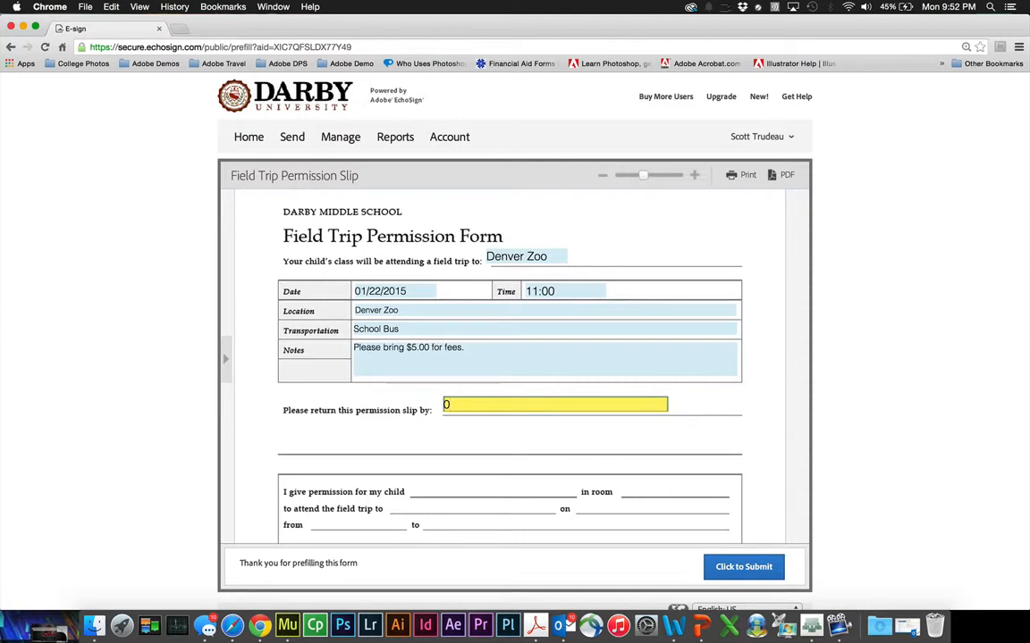
type("2/")
key("BackSpace")
key("BackSpace")
type("01/13/2015")
scroll(534, 459, "down", 2)
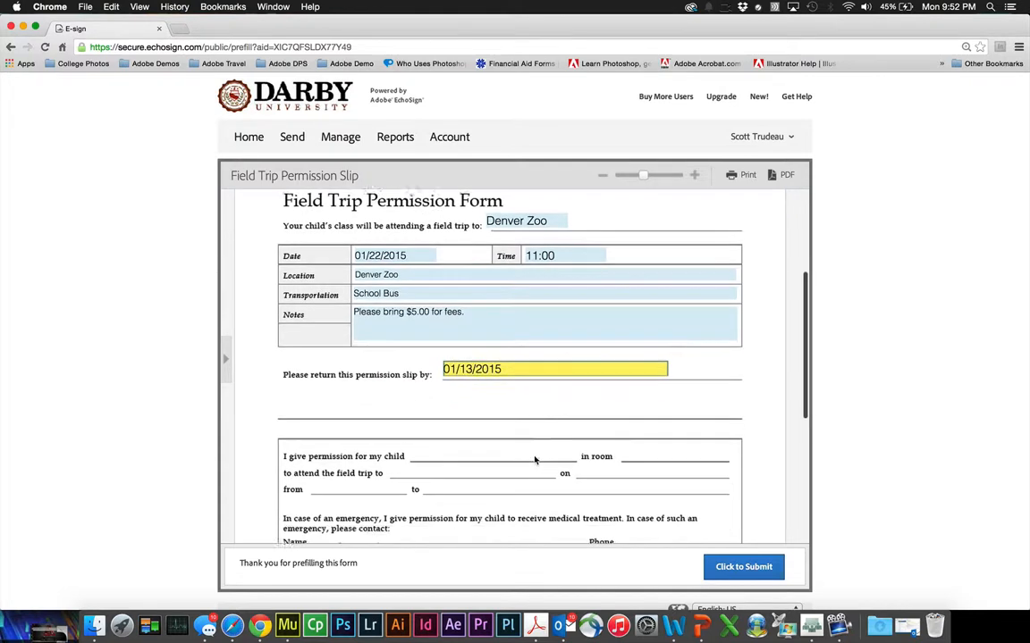
scroll(535, 460, "down", 2)
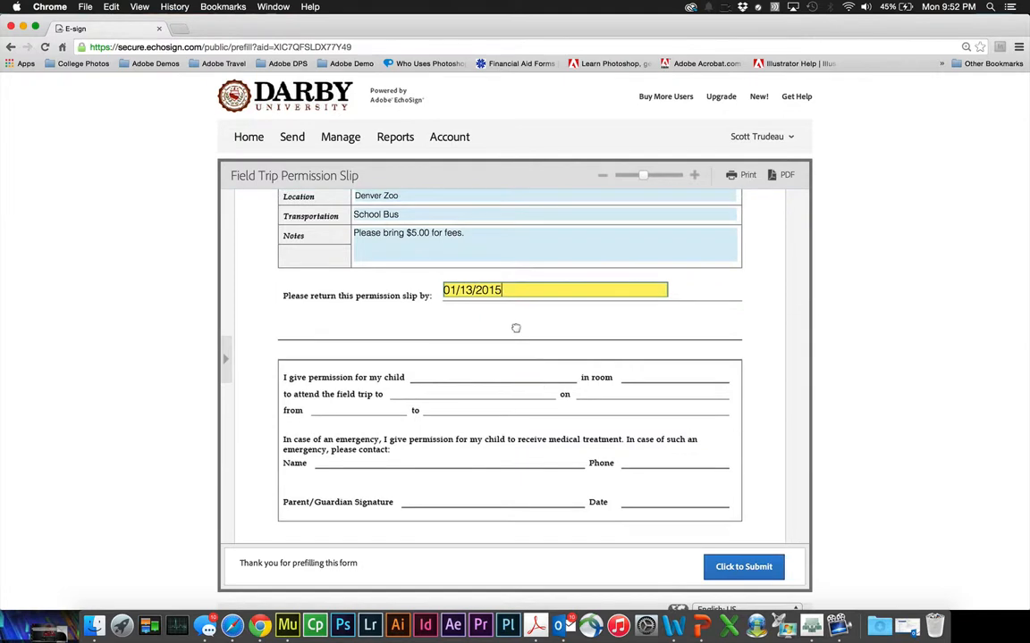
scroll(704, 303, "up", 2)
scroll(704, 305, "down", 3)
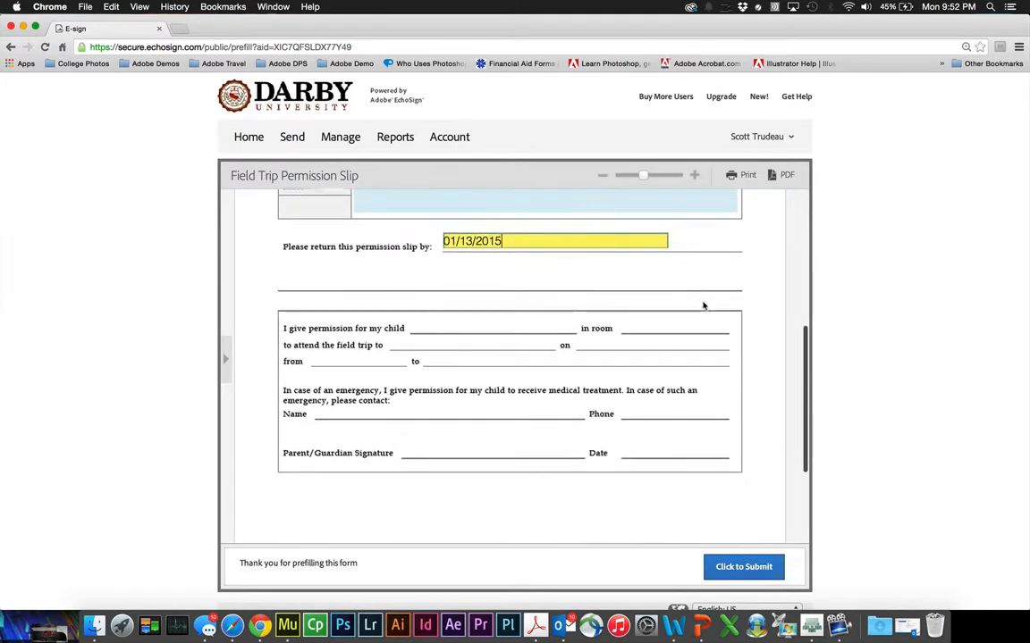
- Submit the prefilled Field Trip Permission Slip so it goes to the parent for signing
left_click(743, 568)
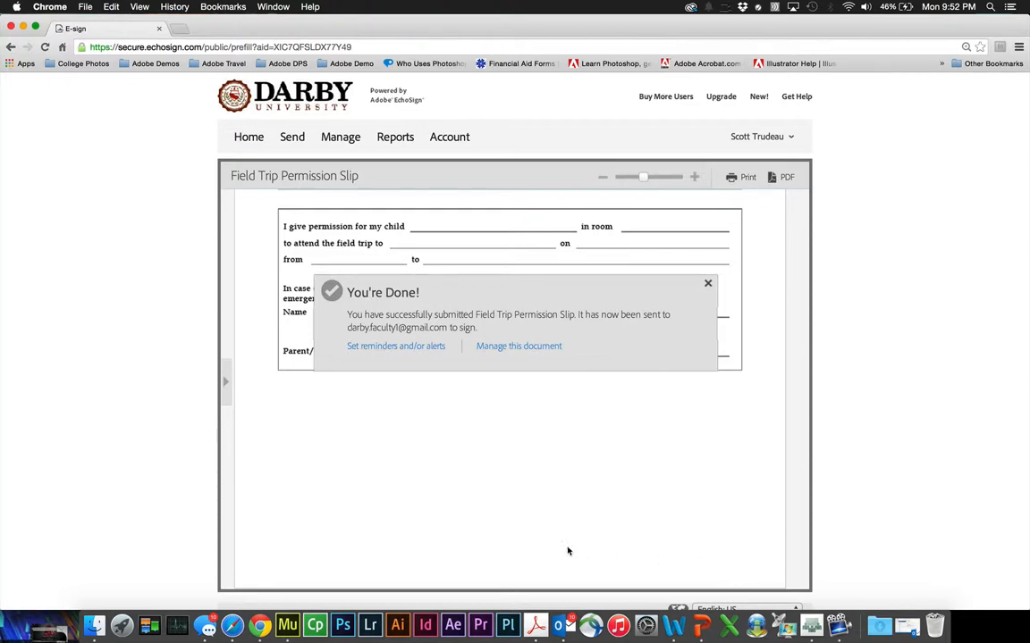
- In Gmail, open the 'Please e-sign Field Trip Permission Slip' email and follow its review-and-e-sign link
left_click(233, 627)
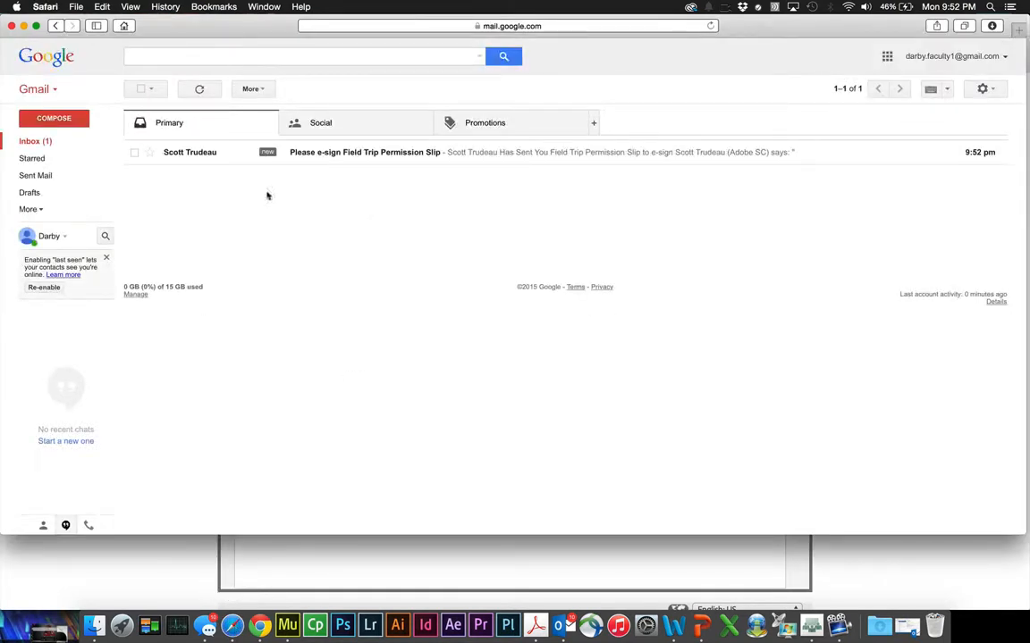
left_click(387, 153)
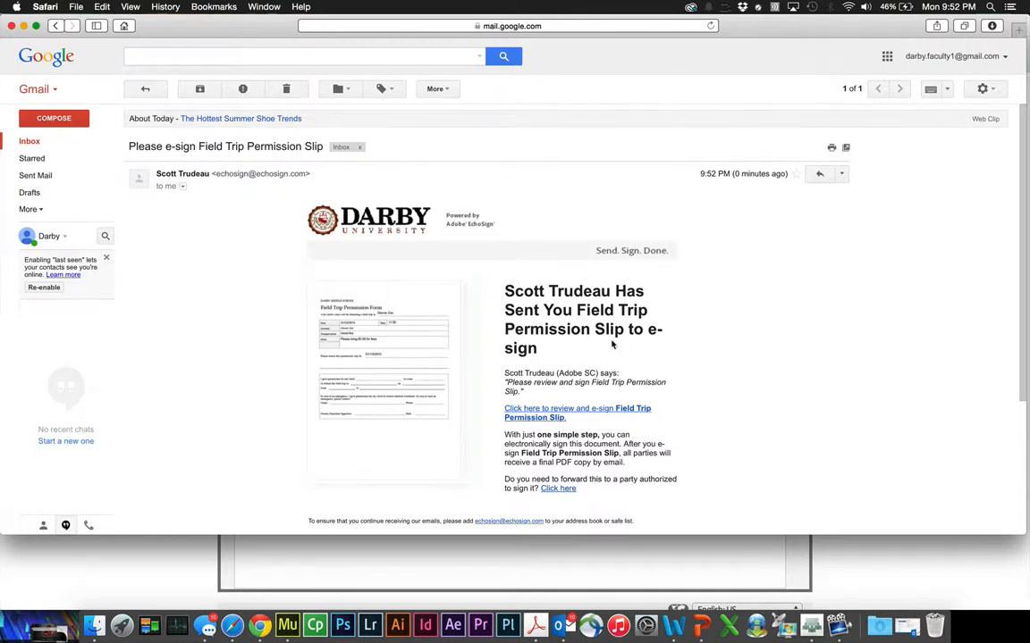
scroll(612, 344, "down", 2)
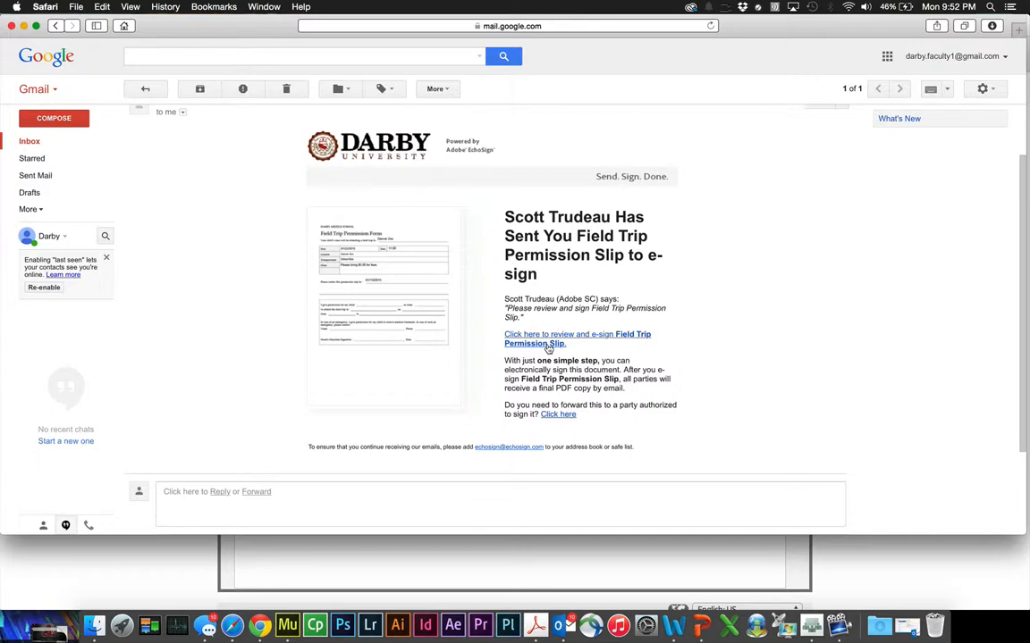
left_click(549, 344)
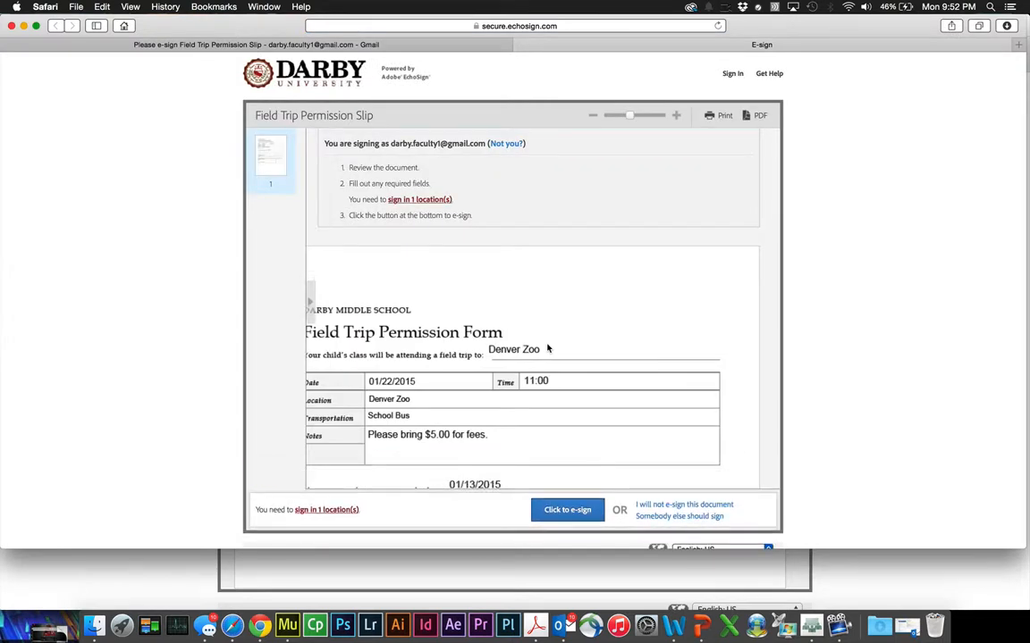
- Fill in the child's name, room 203 and field trip destination Denver Zoo
scroll(482, 299, "down", 3)
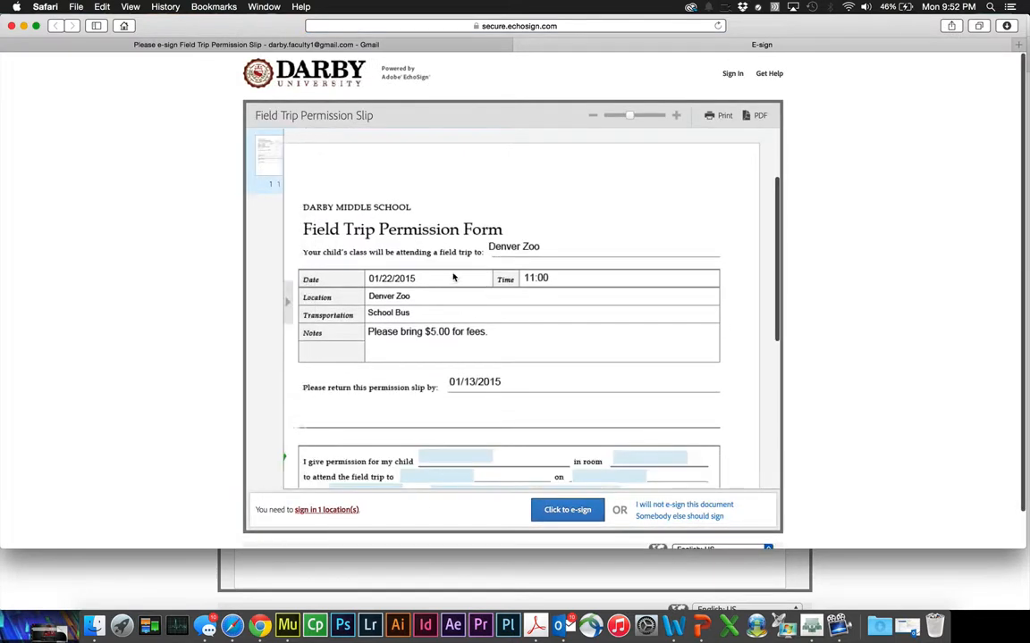
scroll(453, 278, "down", 5)
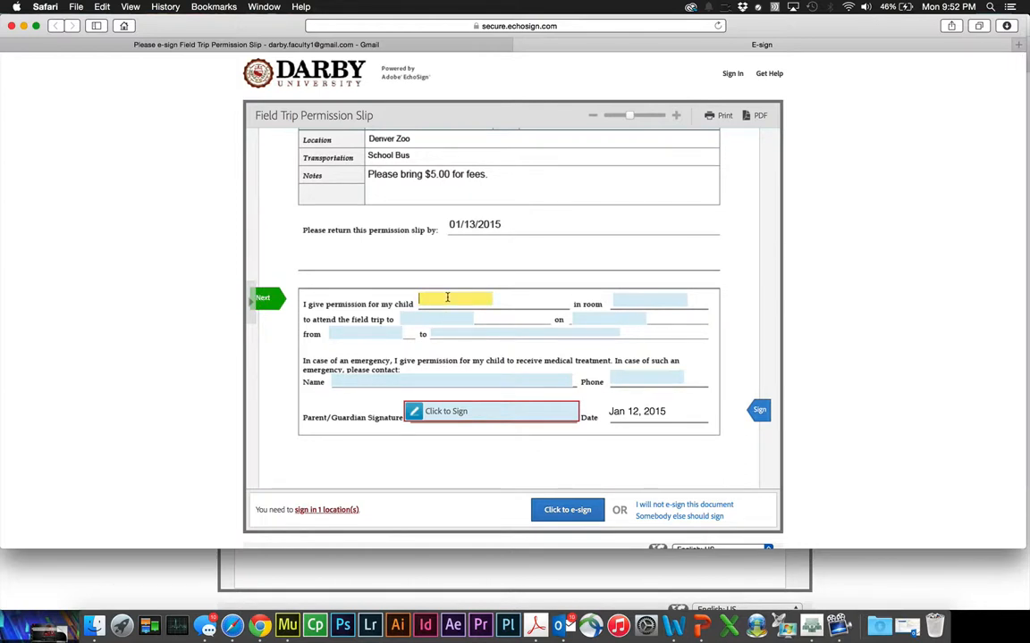
left_click(662, 302)
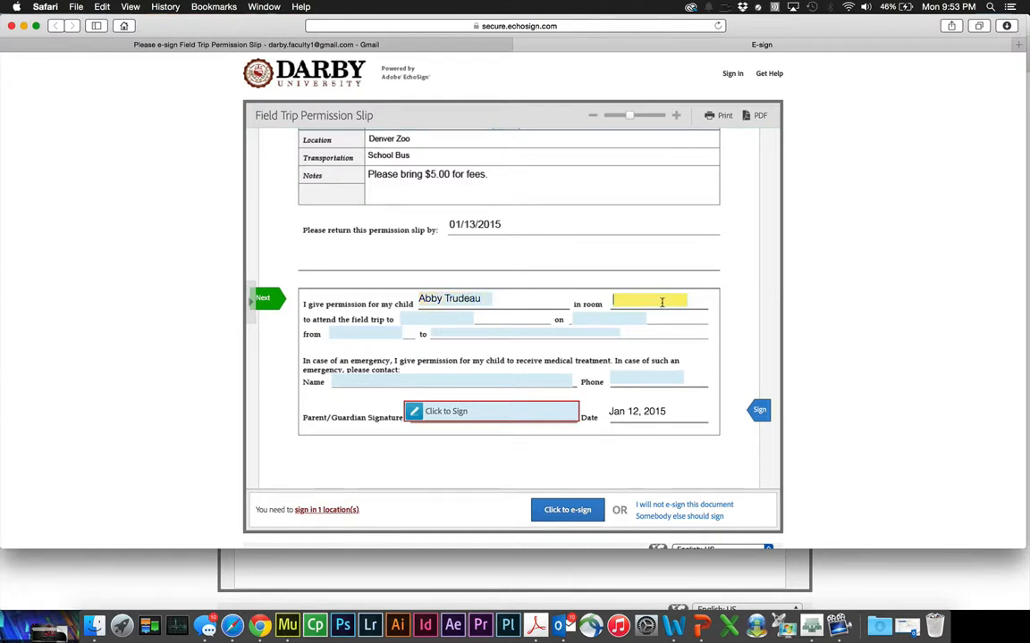
type("203")
key("Tab")
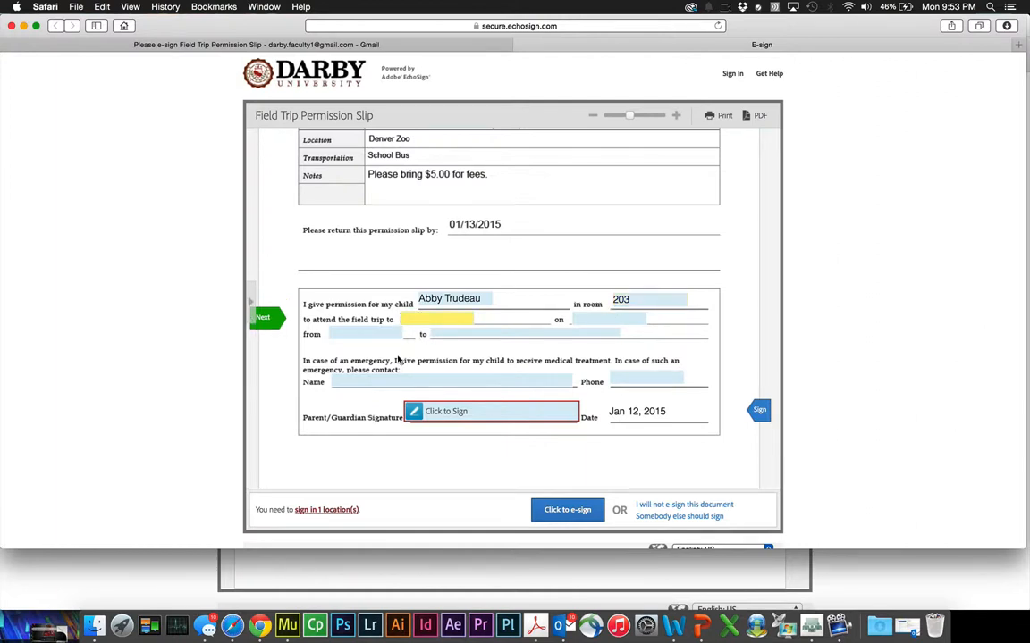
type("Denver Zoo")
- Enter trip date 01/15/2015 and departure time 11:00, then start the return time
left_click(590, 319)
type("01")
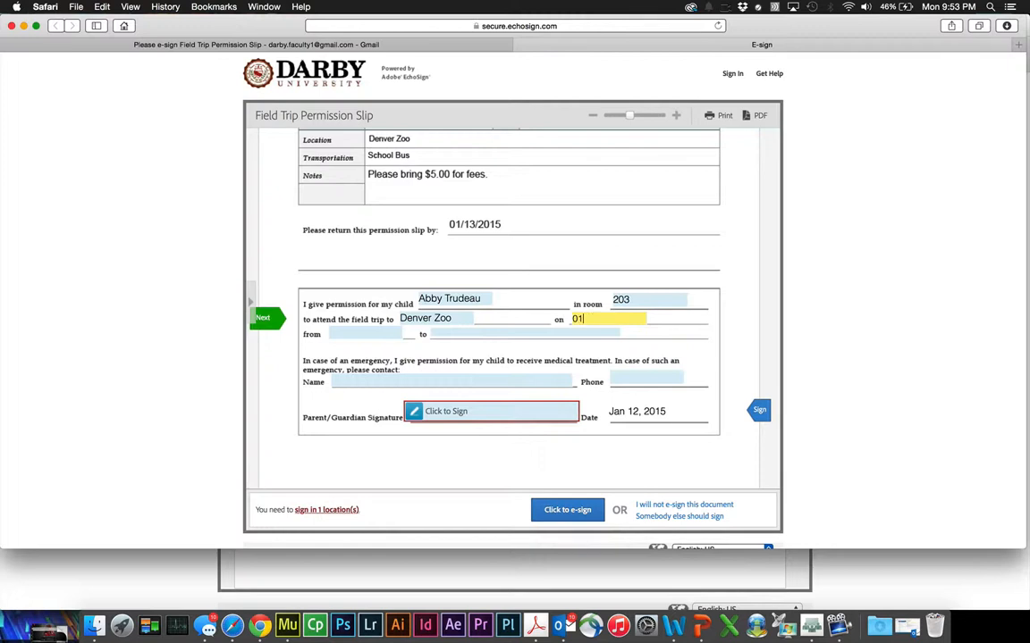
type("/15/2015")
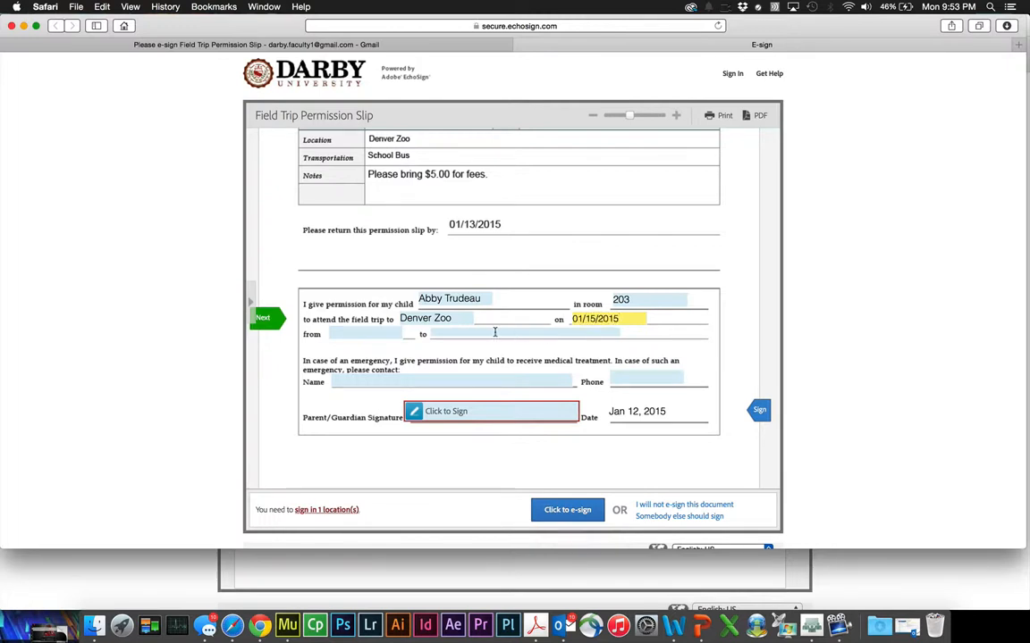
left_click(379, 333)
type("11")
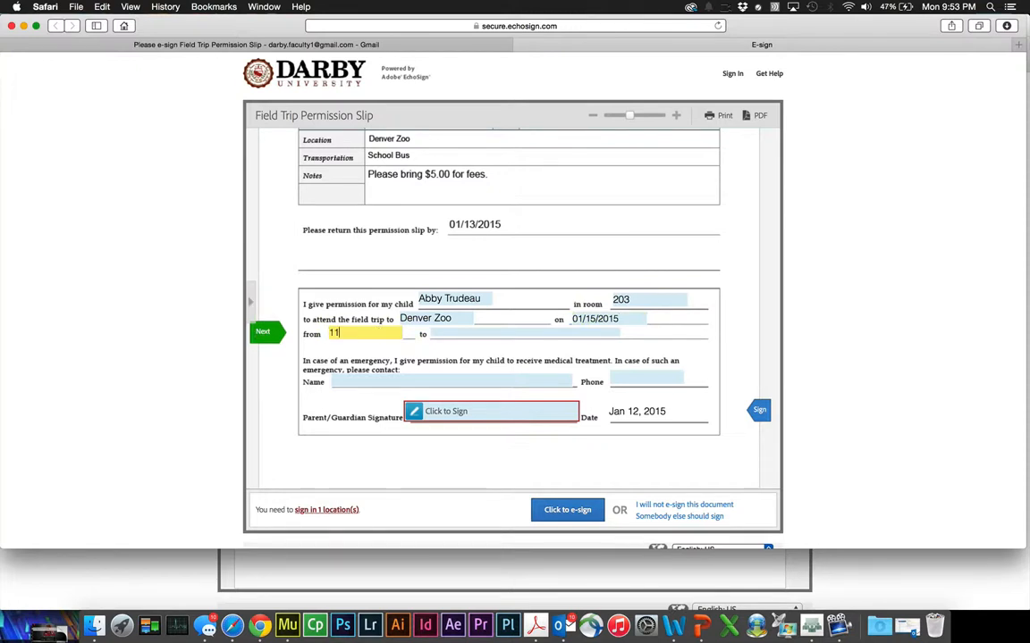
type(":00")
left_click(483, 333)
type("4:")
- Enter the emergency contact's name and phone number
left_click(441, 378)
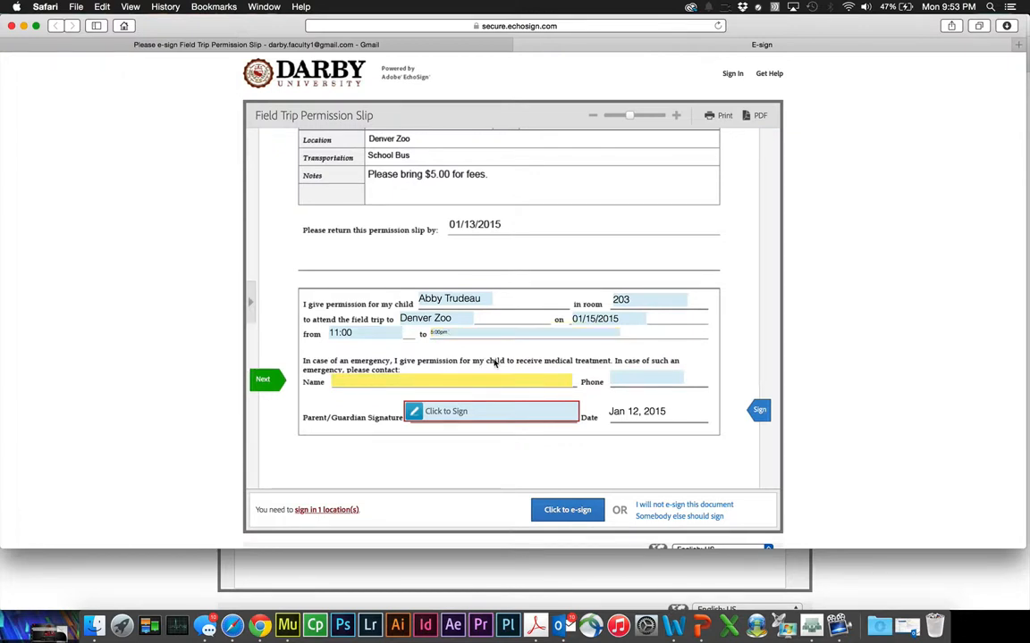
key("Tab")
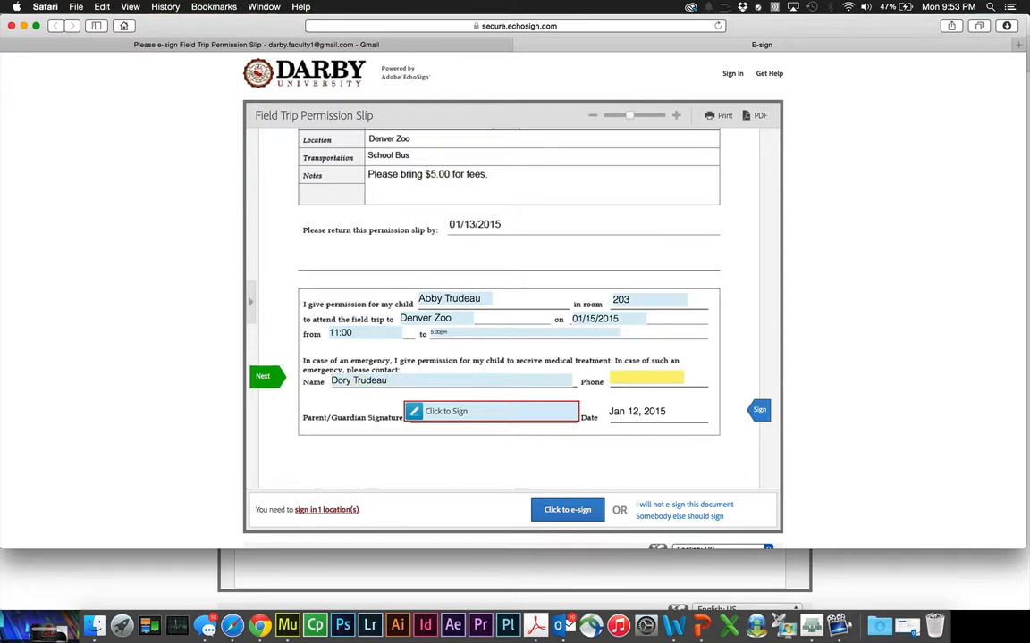
type("555")
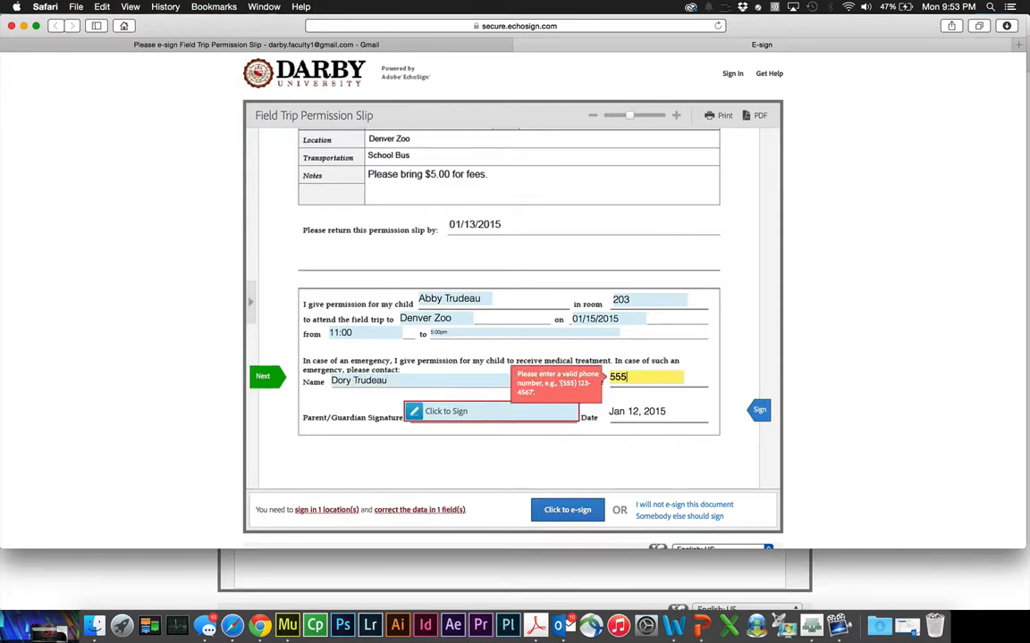
type("-555-5555")
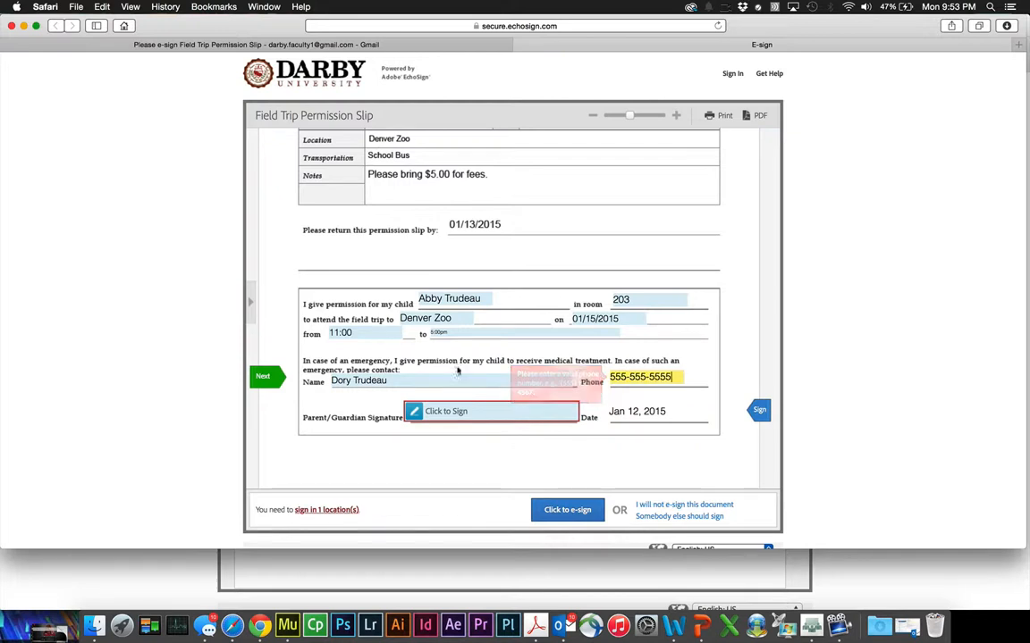
- Open the parent signature dialog and enter the parent's name, retyping it once
left_click(455, 414)
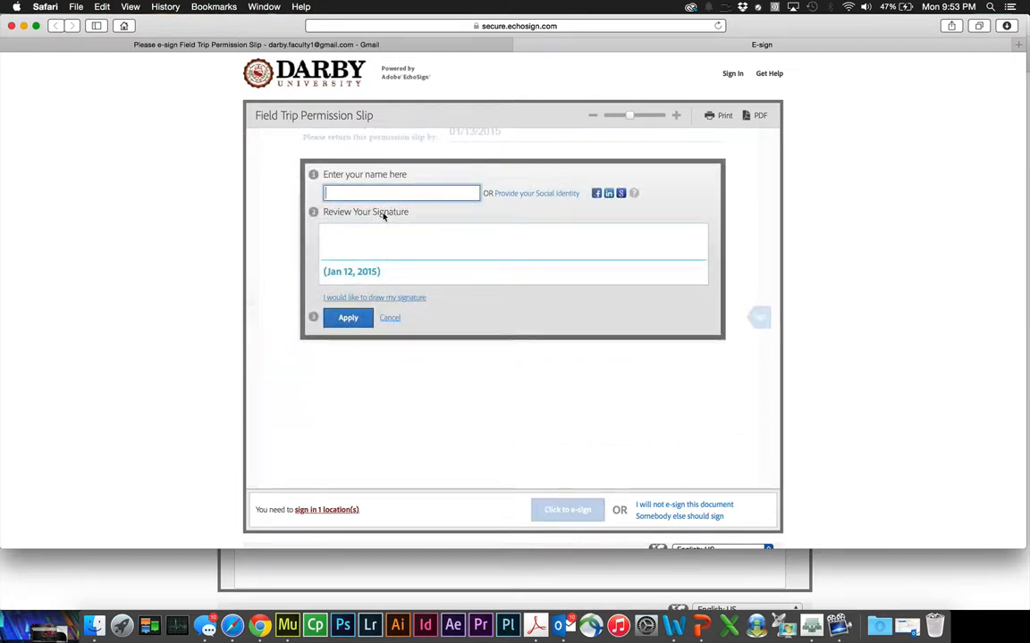
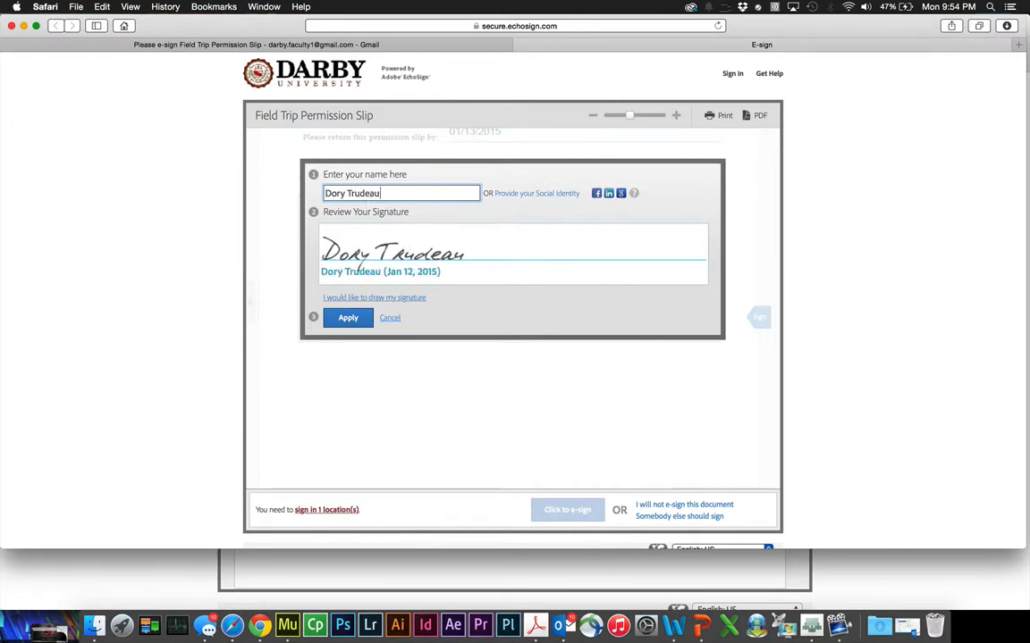
- Draw the parent's signature by hand, apply it, and e-sign the permission slip
left_click(373, 299)
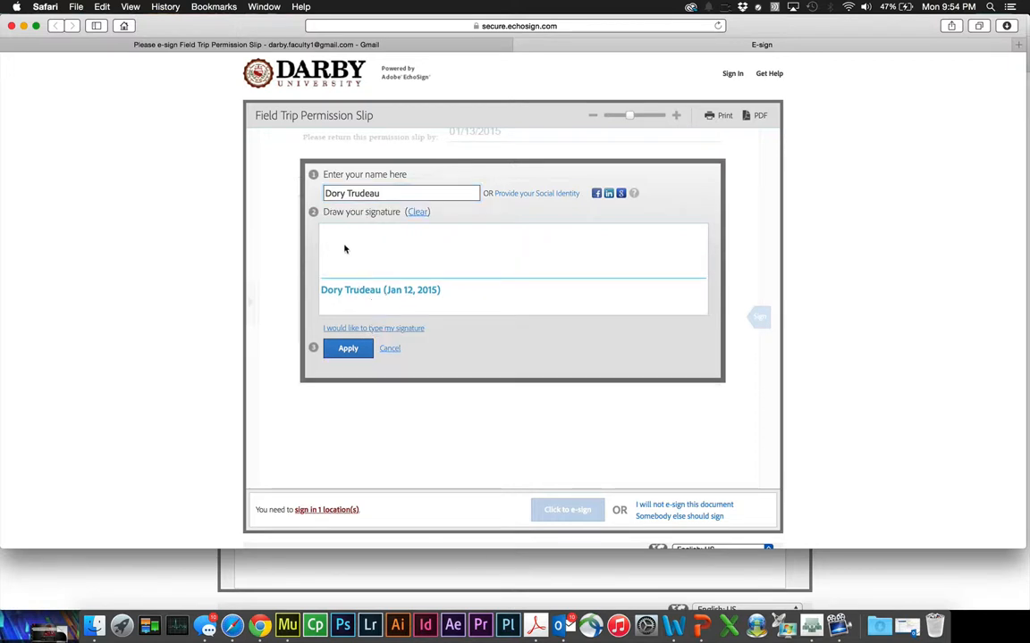
mouse_move(345, 250)
left_mouse_down()
mouse_move(340, 276)
mouse_move(385, 279)
mouse_move(404, 266)
mouse_move(407, 309)
mouse_move(441, 284)
left_mouse_up()
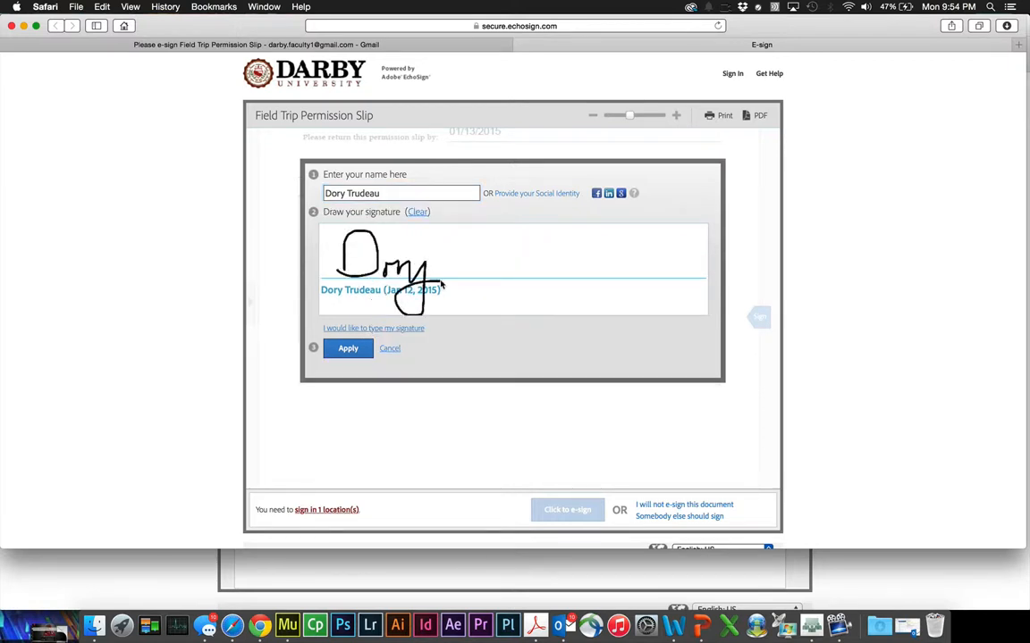
mouse_move(457, 235)
left_mouse_down()
mouse_move(476, 238)
mouse_move(474, 267)
mouse_move(524, 236)
mouse_move(529, 268)
mouse_move(572, 257)
mouse_move(662, 282)
left_mouse_up()
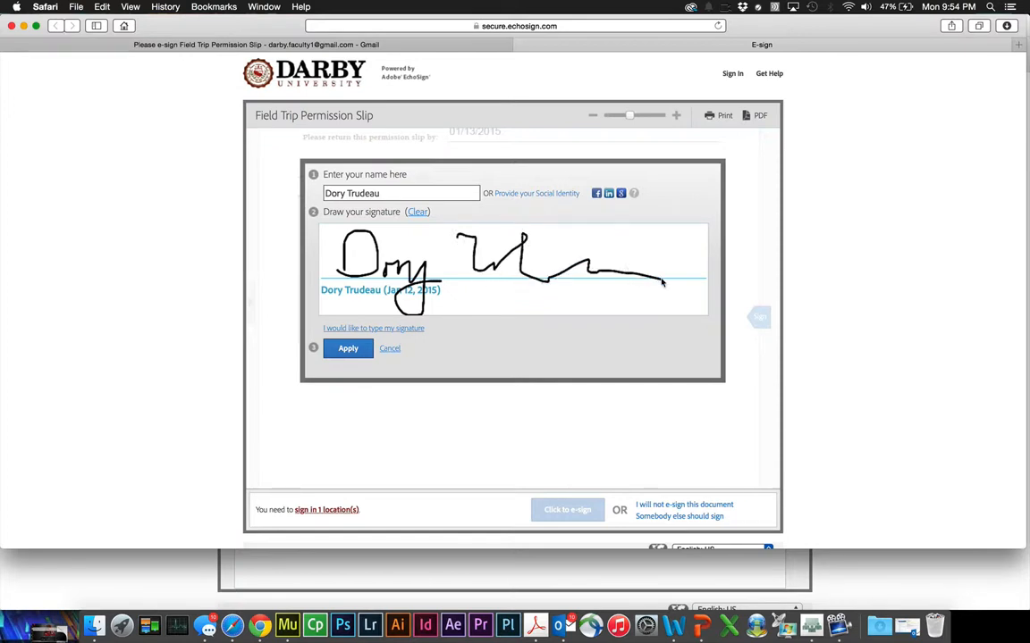
left_click(349, 354)
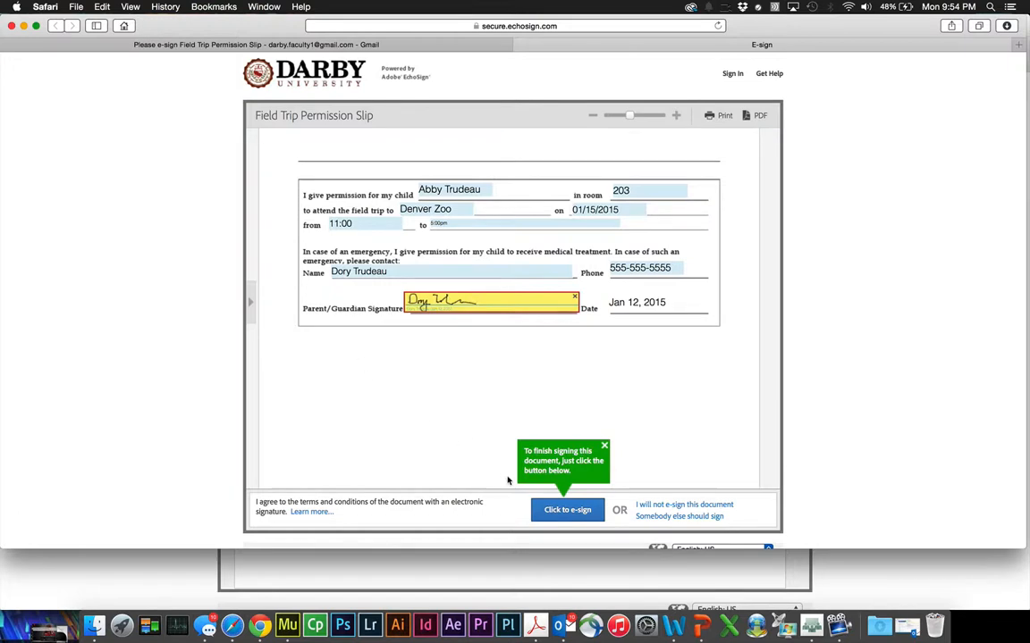
left_click(567, 510)
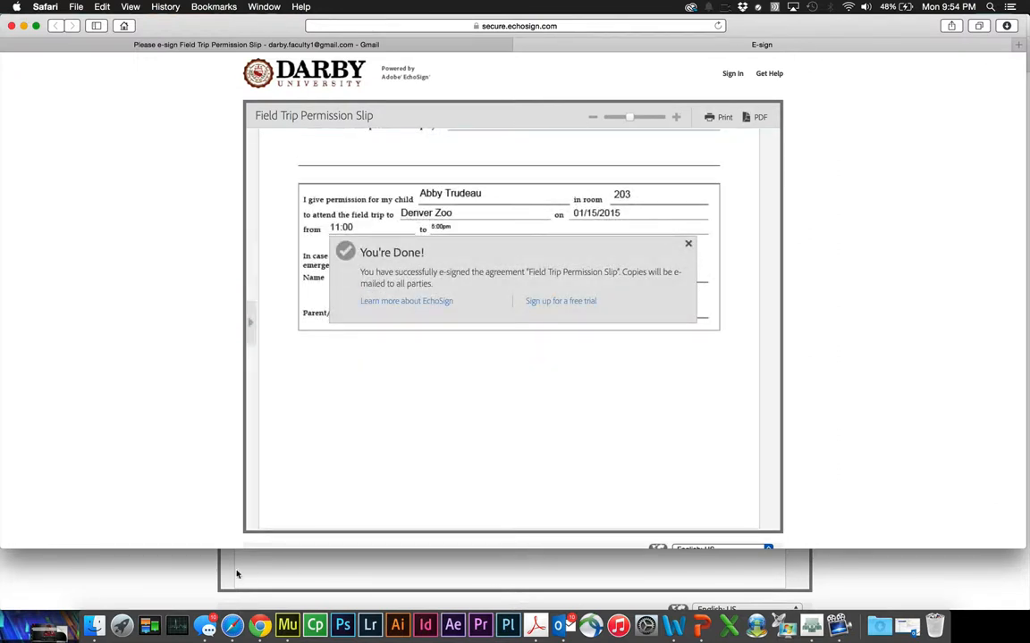
- From the sender's Home page, open the signed Field Trip Permission Slip agreement and scroll through it
left_click(195, 579)
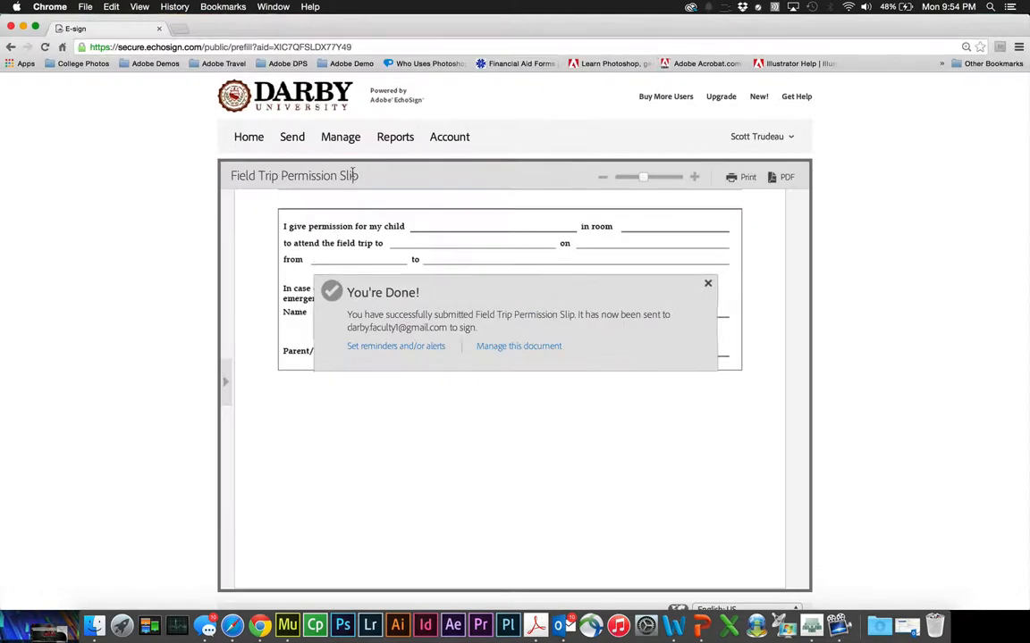
left_click(250, 139)
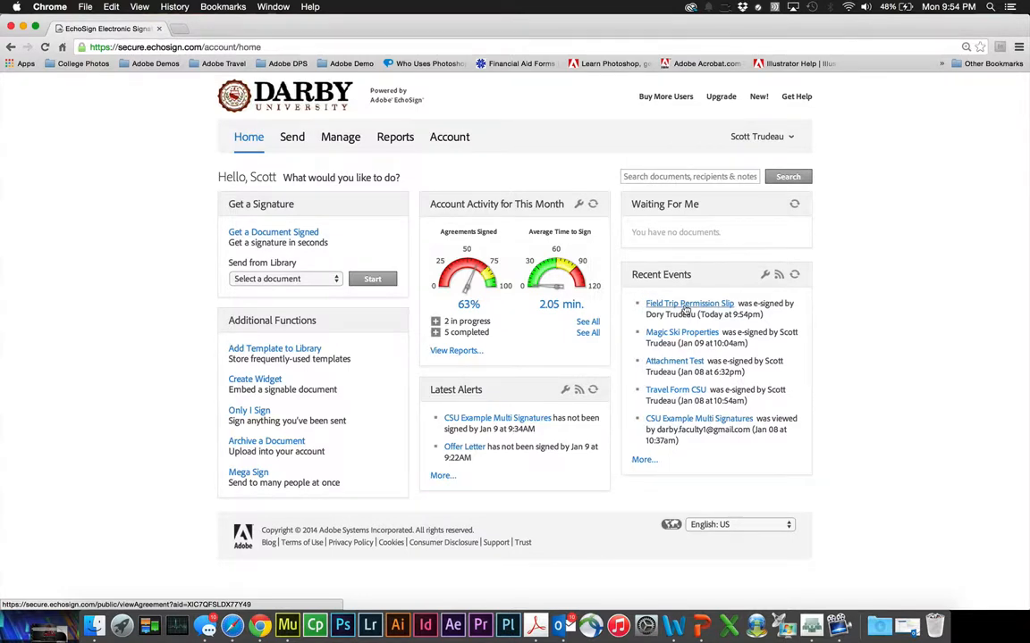
left_click(685, 304)
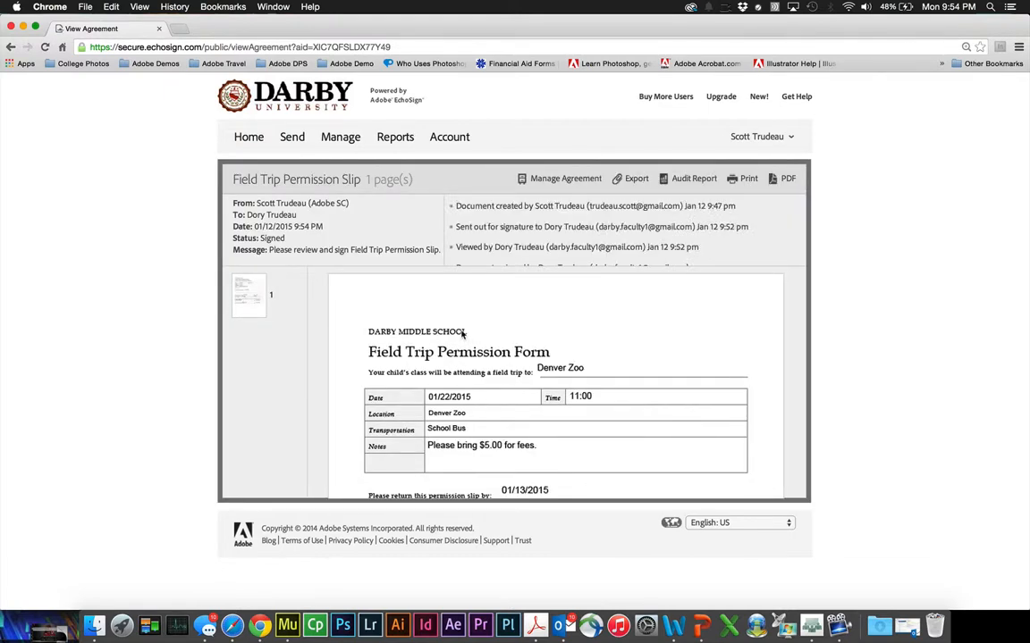
scroll(462, 334, "down", 4)
scroll(462, 334, "down", 2)
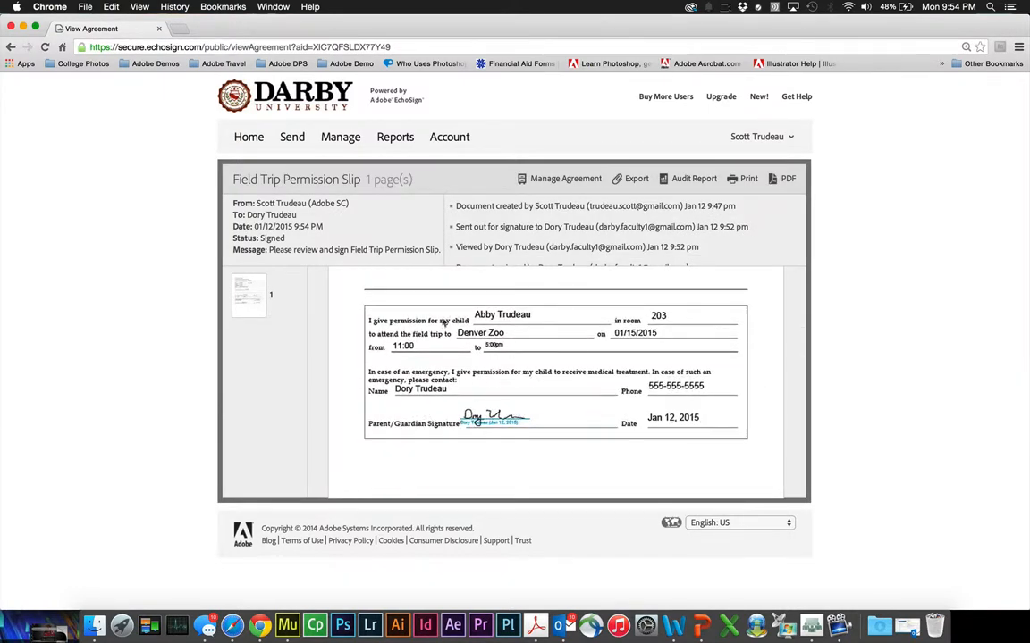
scroll(453, 418, "up", 6)
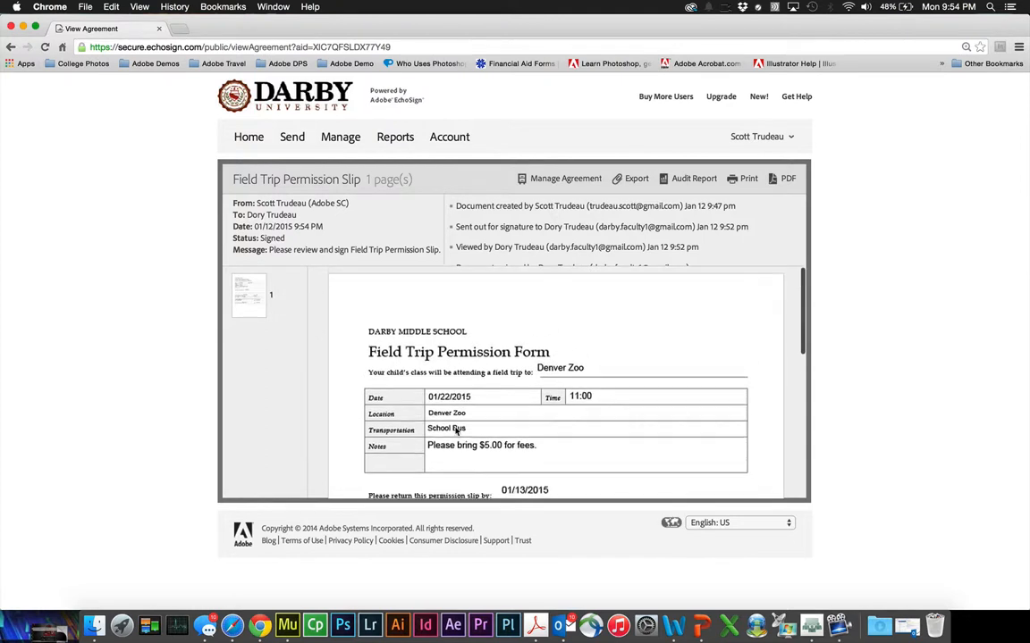
- Review the slip's Audit Report PDF, close it, and go back to the Home dashboard
left_click(684, 180)
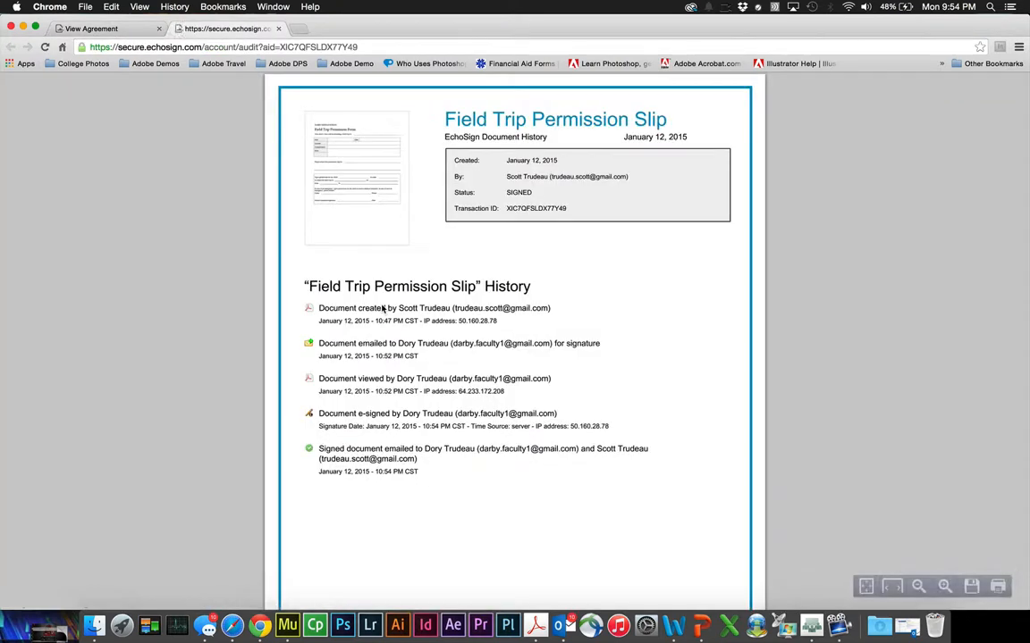
scroll(382, 309, "down", 1)
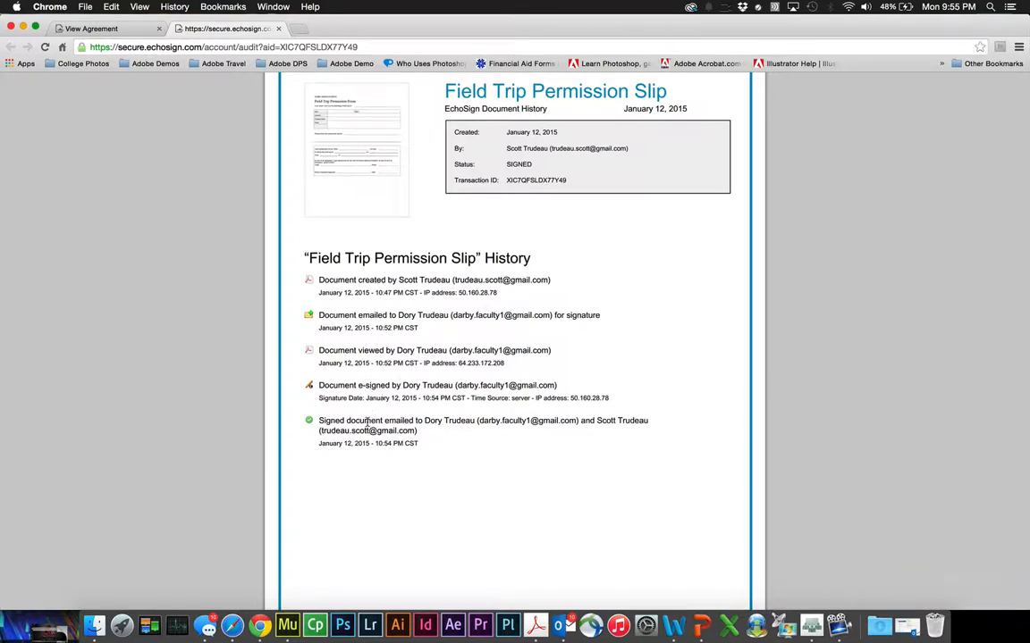
scroll(436, 424, "up", 1)
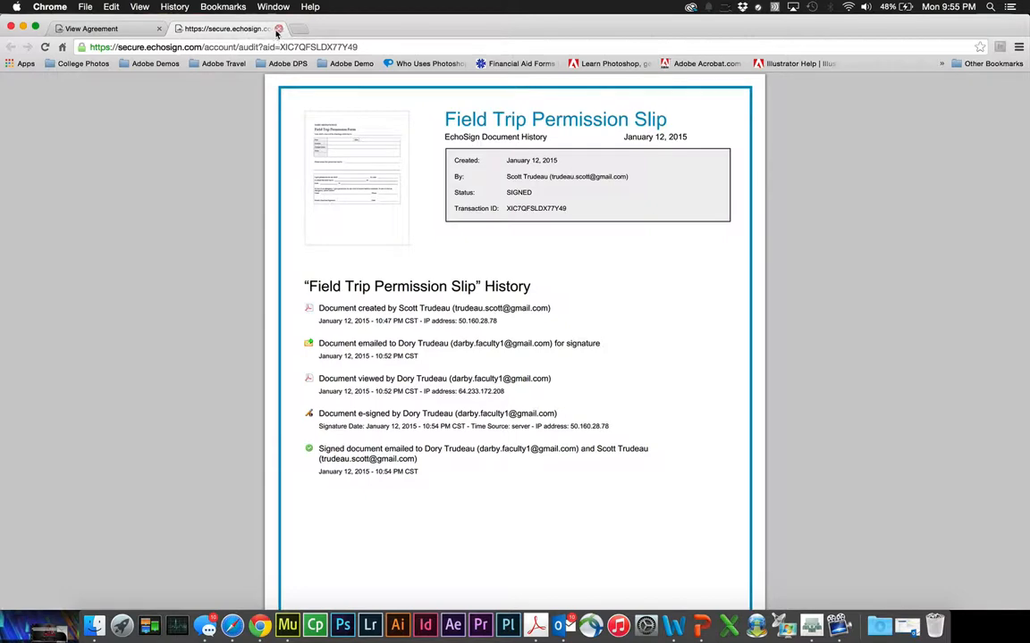
left_click(278, 29)
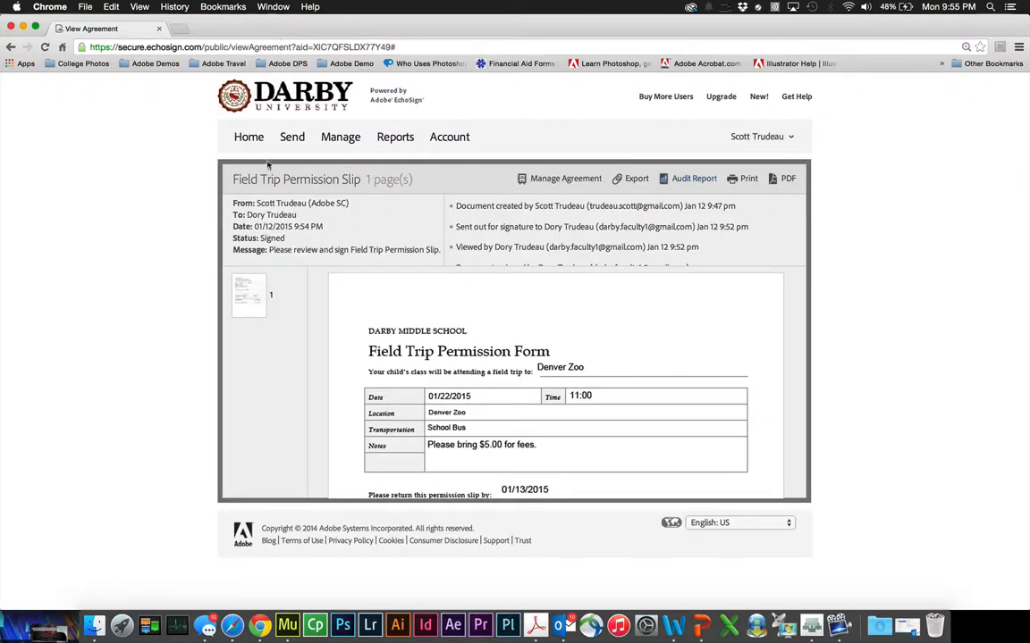
left_click(252, 139)
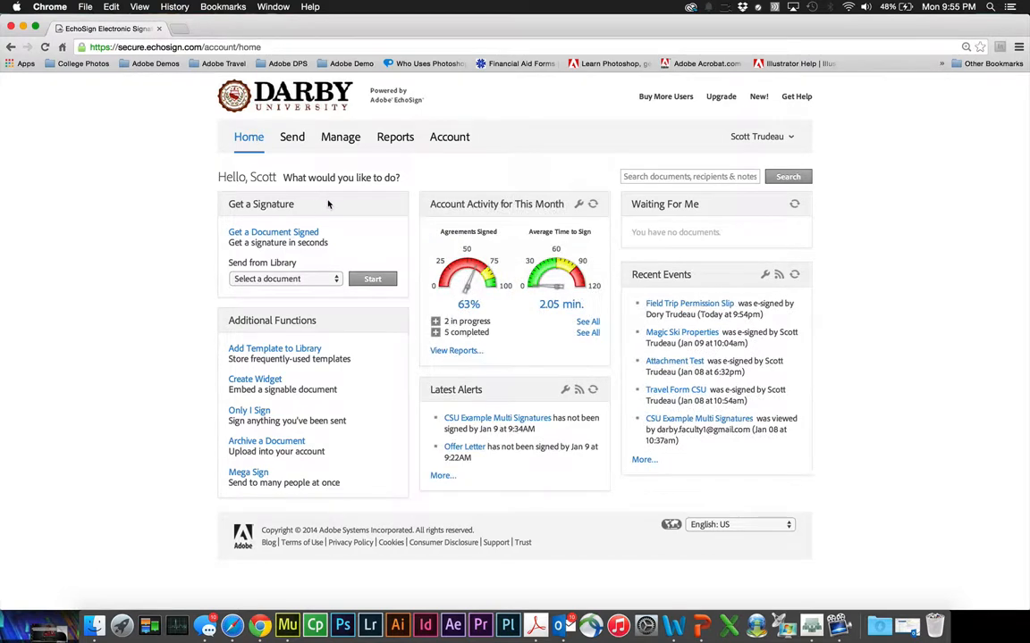
- Back in the parent's Gmail, open the 'Signed and Filed!' confirmation email
left_click(231, 625)
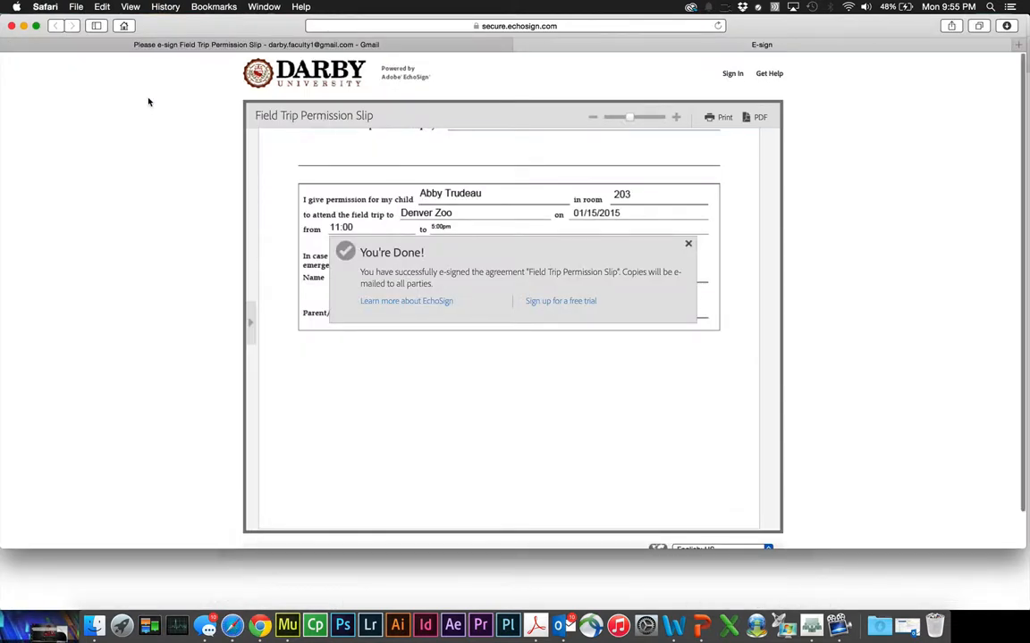
left_click(122, 46)
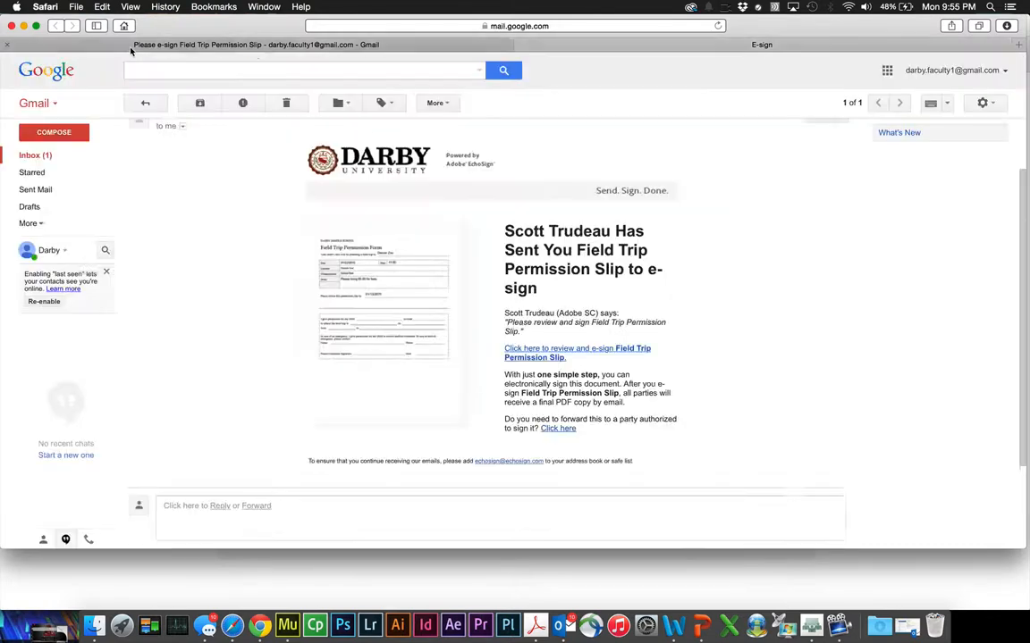
left_click(40, 154)
left_click(209, 173)
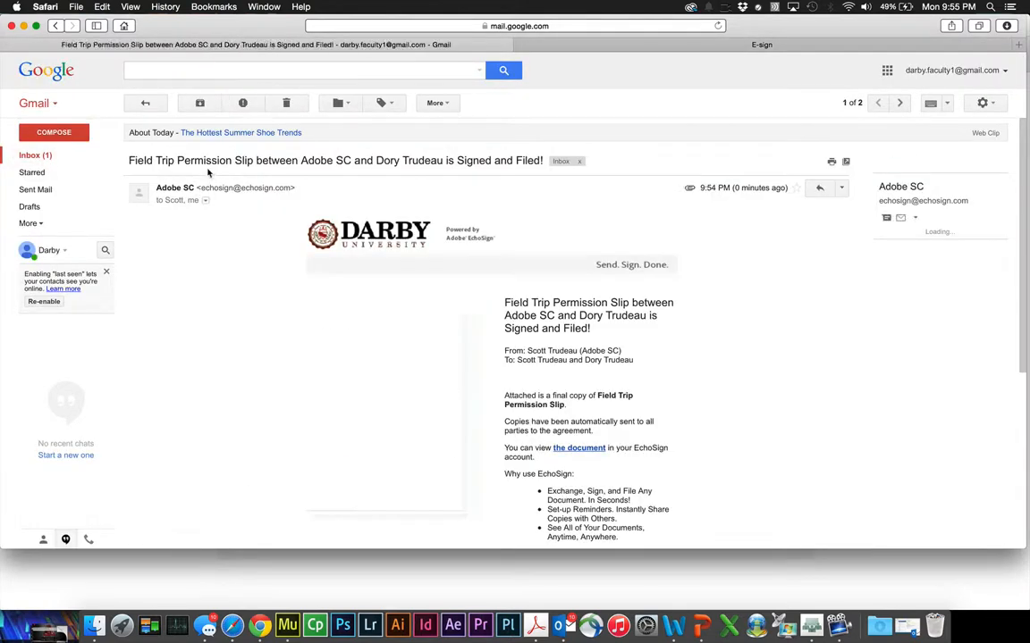
- View the signed permission slip in EchoSign and scroll to check fields and signature
left_click(576, 451)
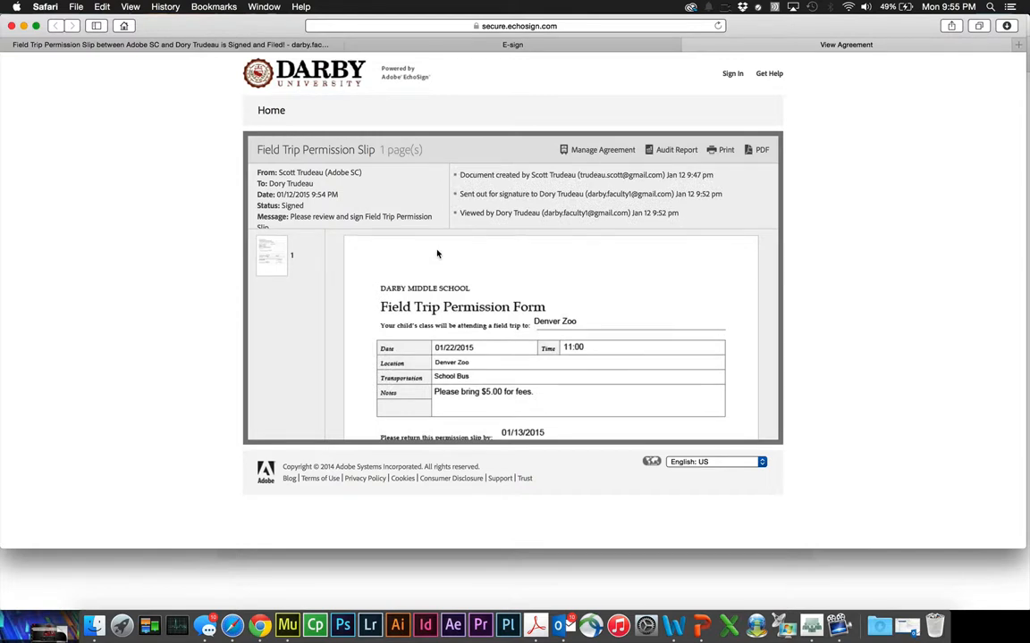
scroll(437, 254, "down", 10)
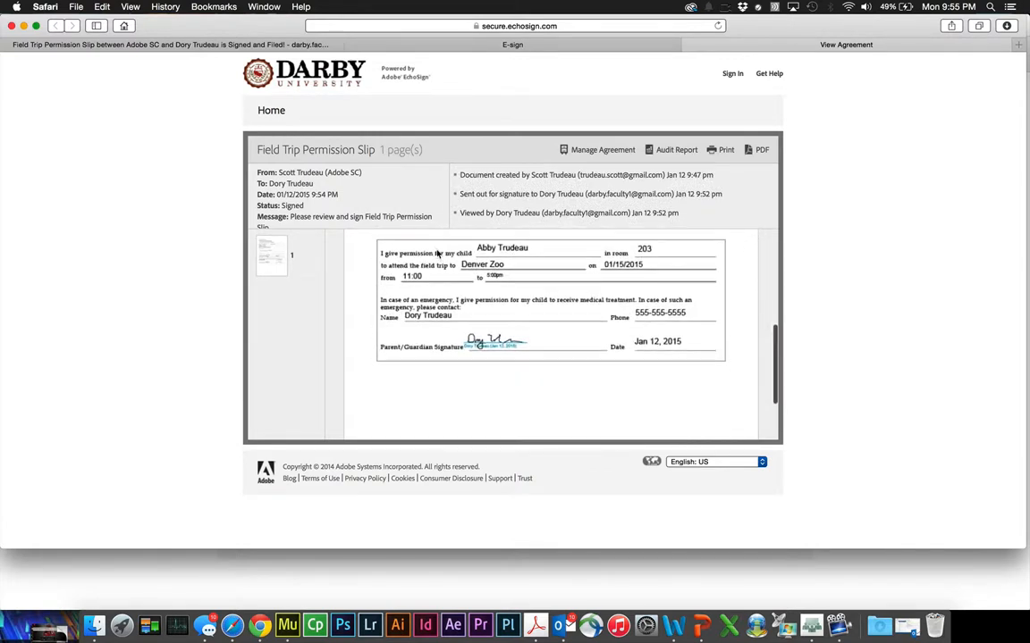
scroll(437, 254, "up", 10)
scroll(437, 254, "down", 15)
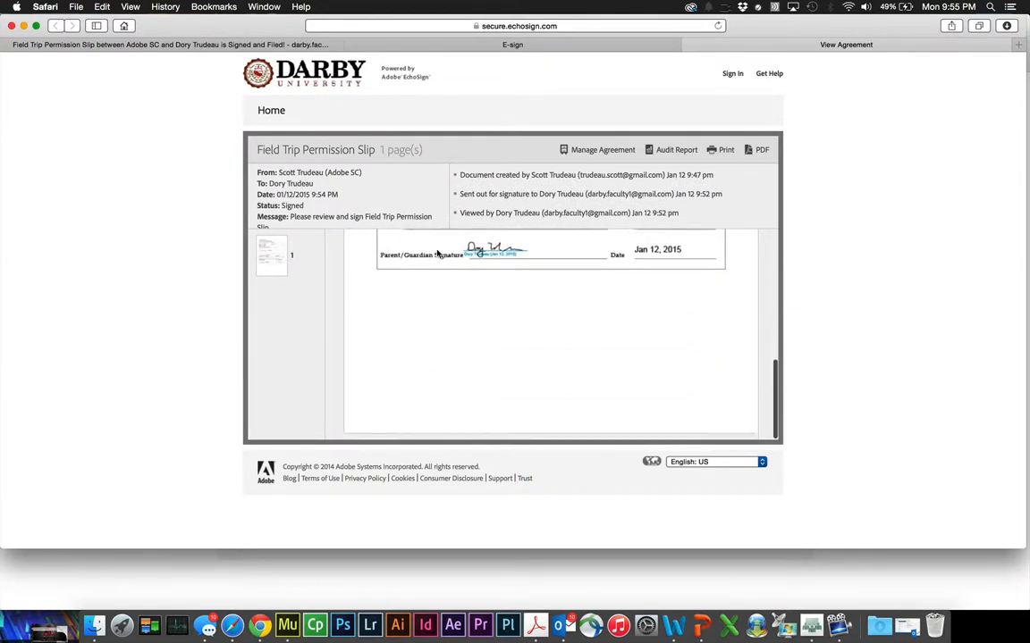
scroll(437, 254, "up", 15)
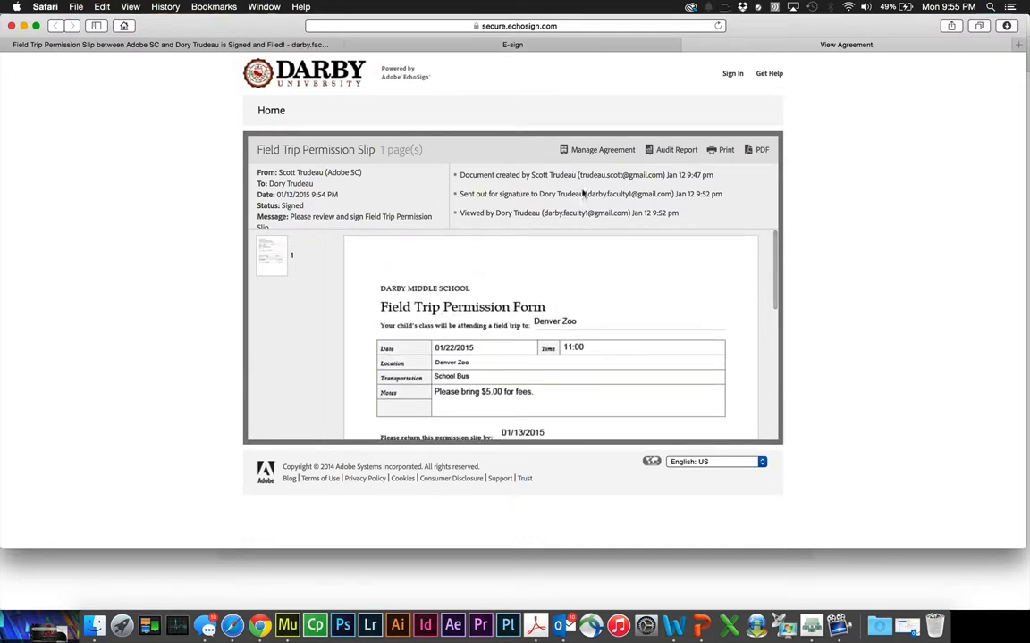
- Request the Audit Report for the signed Field Trip Permission Slip
left_click(675, 150)
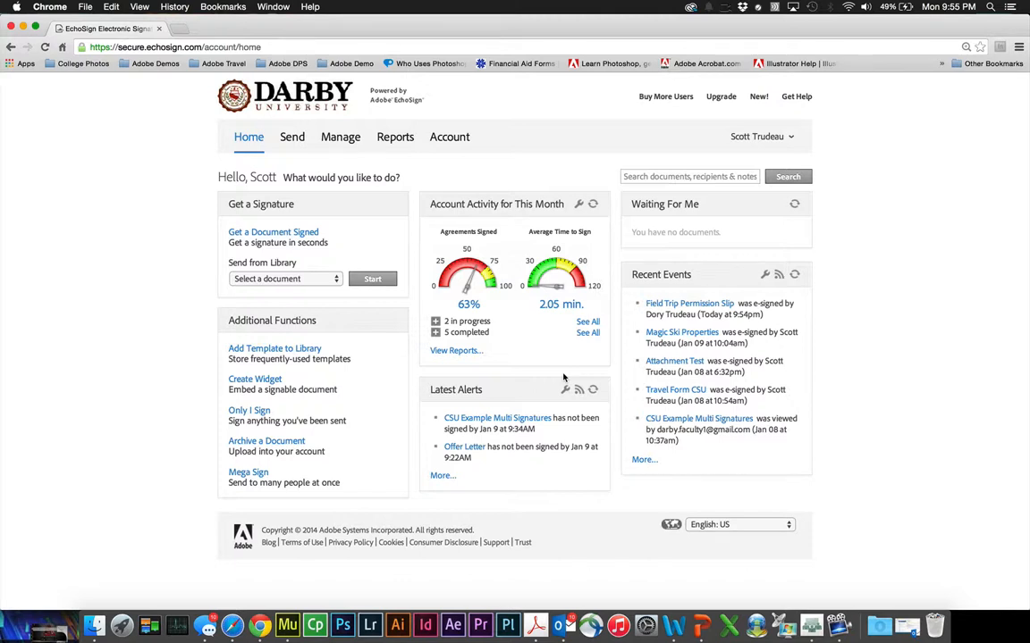
- Start a Get a Document Signed request and add two faculty addresses from autocomplete suggestions
left_click(285, 236)
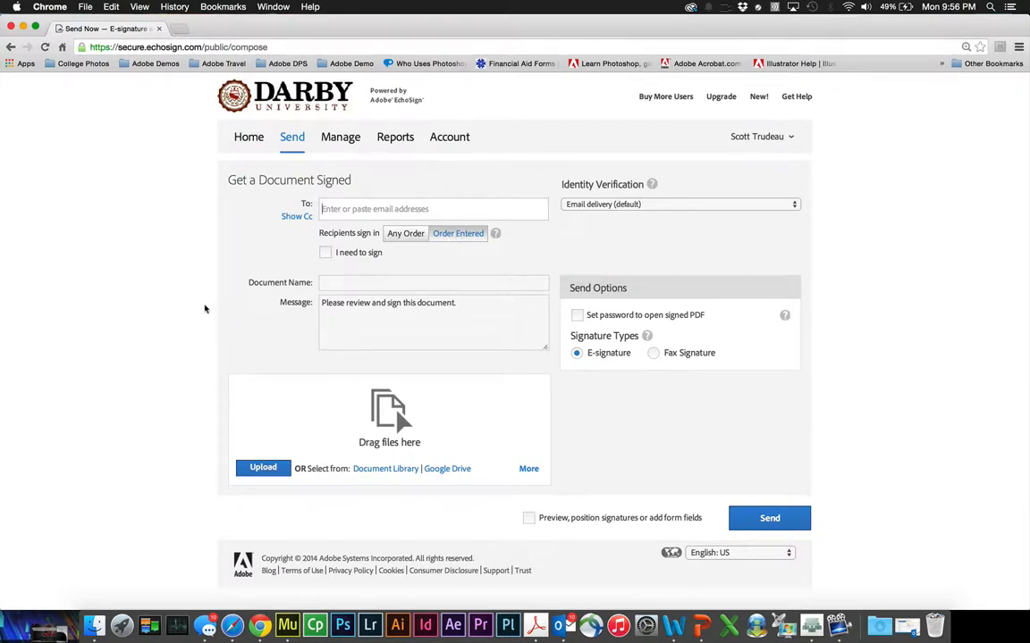
type("darb")
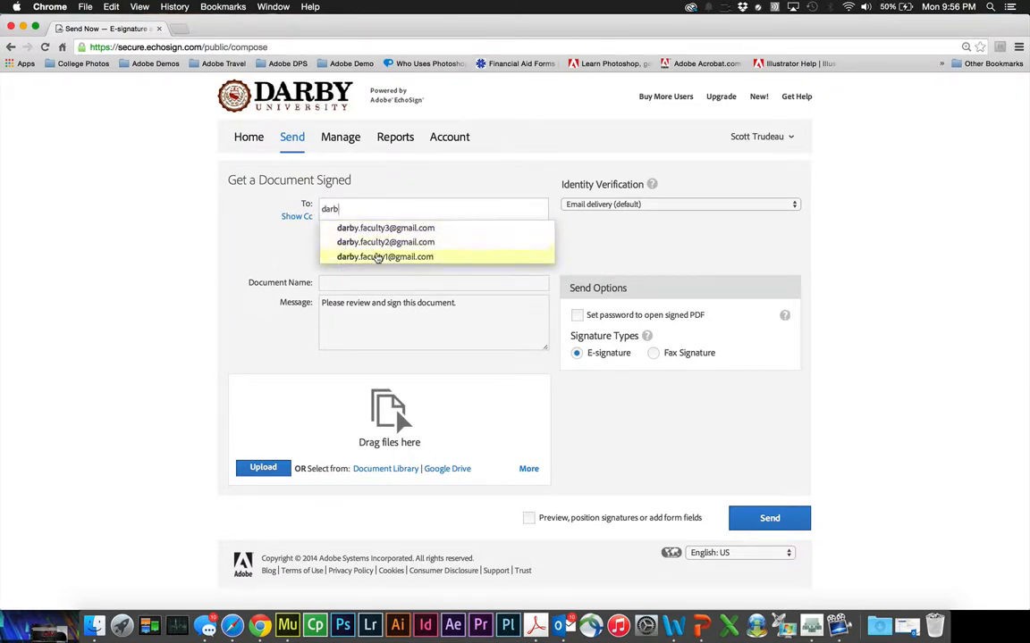
left_click(378, 258)
type("darby")
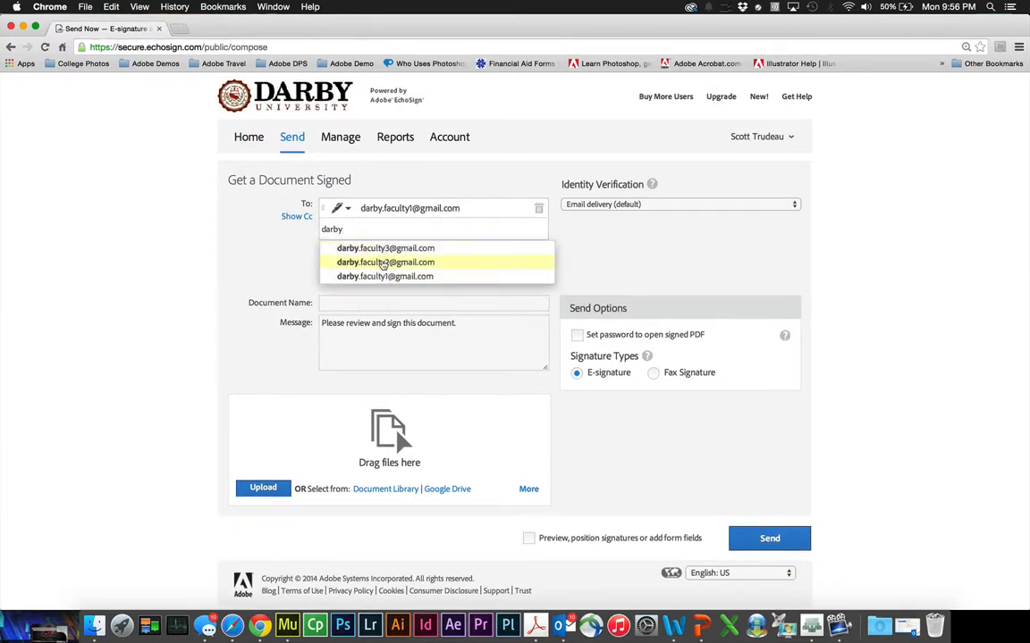
left_click(383, 263)
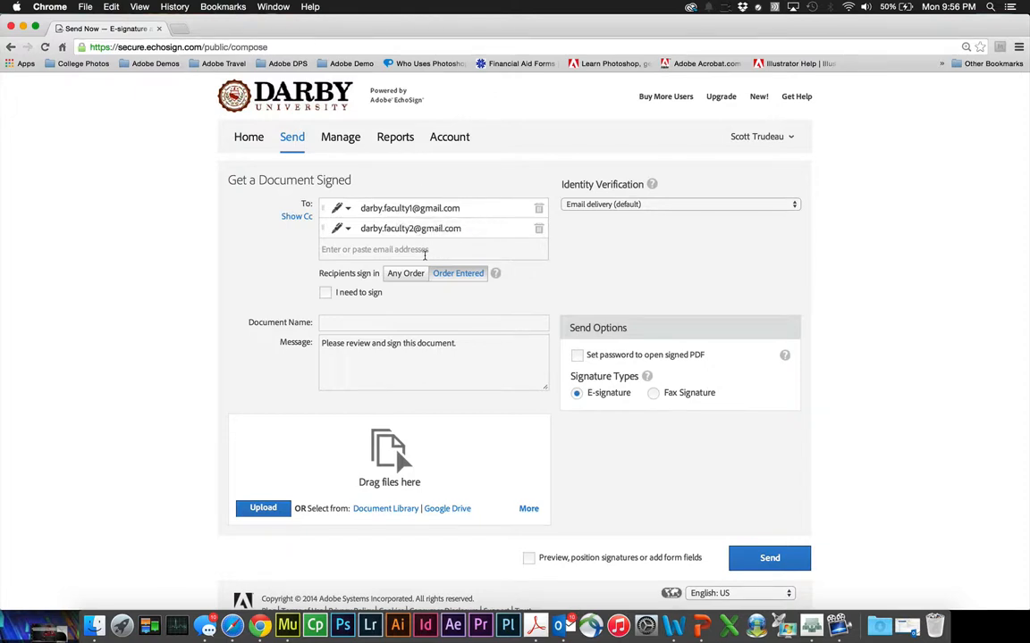
left_click(397, 275)
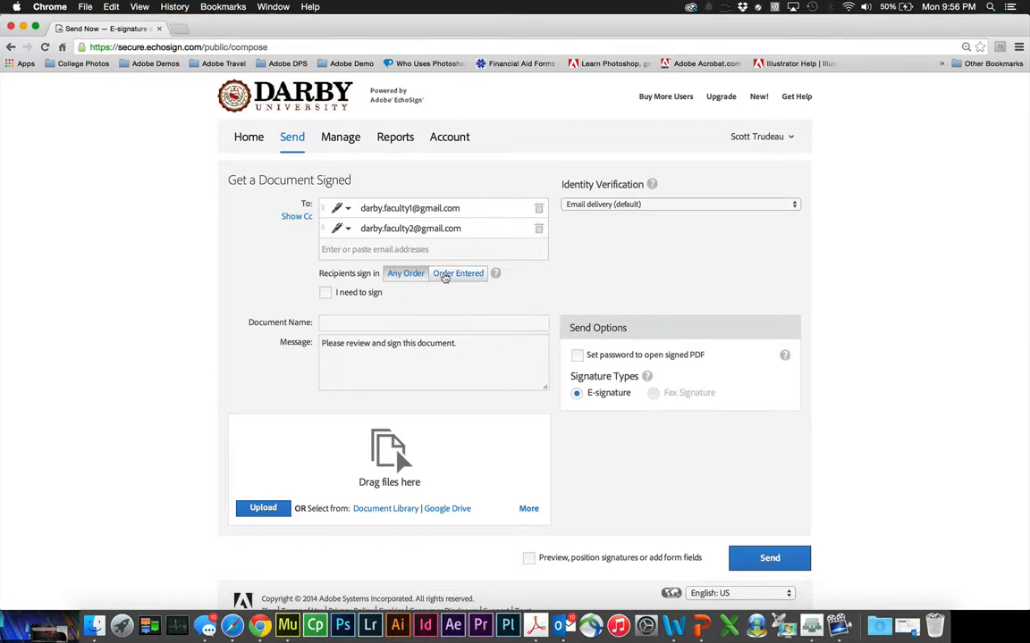
left_click(447, 277)
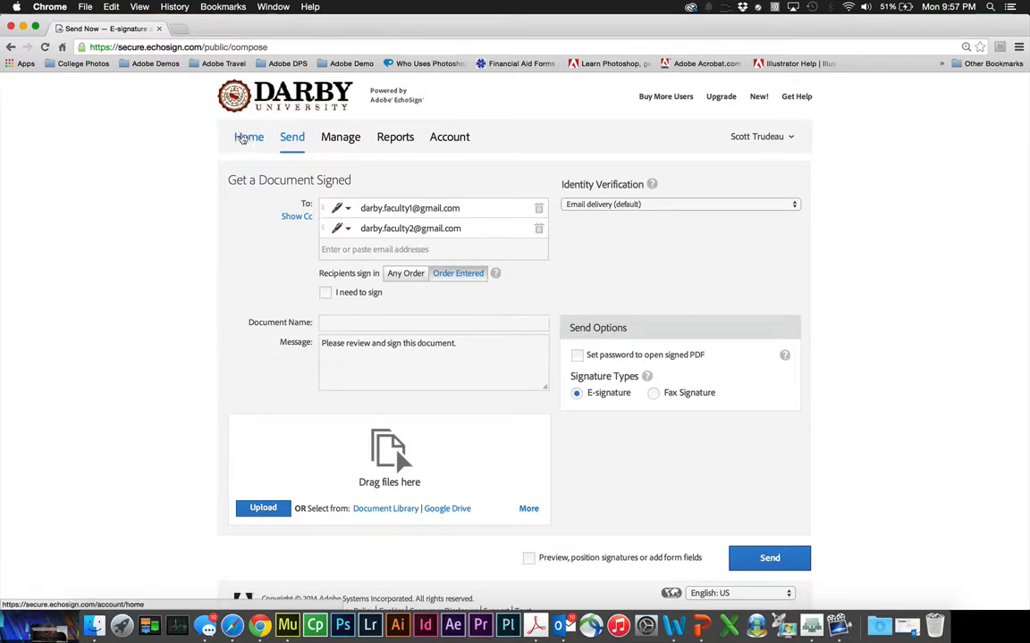
- From the Home tab, open Mega Sign under Additional Functions
left_click(244, 139)
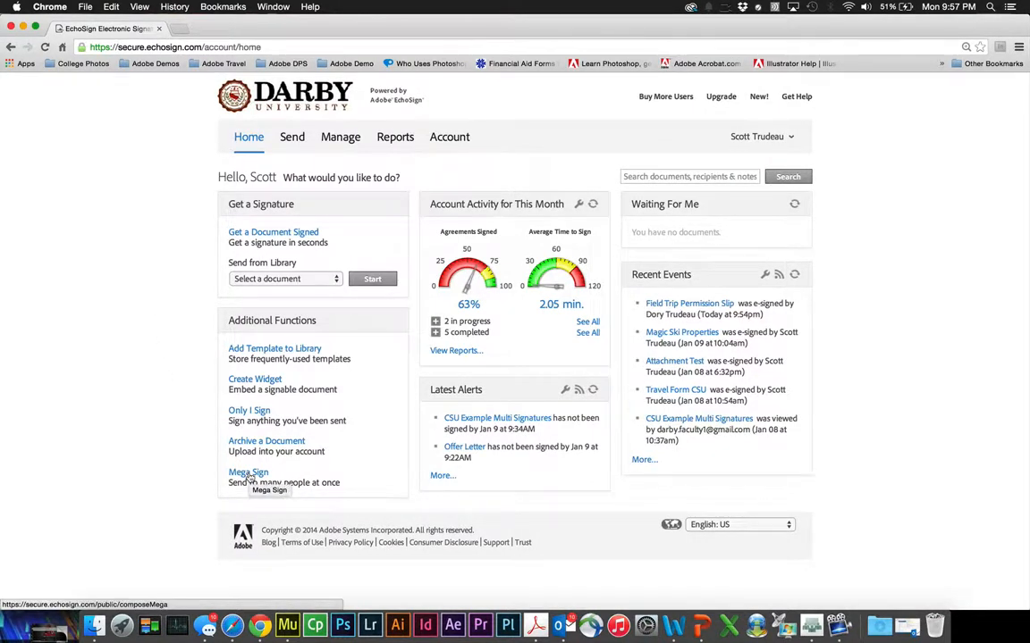
left_click(249, 474)
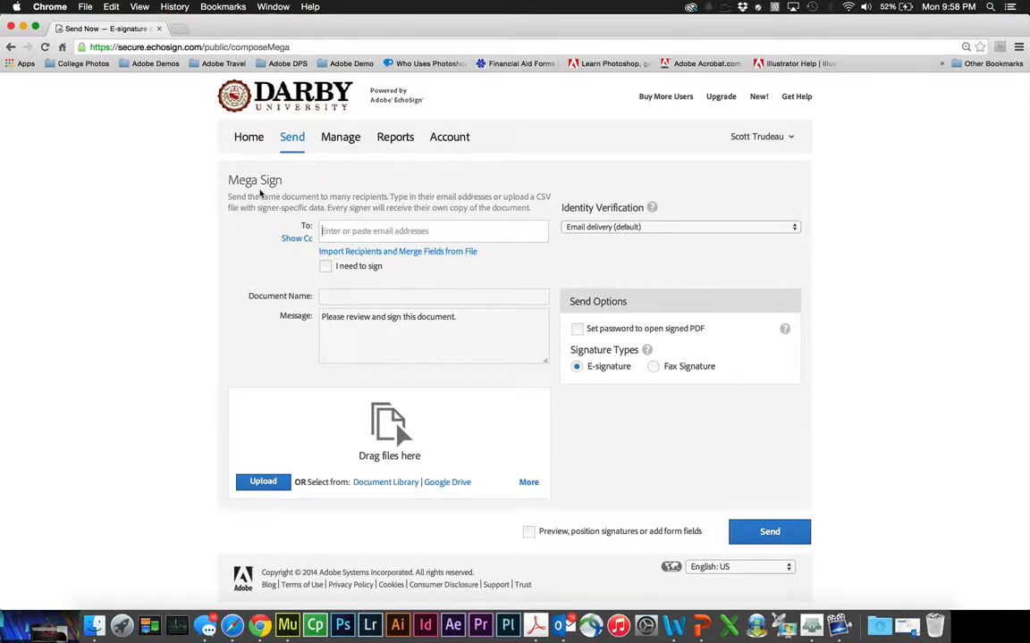
- Select the Field Trip Permission Slip under Manage and view its sharing and reminder options
left_click(249, 140)
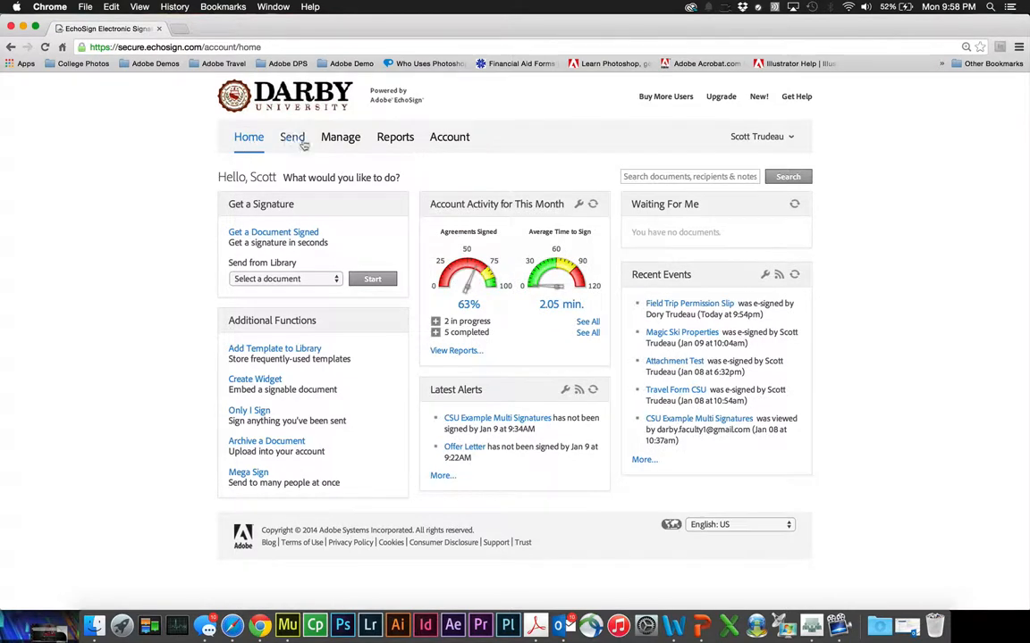
left_click(343, 140)
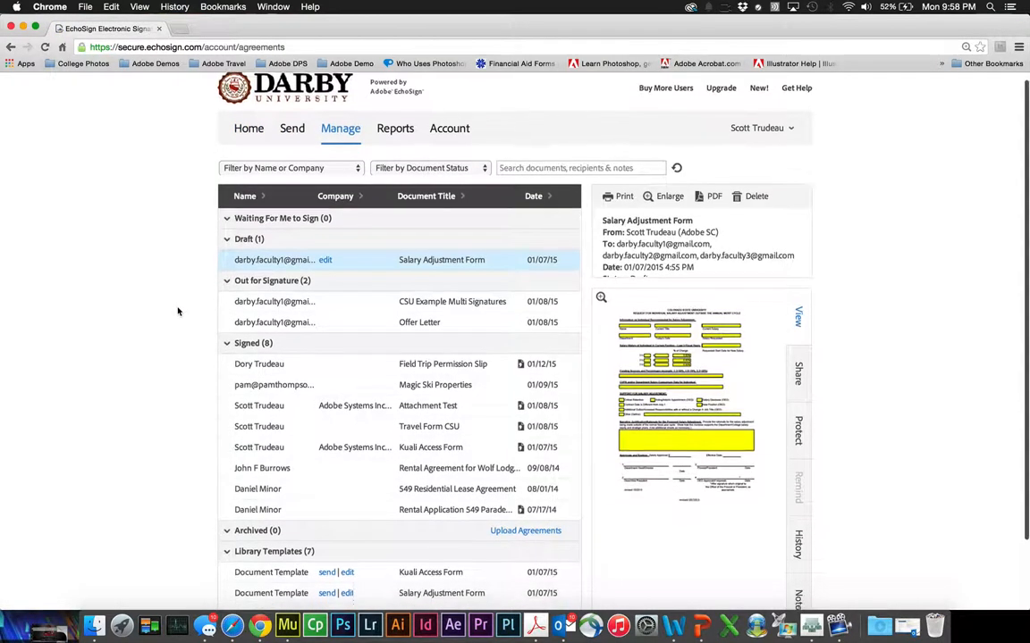
scroll(178, 311, "down", 2)
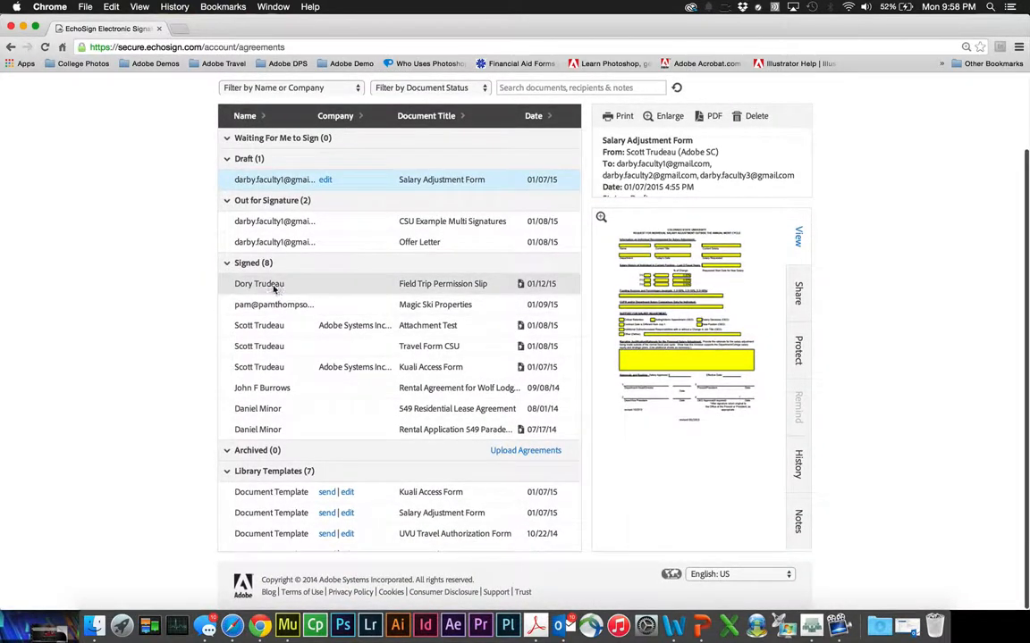
left_click(274, 286)
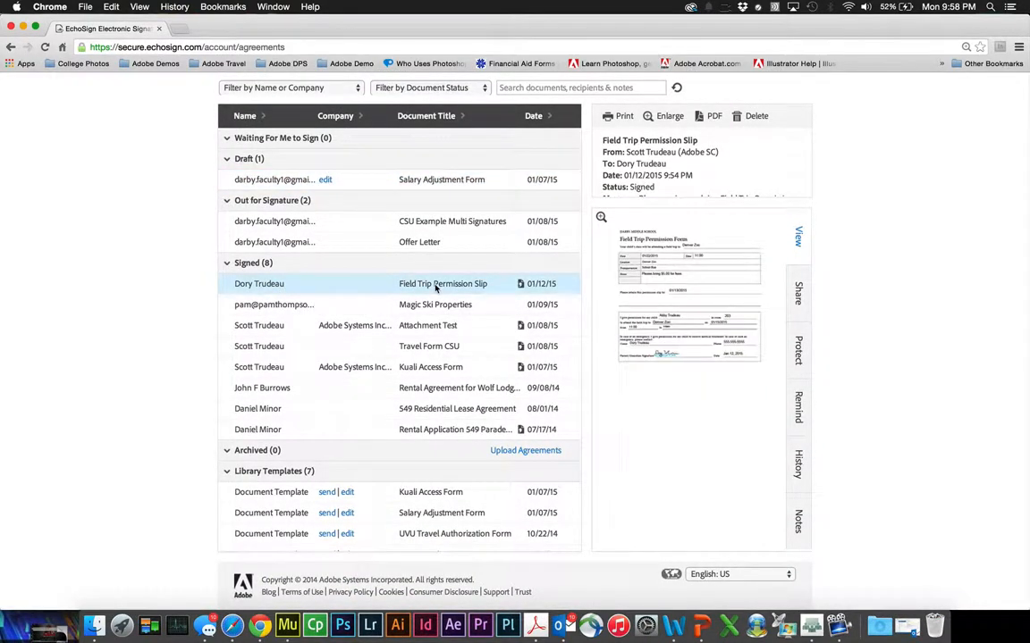
left_click(798, 293)
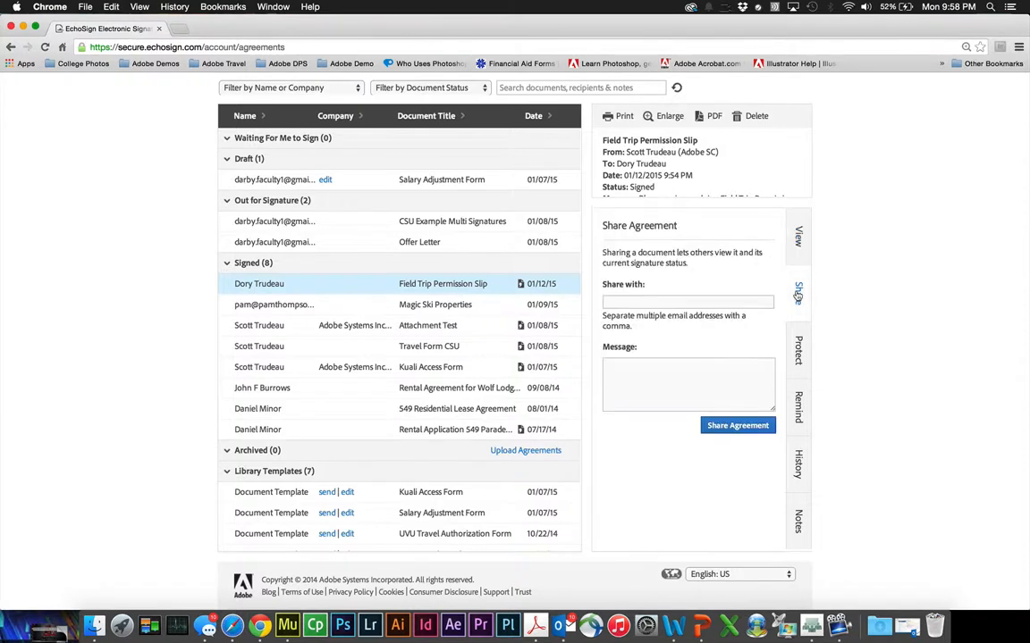
left_click(798, 406)
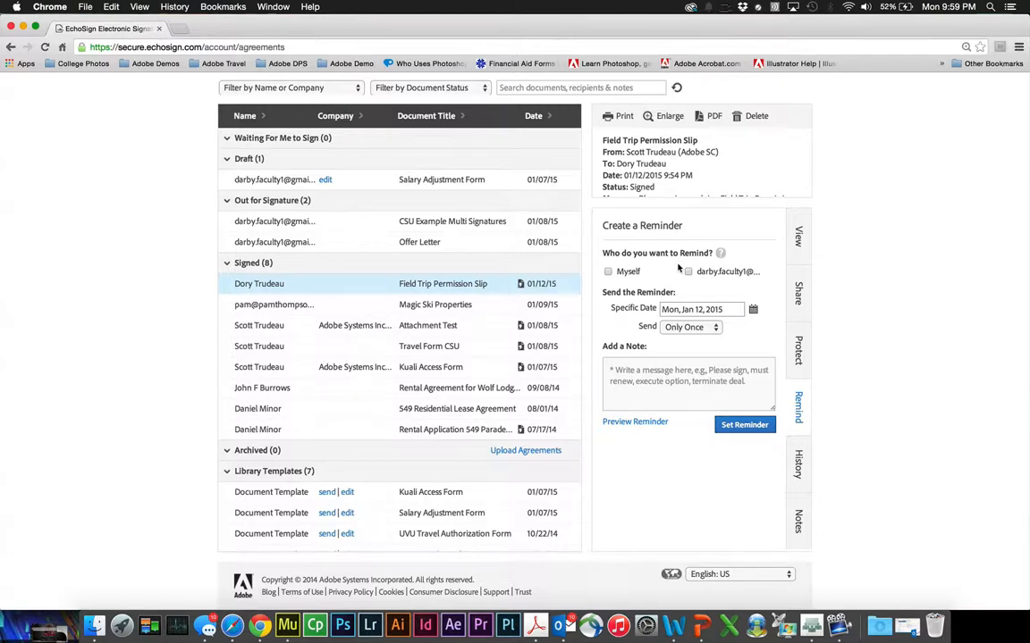
left_click(672, 327)
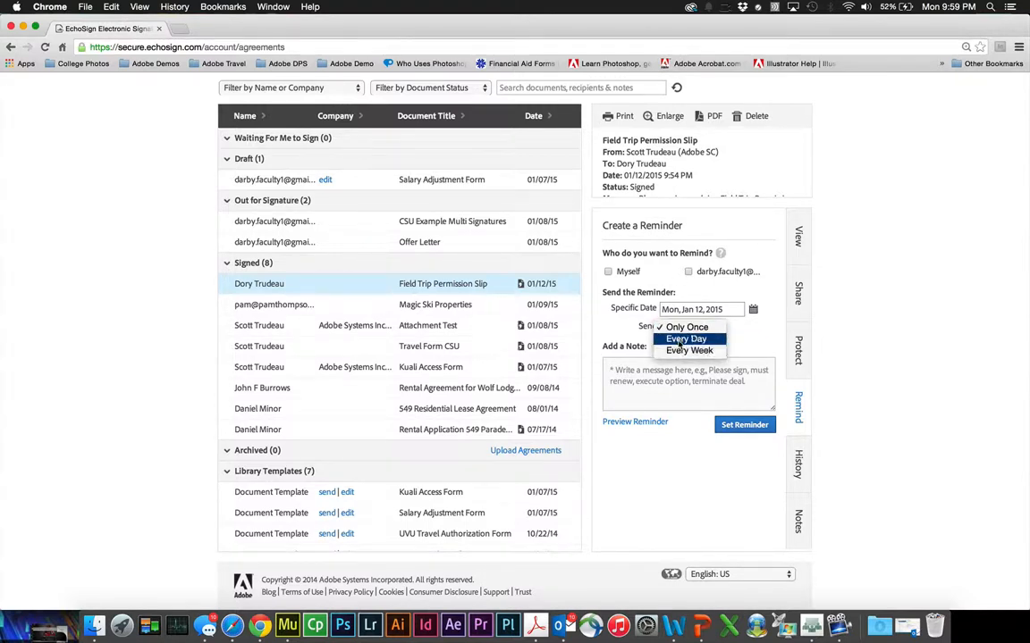
left_click(625, 338)
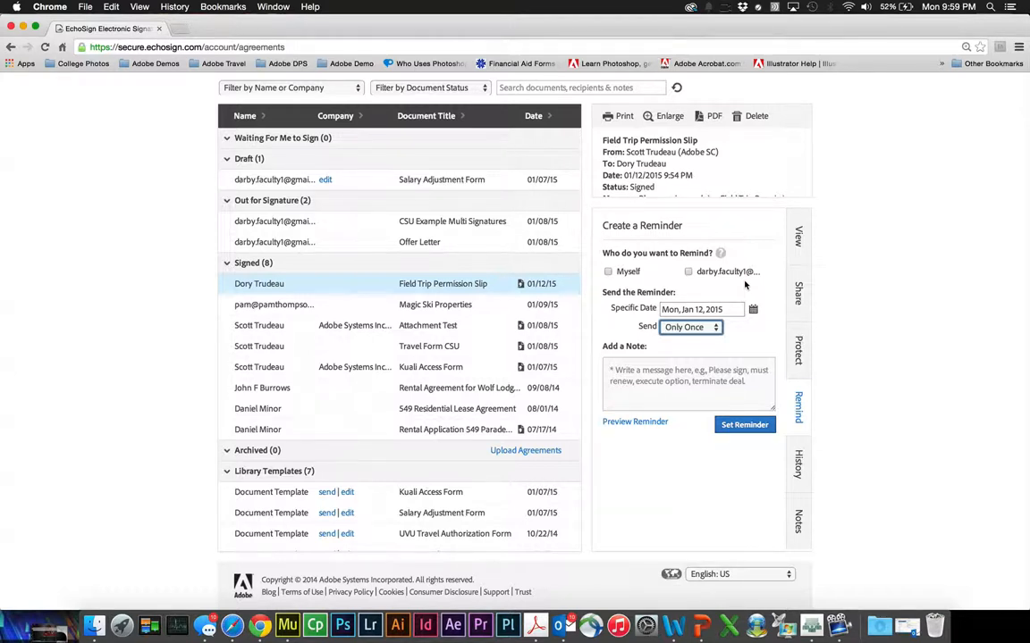
- Review the permission slip's signing history and empty notes box, then go back Home
left_click(799, 464)
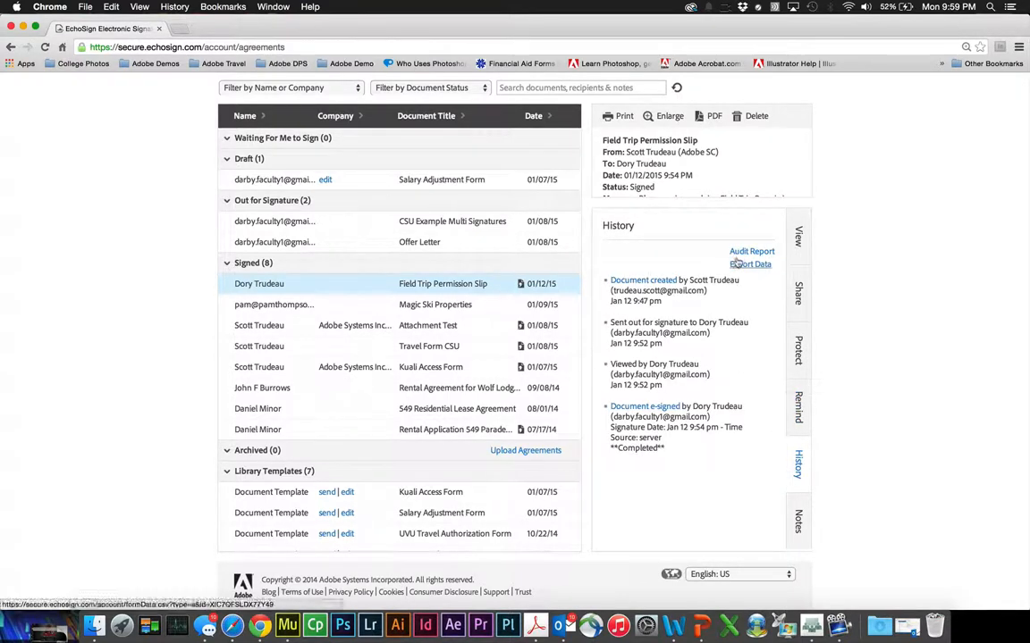
left_click(798, 521)
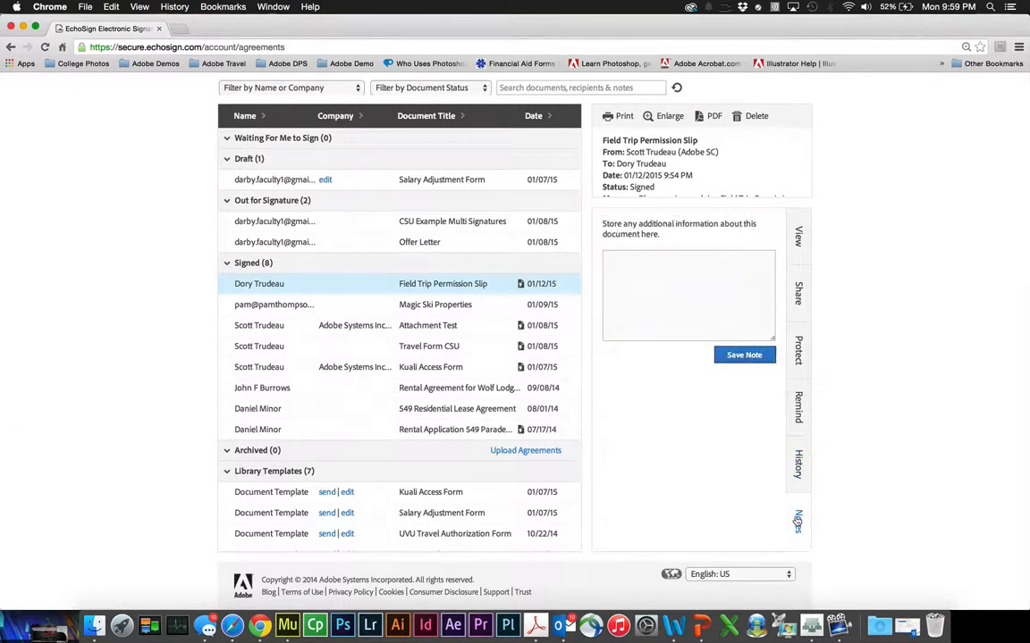
scroll(686, 468, "up", 3)
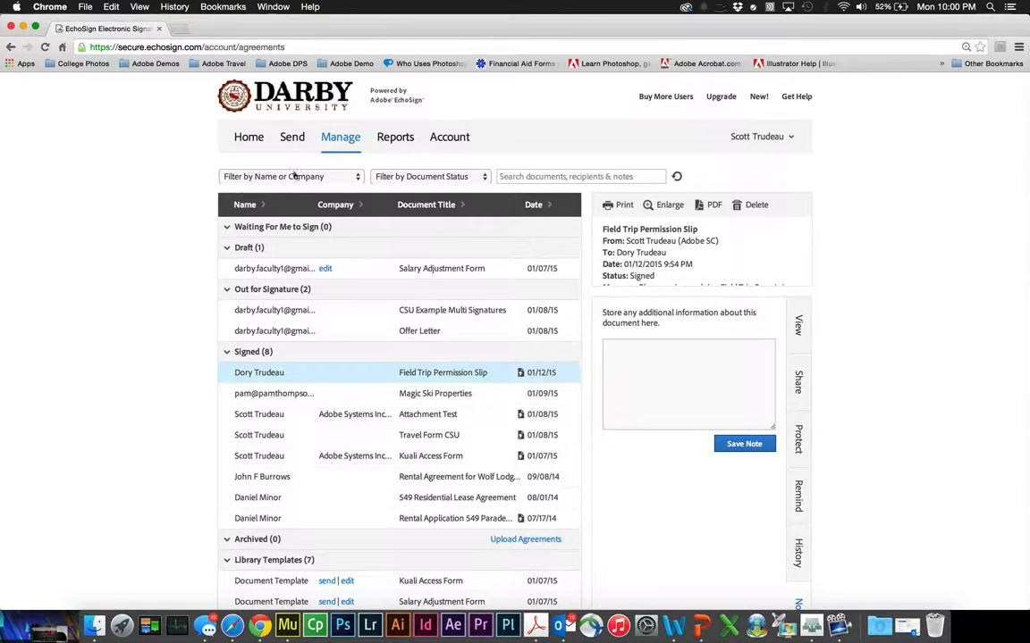
left_click(244, 139)
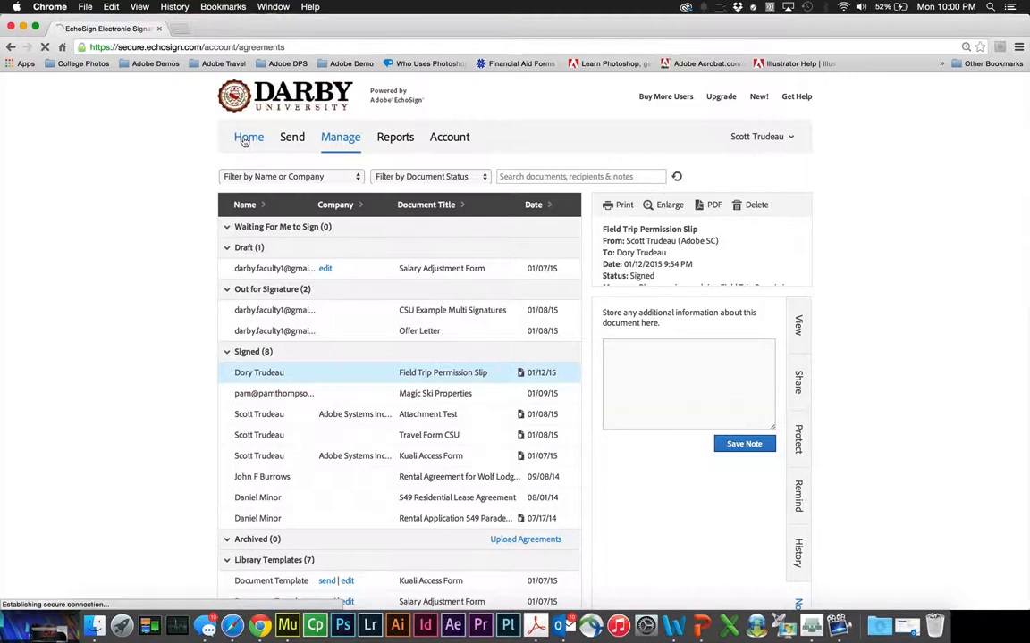